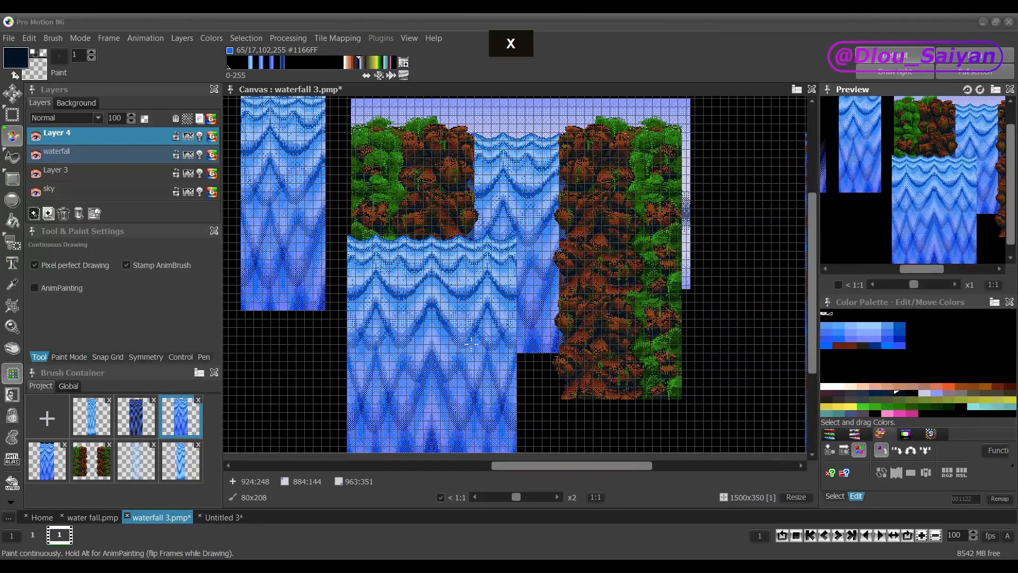
- Stamp further alternately mirrored copies of the waterfall brush side by side on Layer 4 to complete a four-copy-wide water strip
click(471, 343)
key(x)
click(560, 343)
key(x)
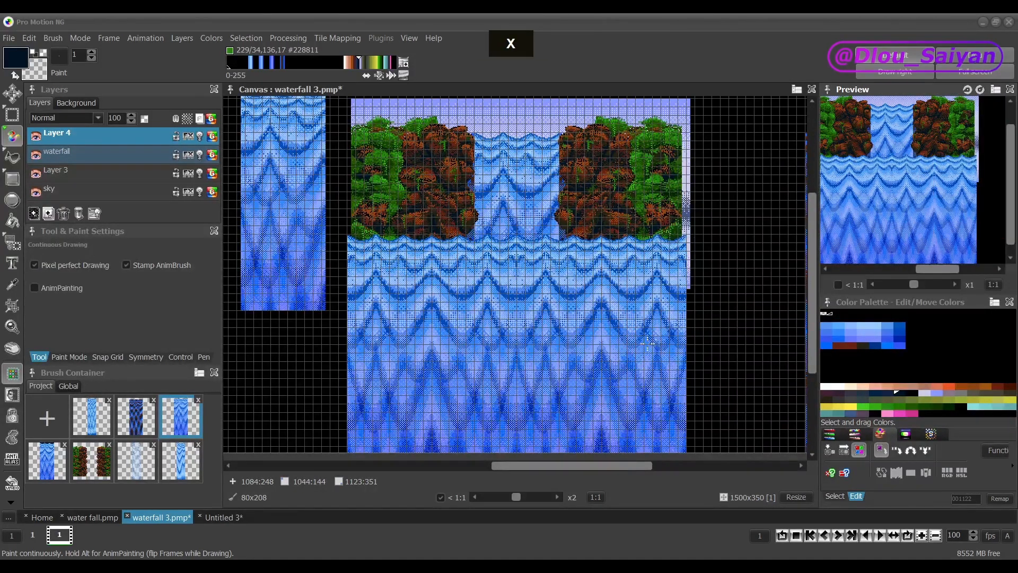
click(647, 343)
drag(528, 328, 515, 274)
key(.)
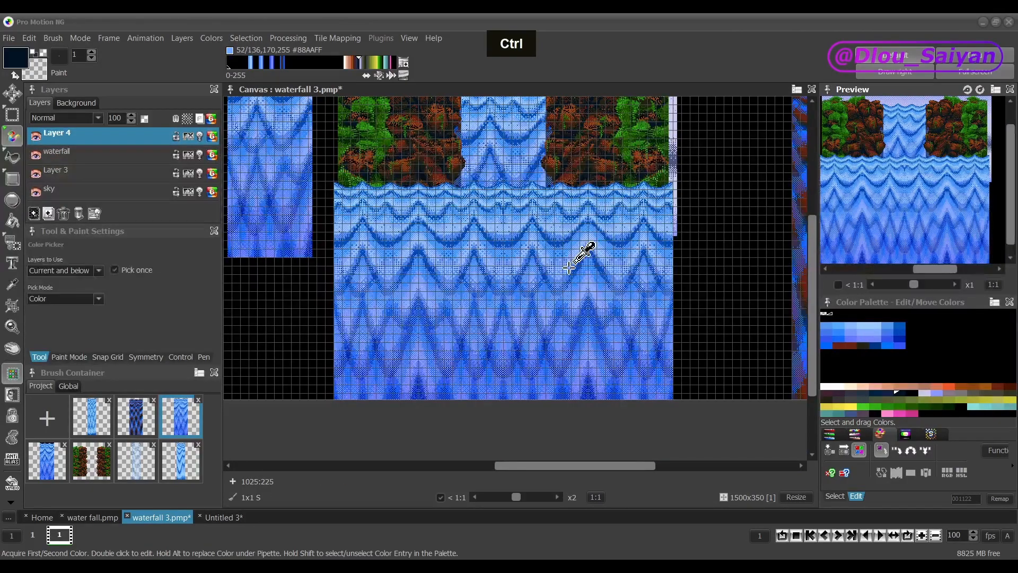
- Transform the wide water strip by distorting its two upper corners inward and down to a level edge matching the waterfall's base
key(ctrl+t)
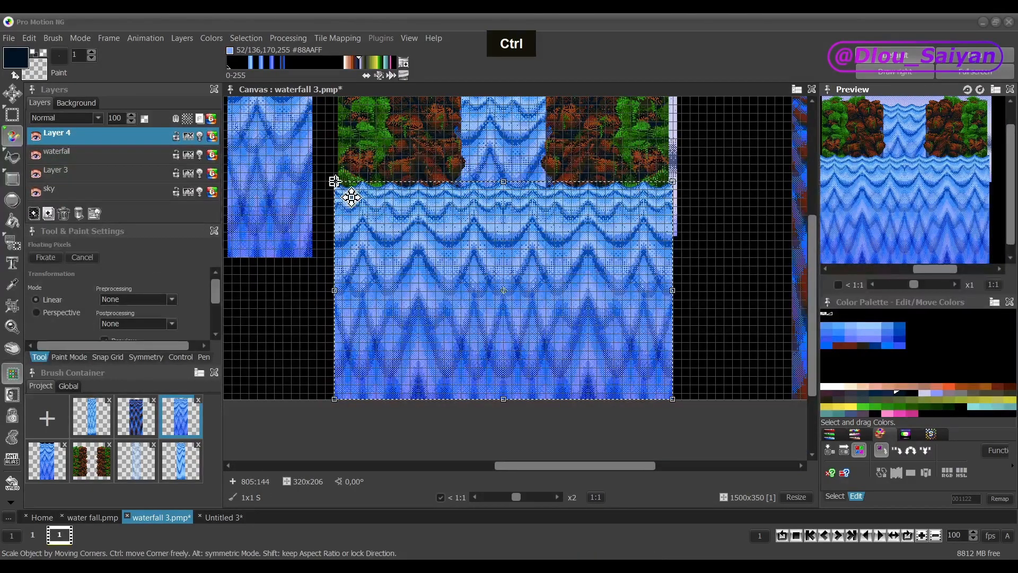
drag(335, 181, 450, 287)
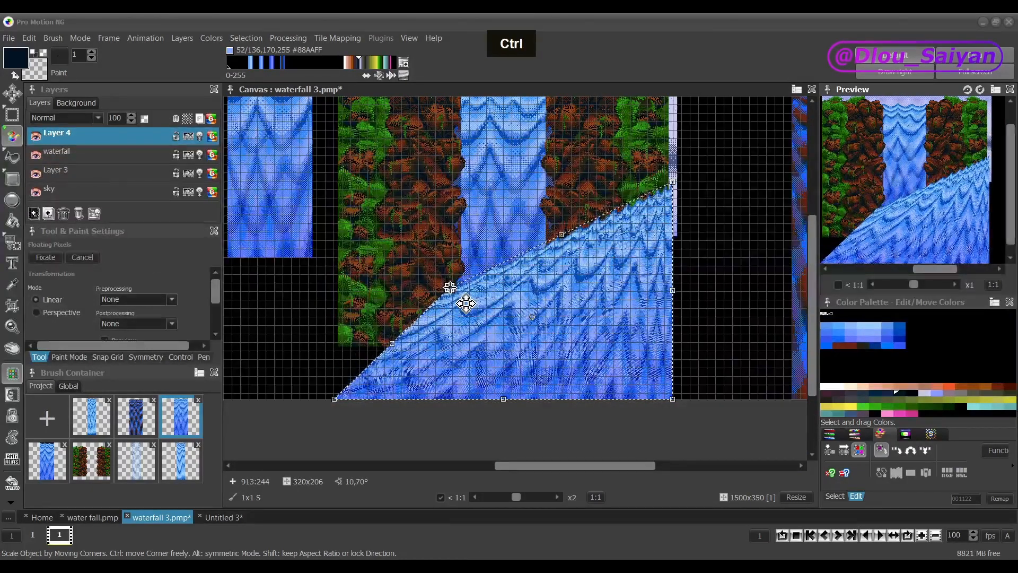
drag(672, 183, 563, 286)
scroll(469, 305, up, 1)
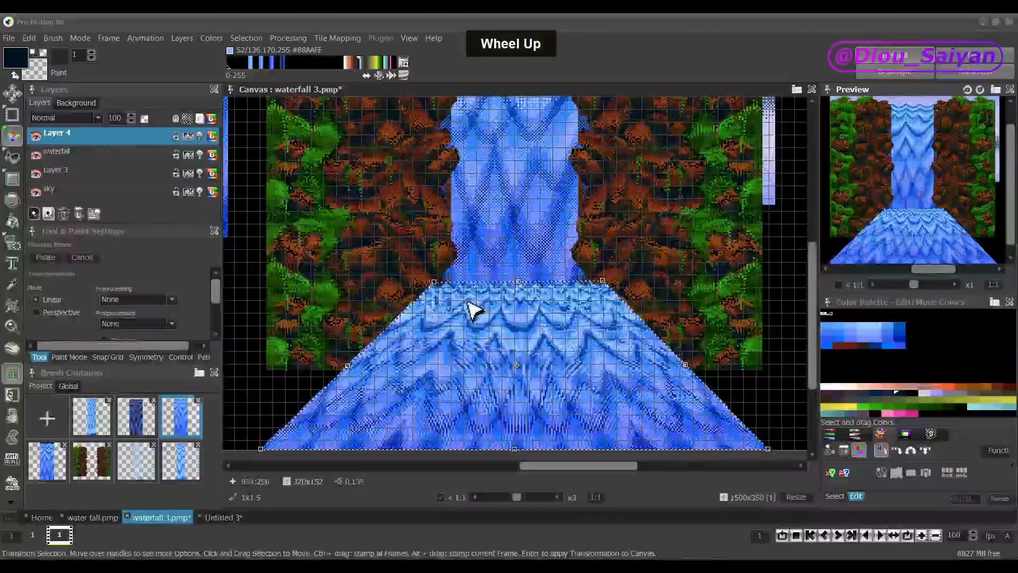
mouse_move(434, 282)
mouse_down()
mouse_move(445, 302)
mouse_move(438, 296)
mouse_up()
mouse_move(602, 281)
mouse_down()
mouse_move(601, 302)
mouse_move(593, 296)
mouse_up()
scroll(559, 312, up, 5)
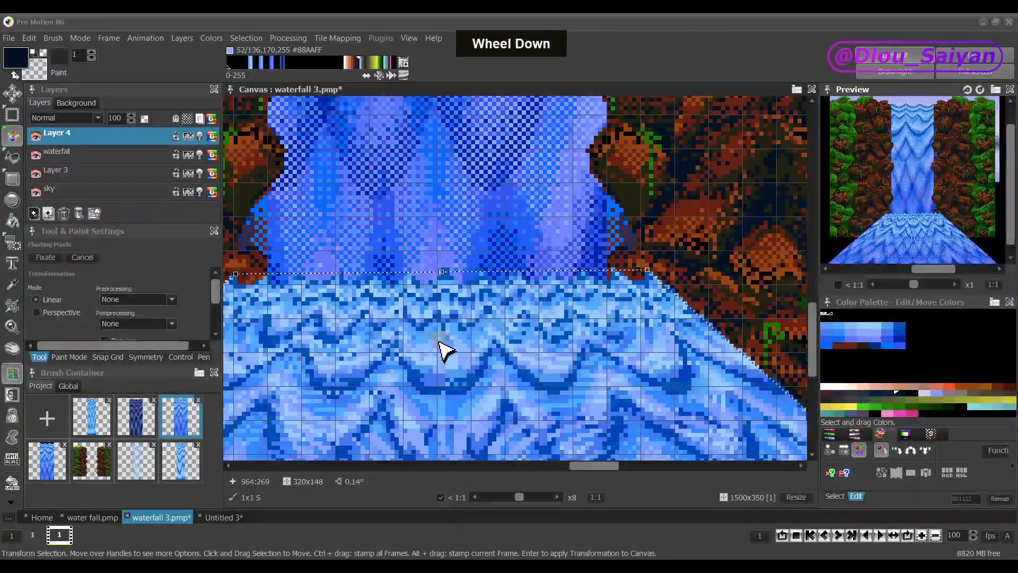
drag(602, 466, 593, 466)
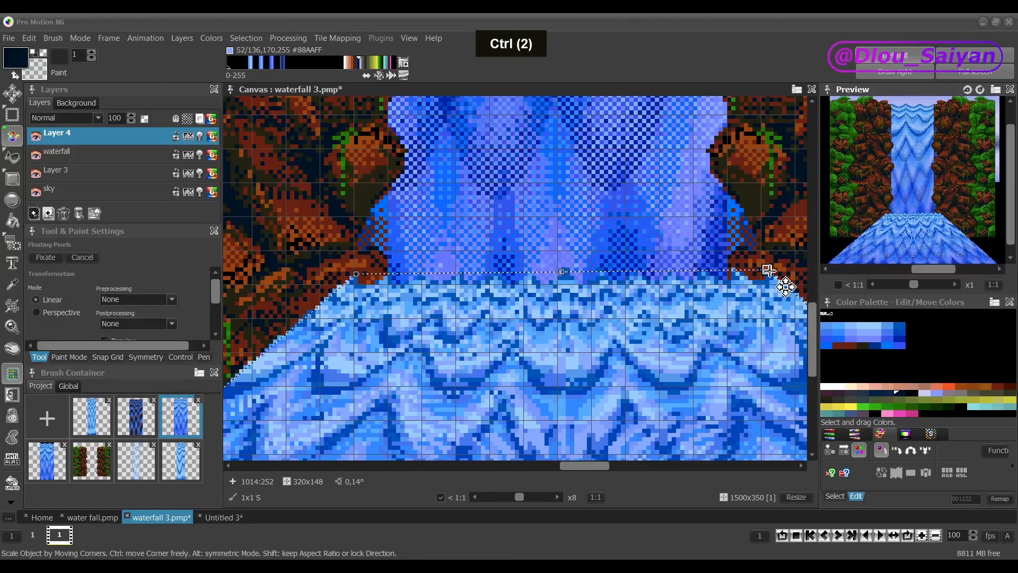
drag(769, 270, 767, 273)
scroll(583, 326, down, 5)
drag(595, 466, 589, 465)
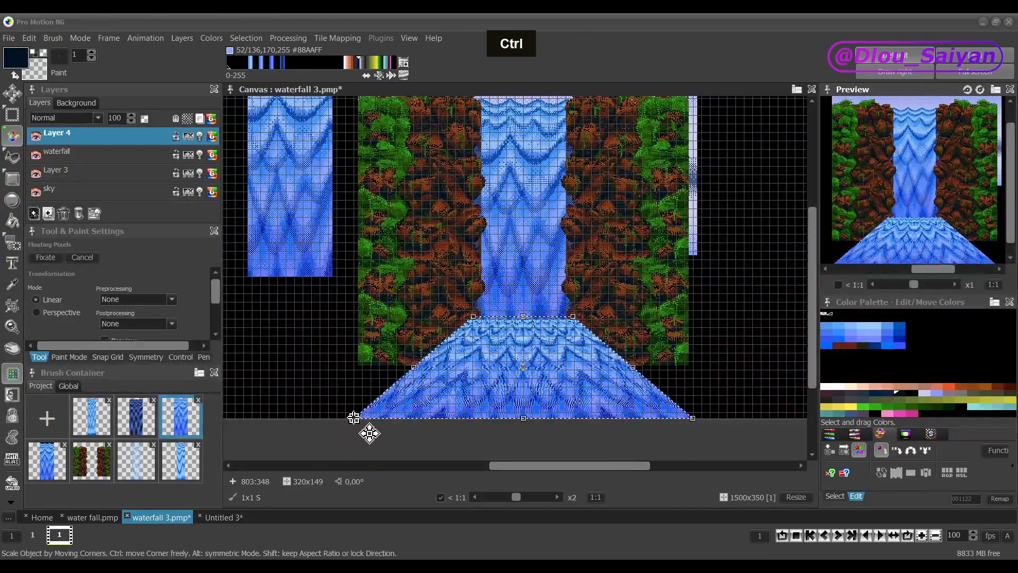
- Spread the water shape's two lower corners outward to about 483 px wide and apply the transformation
drag(354, 417, 268, 418)
drag(692, 418, 774, 418)
drag(266, 418, 263, 419)
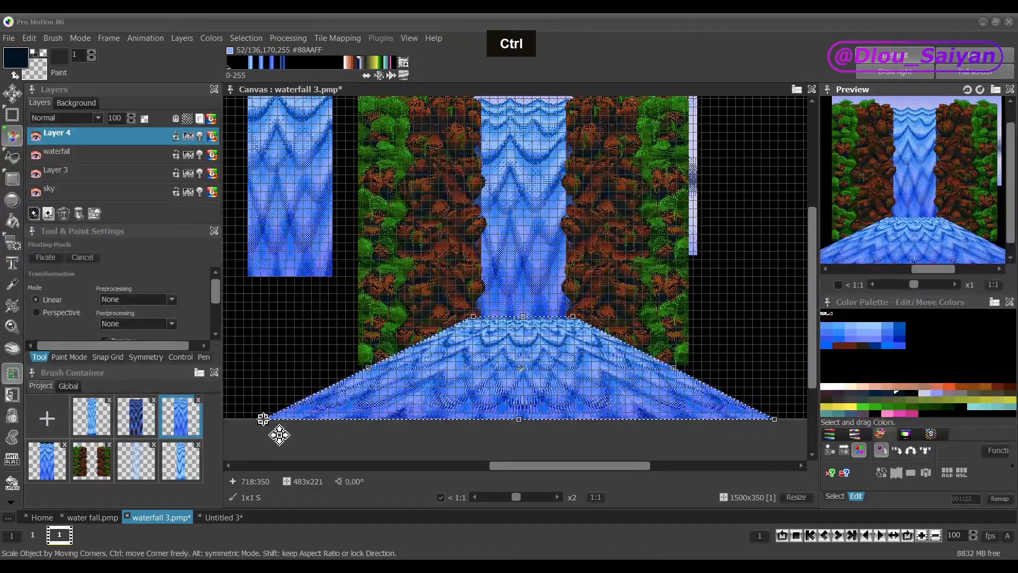
key(Return)
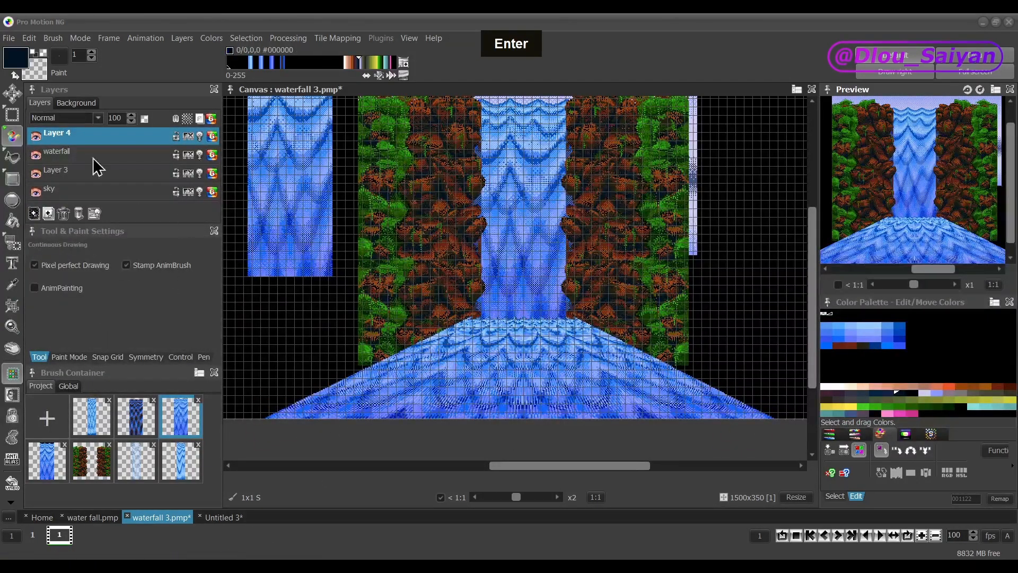
- On the waterfall layer, erase the cliff parts hanging below the waterfall's base with a filled rectangle
click(69, 154)
key(shift)
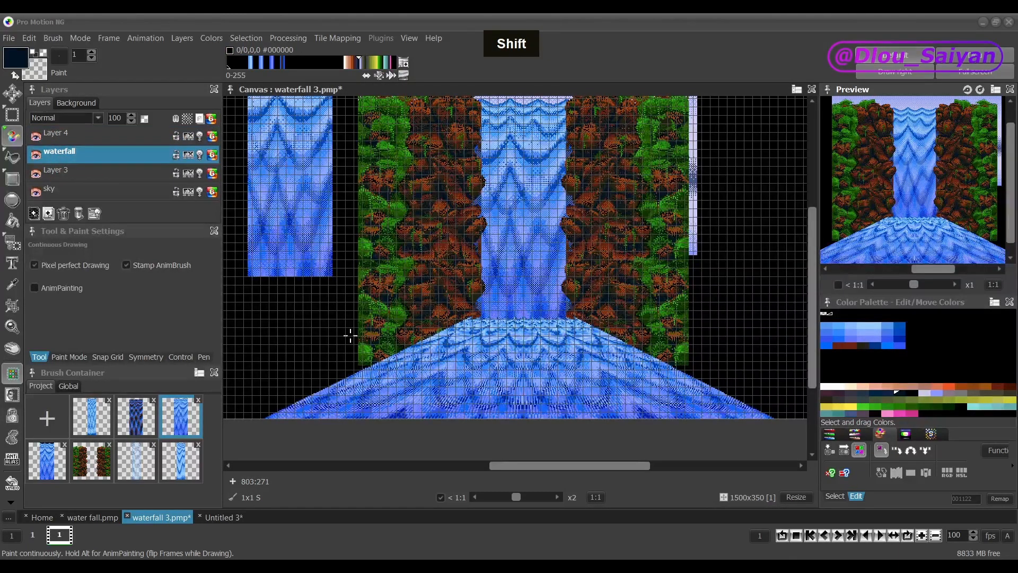
key(shift+r)
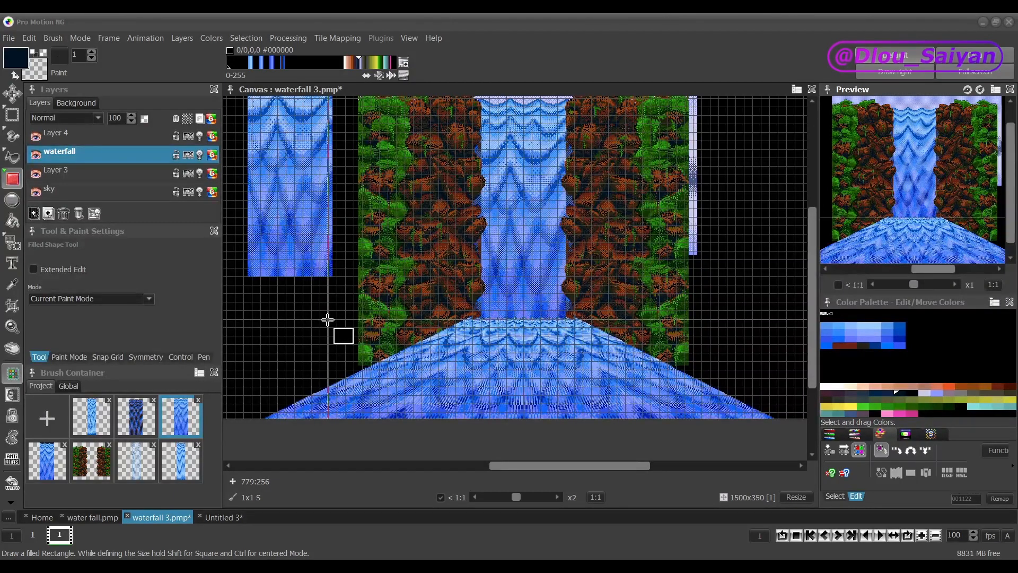
drag(327, 319, 728, 392)
- Merge Layer 4, waterfall and Layer 3 into a single layer
click(90, 135)
shift+click(91, 175)
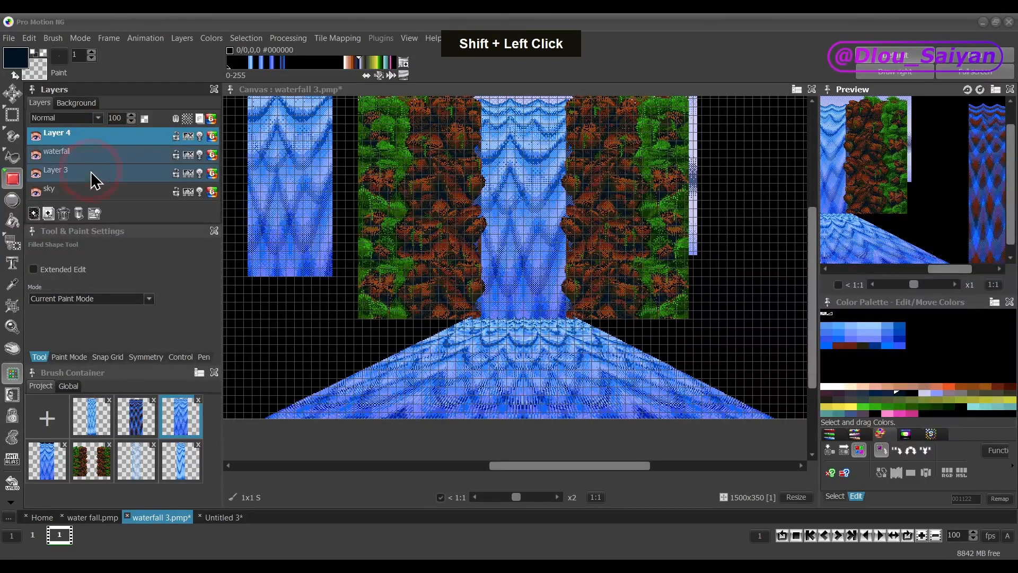
right_click(91, 173)
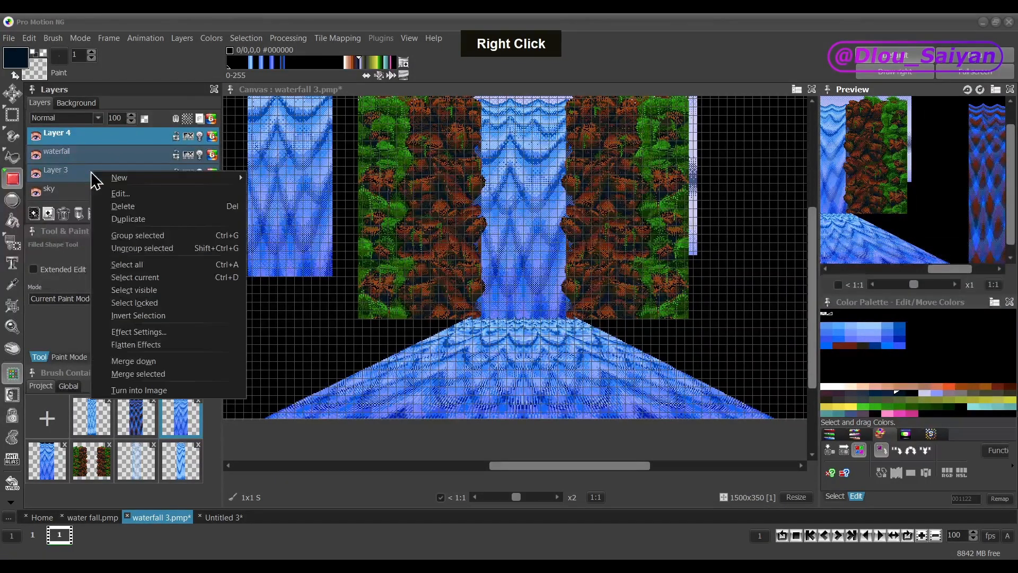
click(153, 374)
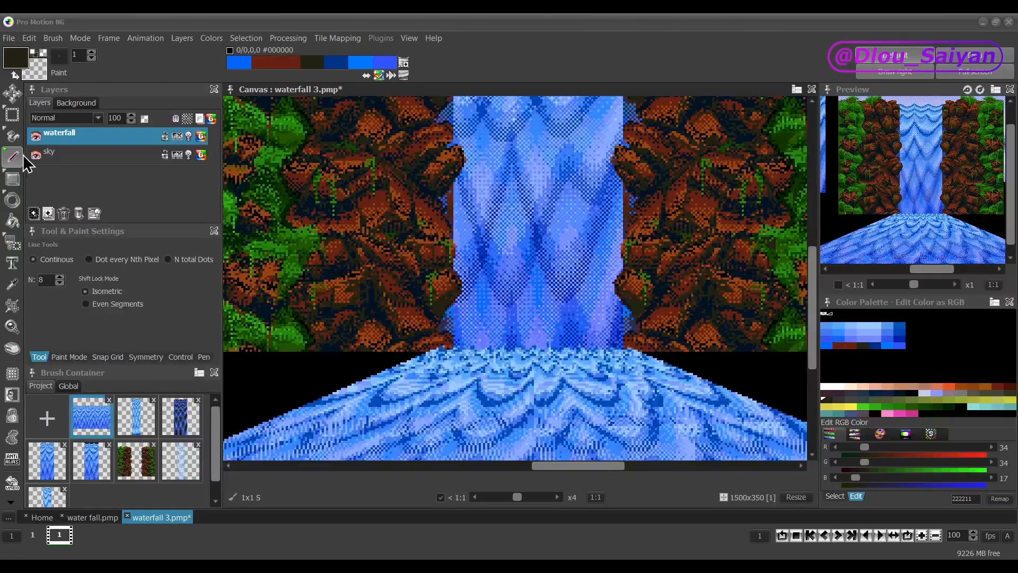
- Draw a yellow (FFEE44) filled freeform blob at the centre of the waterfall's base
click(15, 163)
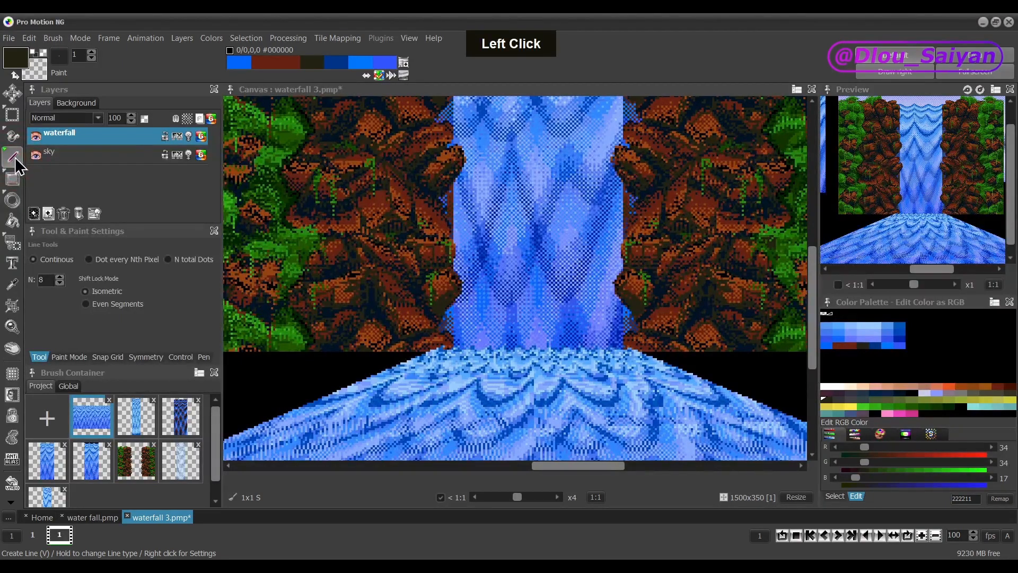
drag(16, 162, 69, 193)
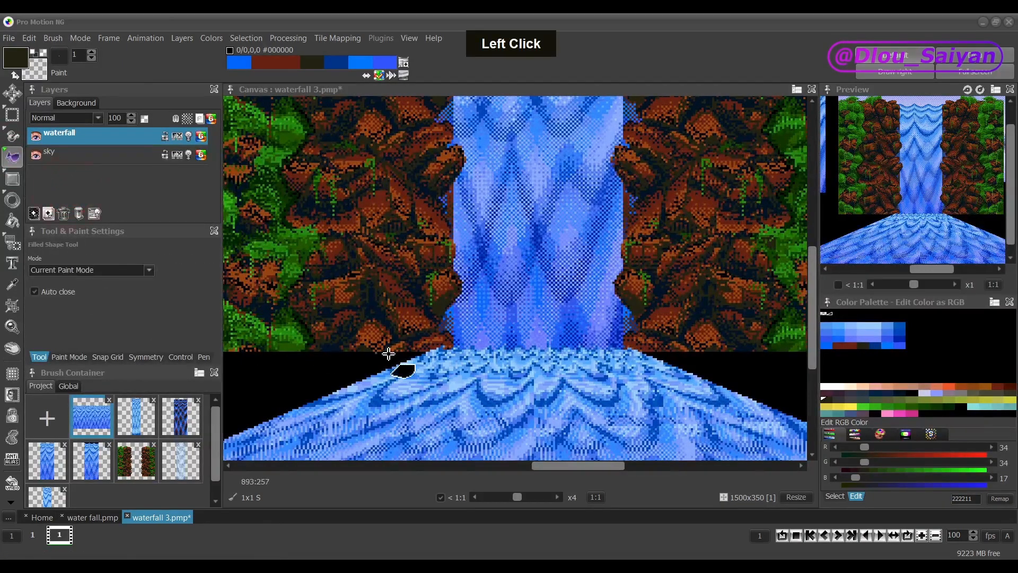
click(853, 406)
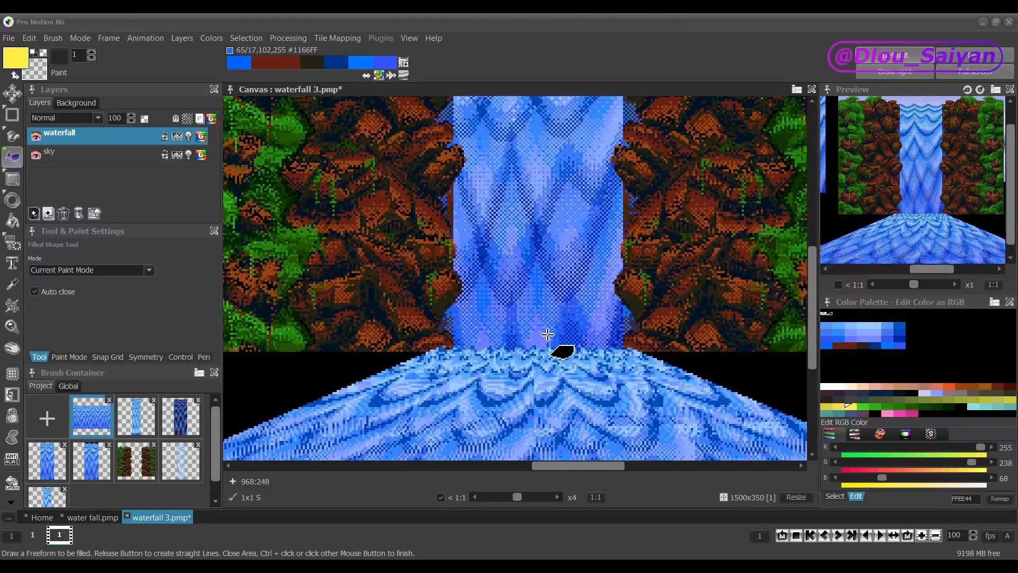
mouse_move(549, 330)
mouse_down()
mouse_move(512, 329)
mouse_move(510, 356)
mouse_move(560, 366)
mouse_move(570, 358)
mouse_move(550, 327)
mouse_up()
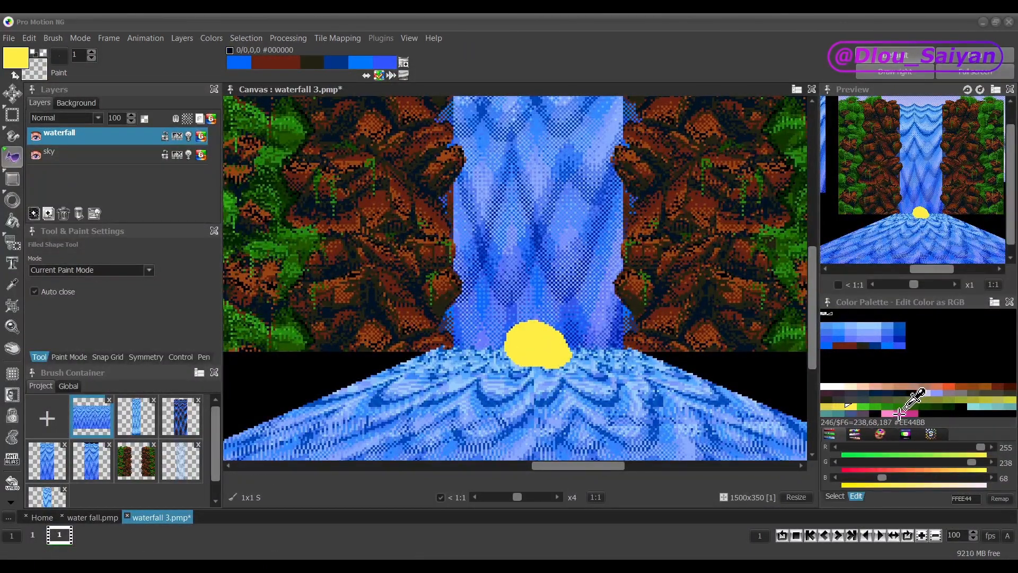
- Draw a pink (EE44BB) blob left of the yellow one and an orange (EE5522) blob right of it
click(900, 414)
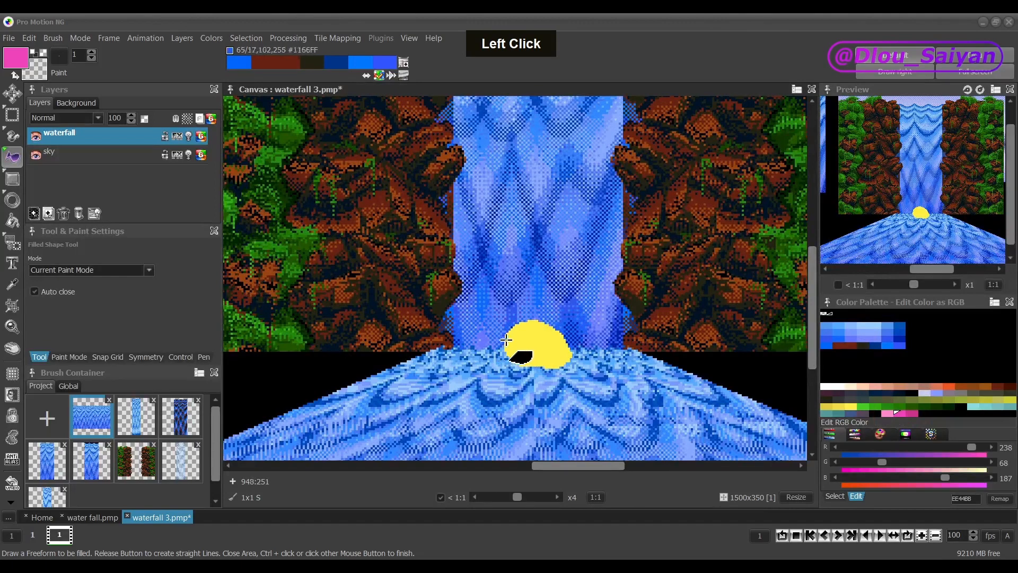
mouse_move(512, 343)
mouse_down()
mouse_move(479, 329)
mouse_move(465, 350)
mouse_move(488, 365)
mouse_move(517, 353)
mouse_move(505, 340)
mouse_move(563, 360)
mouse_up()
click(949, 387)
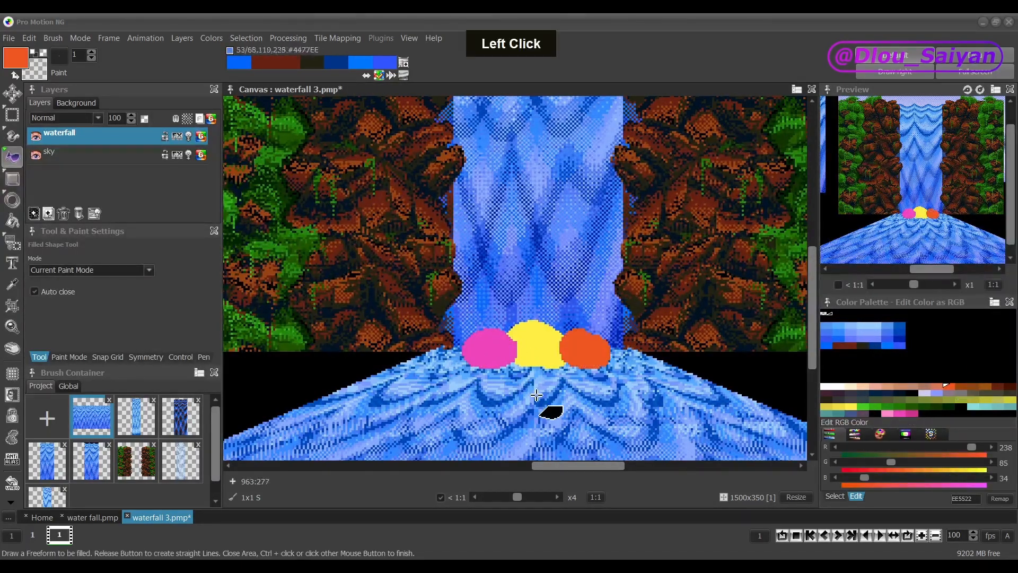
- Extend the foam with a yellow blob at the left end, a pink one at the right end and an orange one overlapping the centre-left
click(848, 405)
mouse_move(466, 345)
mouse_down()
mouse_move(446, 361)
mouse_move(469, 359)
mouse_up()
click(900, 414)
drag(603, 344, 631, 350)
click(948, 386)
drag(522, 342, 533, 365)
- Add a yellow blob at the front right, small orange blobs at both outer ends and a pink blob at the front left
click(848, 405)
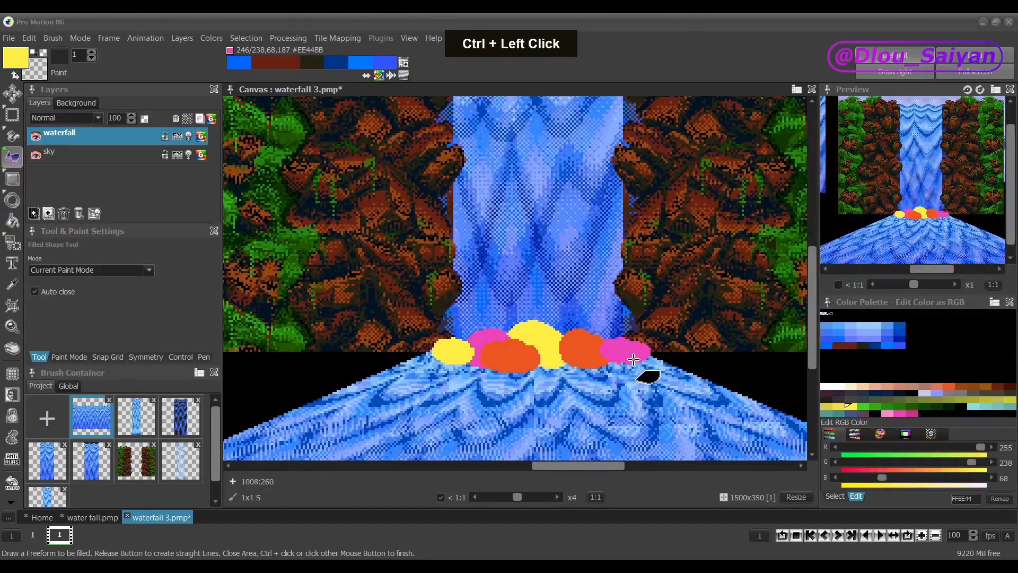
click(948, 387)
mouse_move(636, 359)
mouse_down()
mouse_move(610, 352)
mouse_move(667, 358)
mouse_move(648, 362)
mouse_up()
click(896, 413)
mouse_move(490, 358)
mouse_down()
mouse_move(464, 367)
mouse_move(493, 366)
mouse_up()
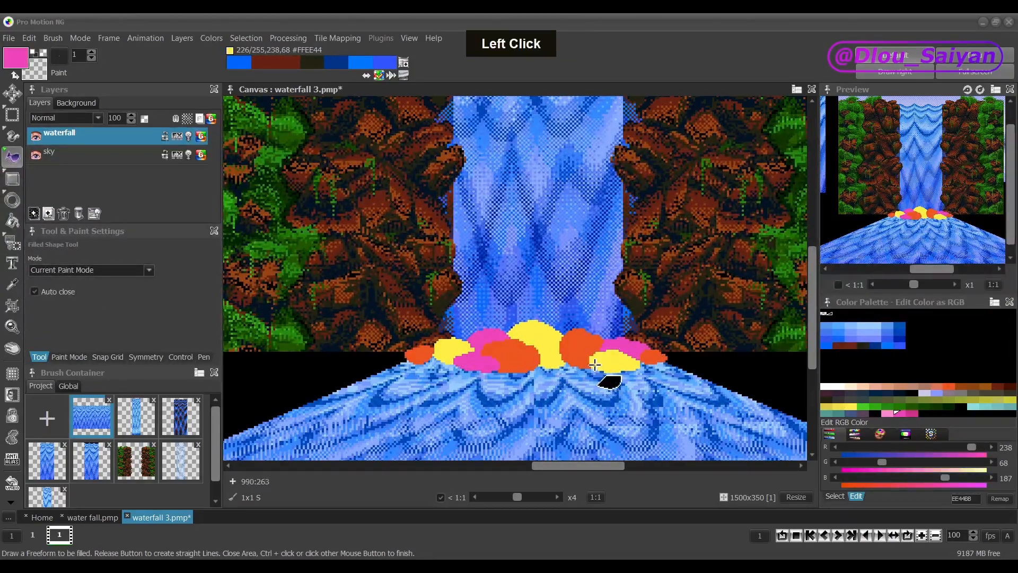
- Finish the foam's front edge with a wide pink blob at the centre and a small yellow blob beside it
drag(594, 364, 517, 374)
shift+click(533, 340)
drag(445, 344, 432, 360)
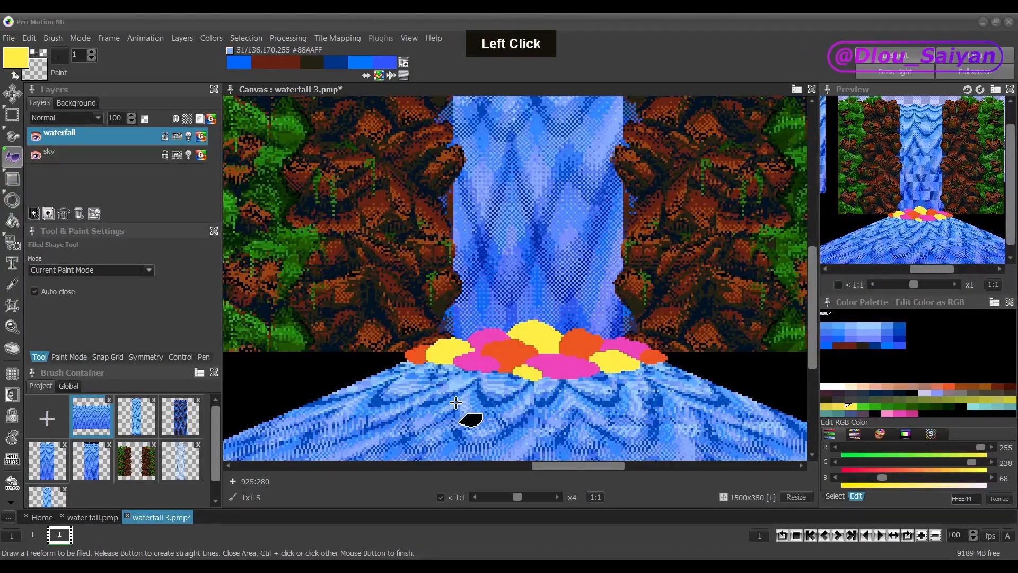
scroll(455, 402, down, 1)
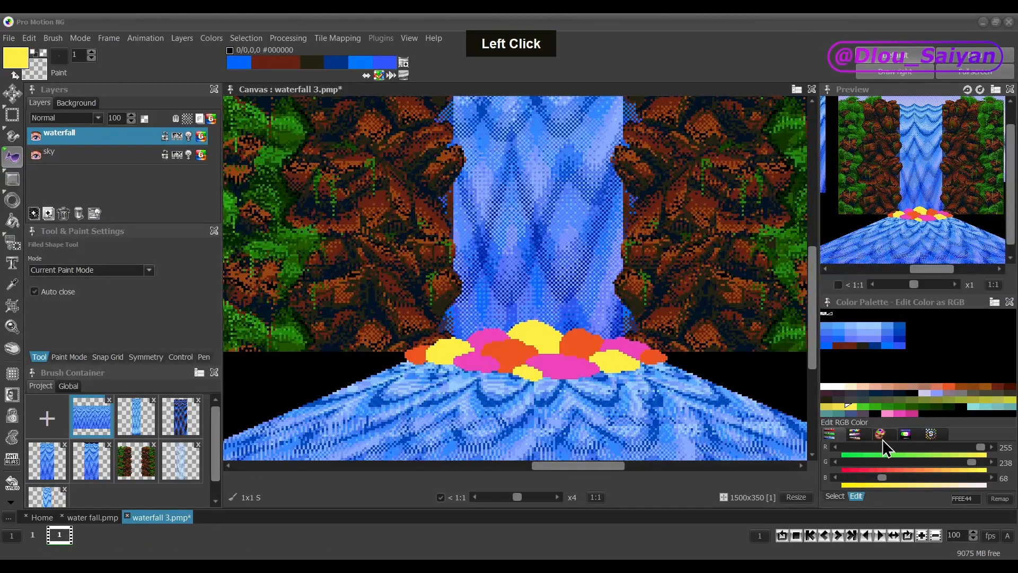
- Set empty palette colour 96 to blue 4477EE, sampled from the existing water blues
click(880, 434)
click(881, 448)
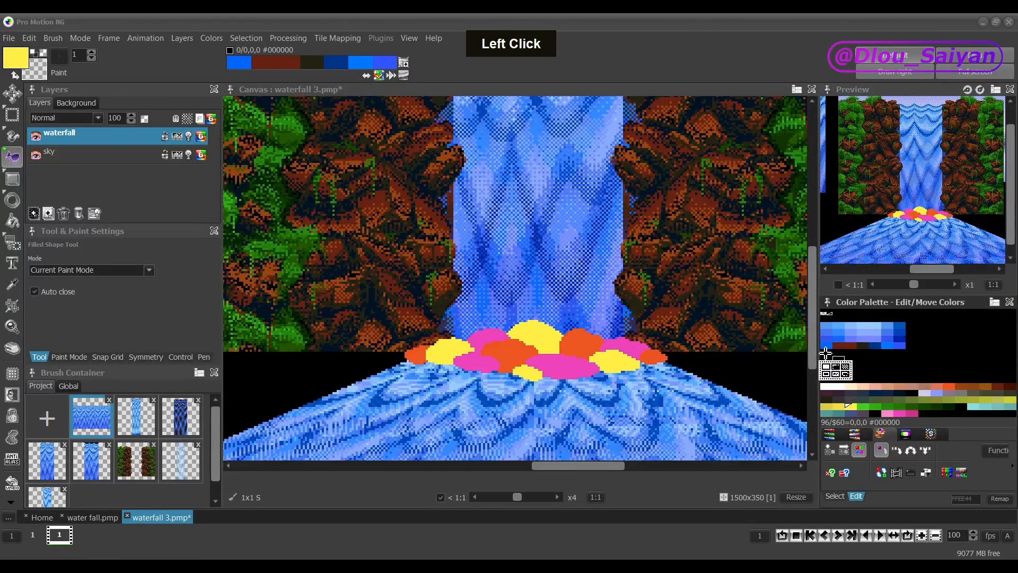
click(824, 353)
double_click(824, 353)
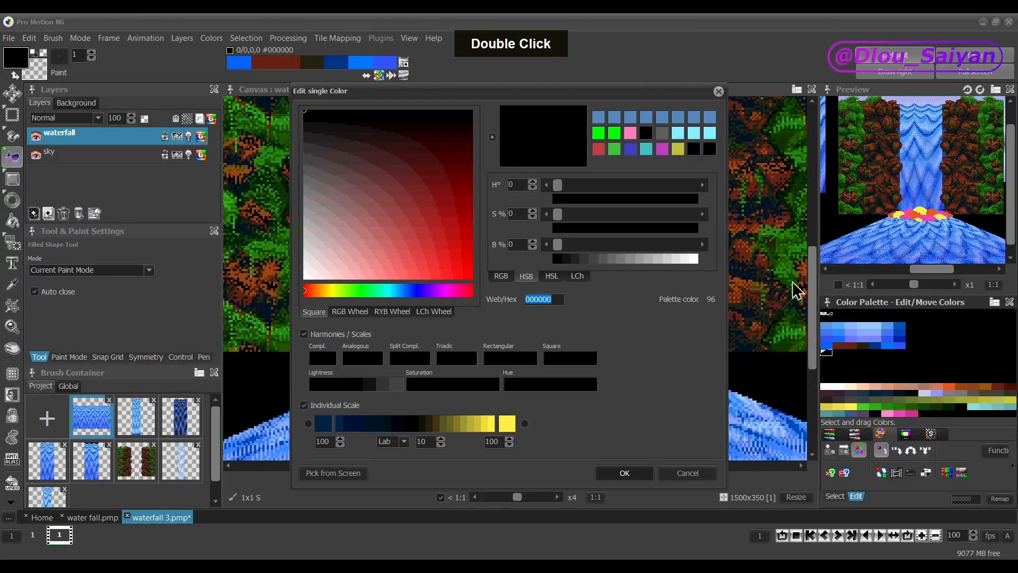
click(354, 473)
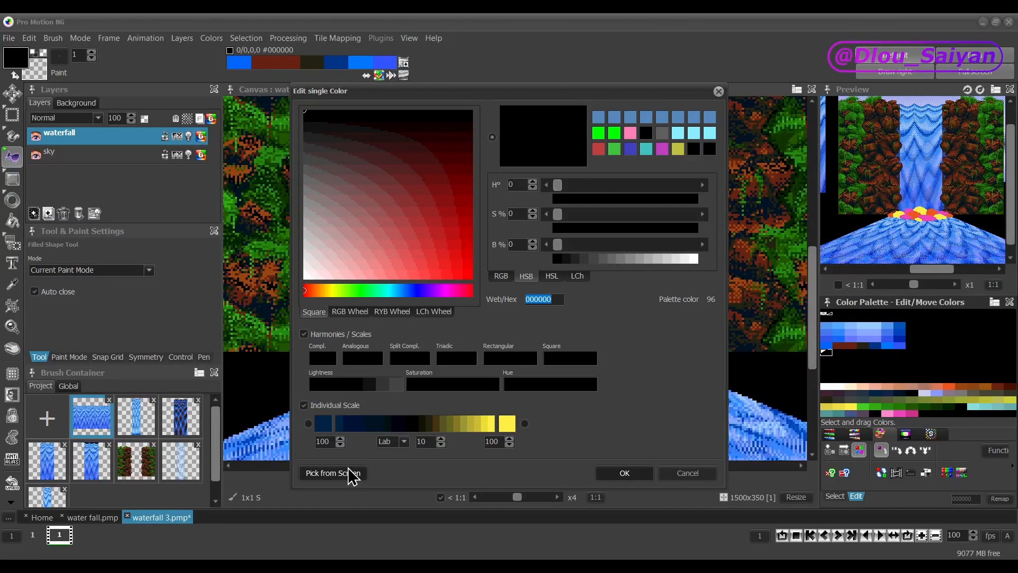
click(828, 331)
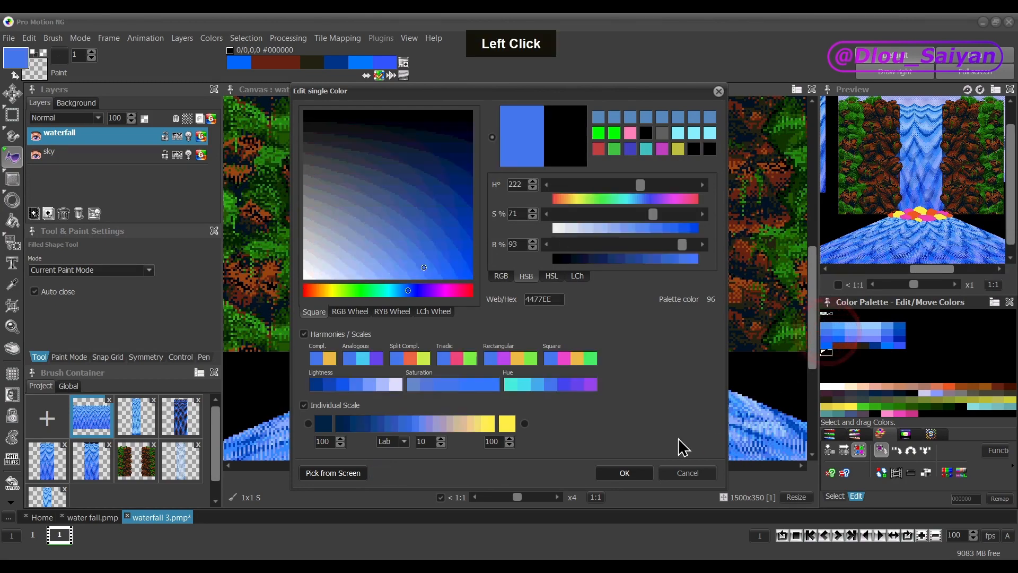
click(629, 478)
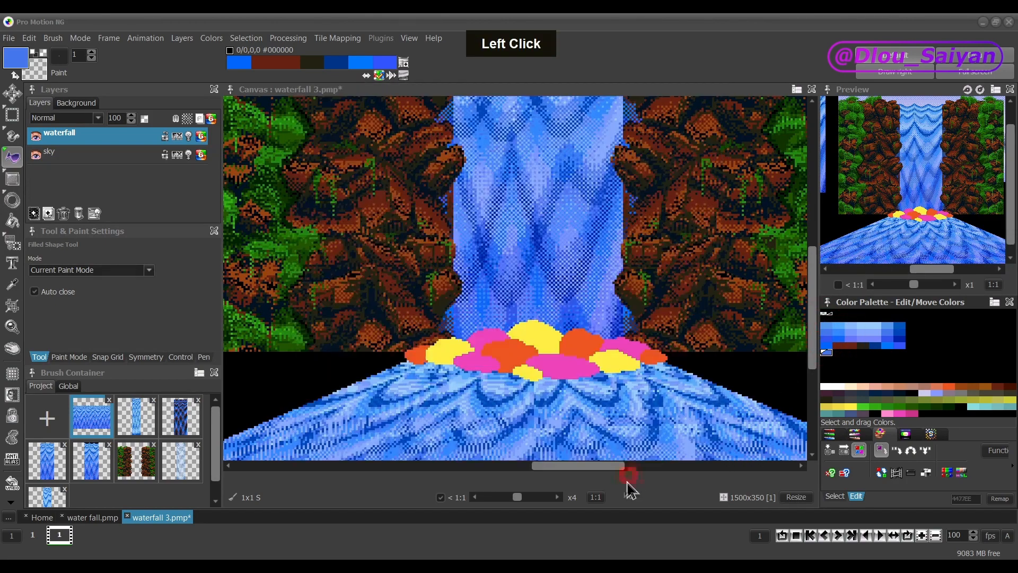
- Set palette colour 97 to dark blue 0044BB, sampled from the existing water blues
double_click(838, 351)
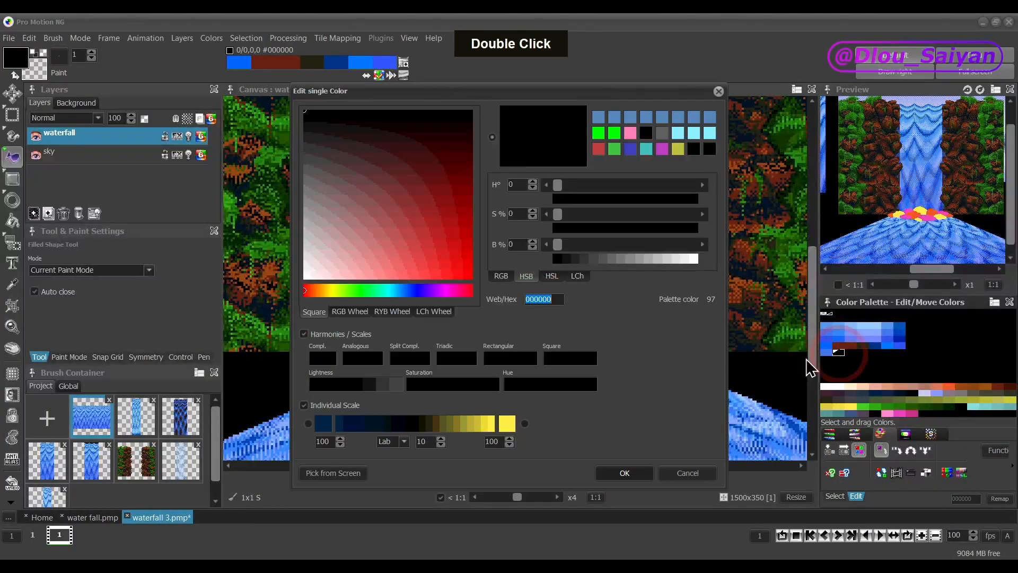
click(352, 473)
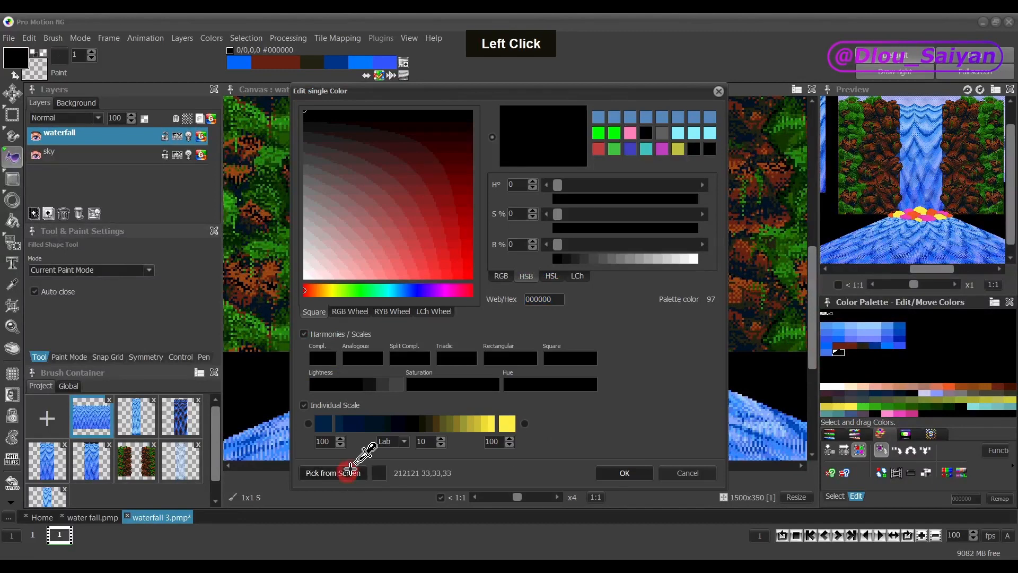
click(899, 335)
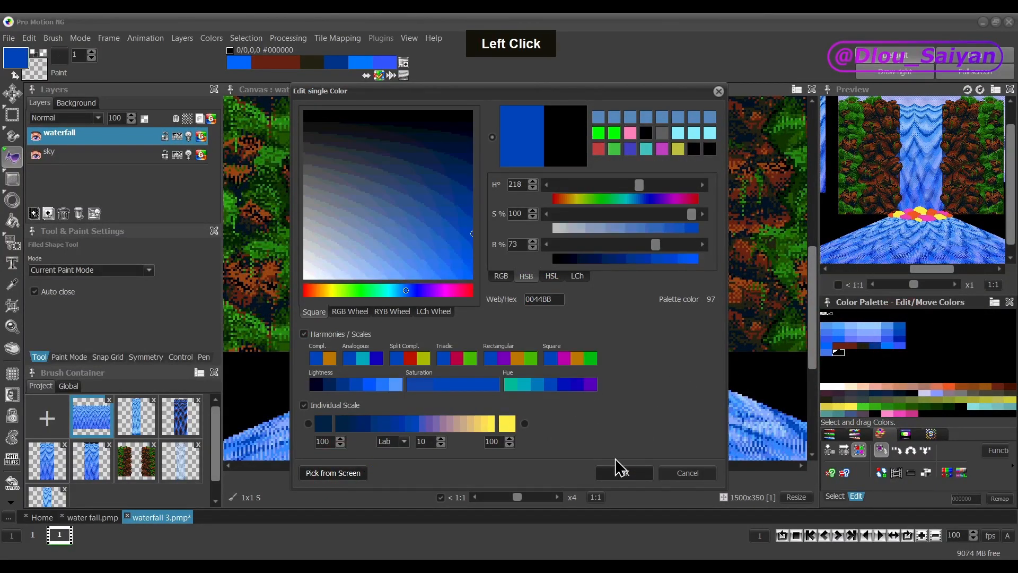
click(623, 473)
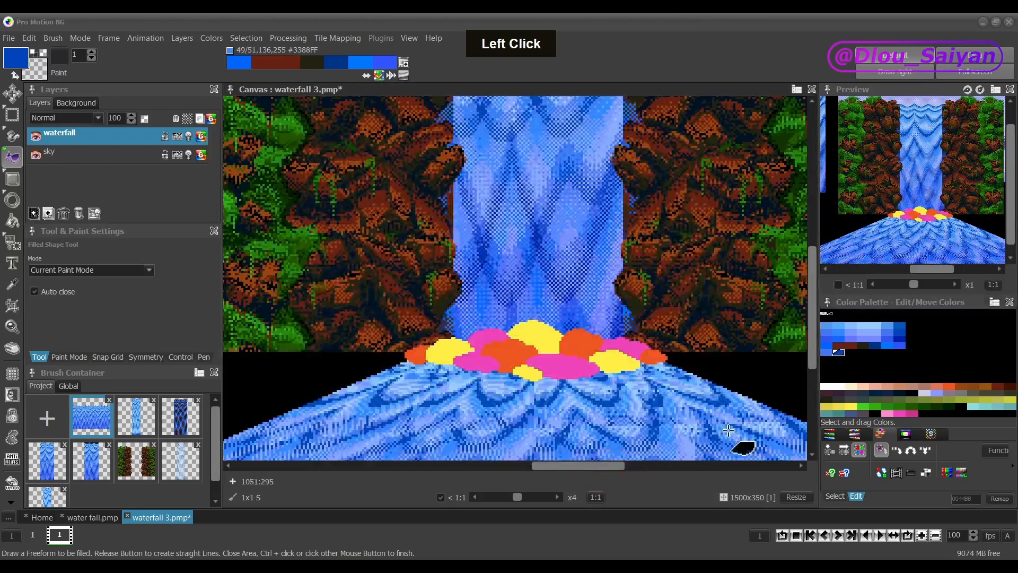
- Set empty palette colour 98 to blue 4477EE, sampled from palette colour 96
double_click(849, 352)
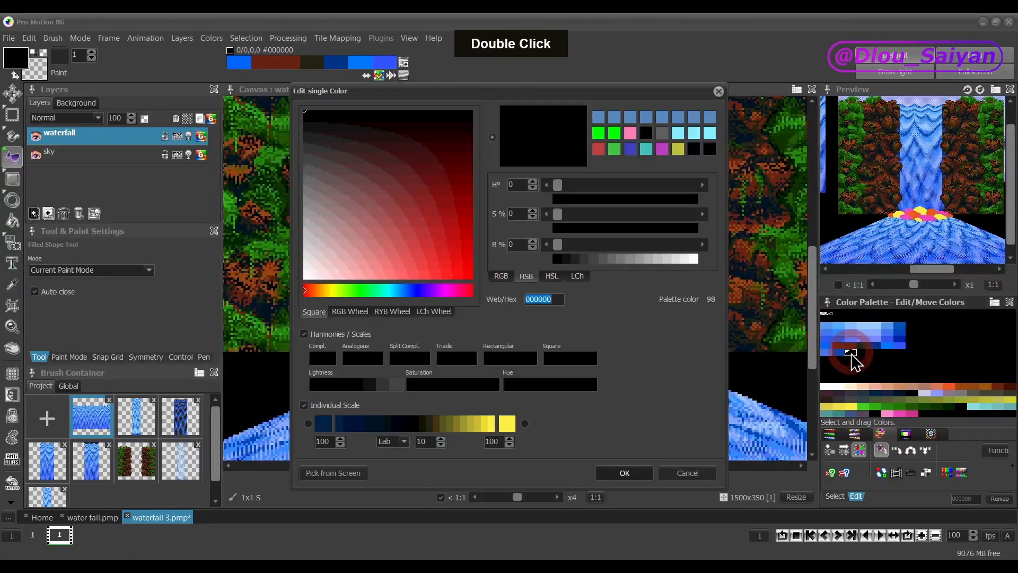
click(343, 473)
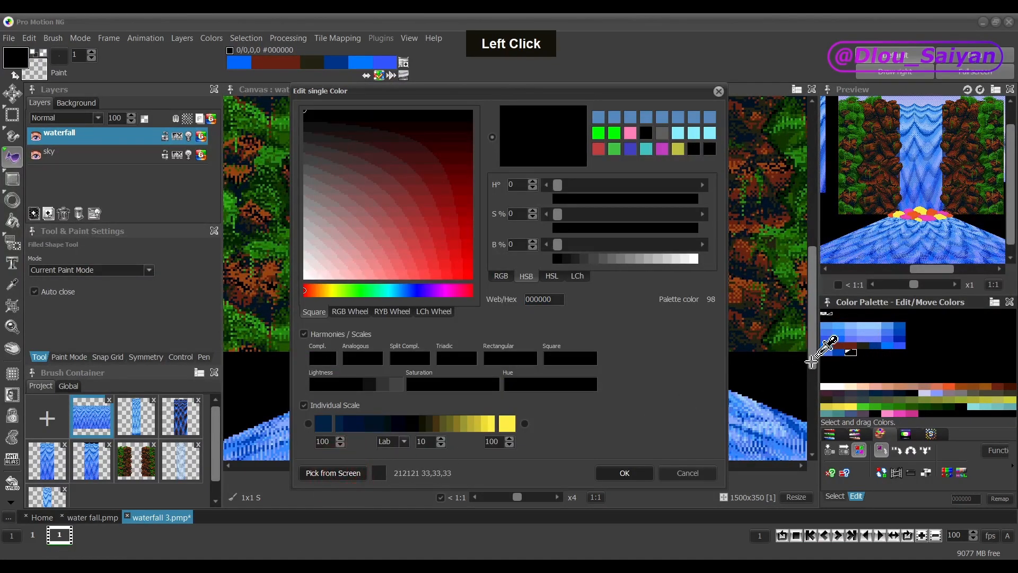
click(826, 350)
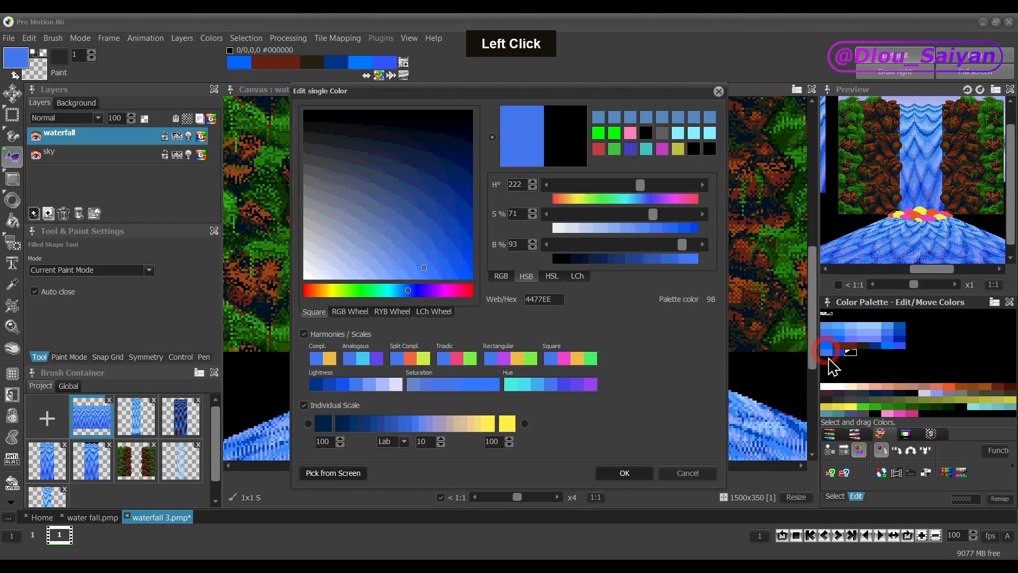
click(626, 473)
- Set empty palette colour 99 to blue 3388FF, sampled from the existing water blues
double_click(862, 352)
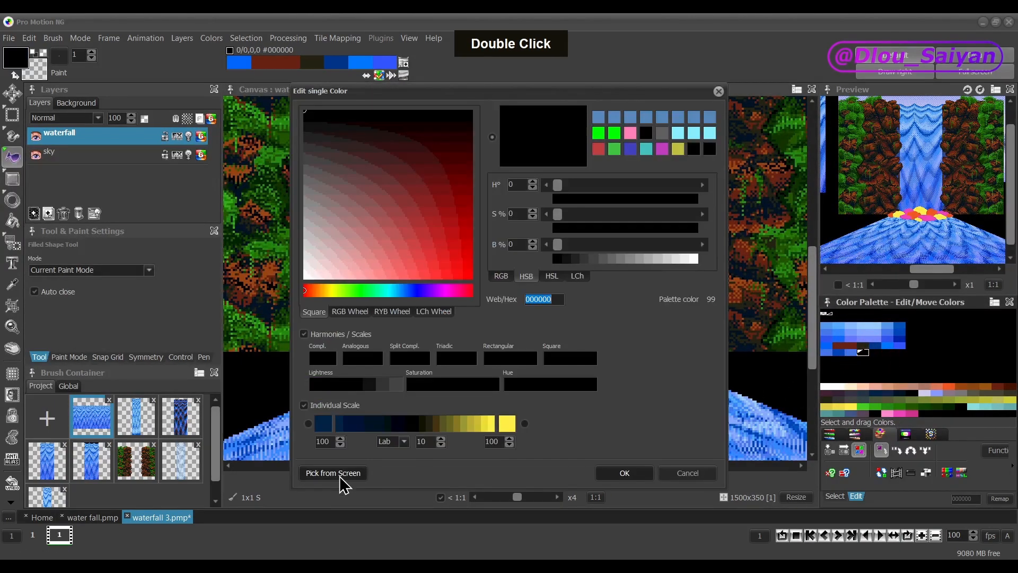
click(343, 473)
click(846, 328)
click(627, 473)
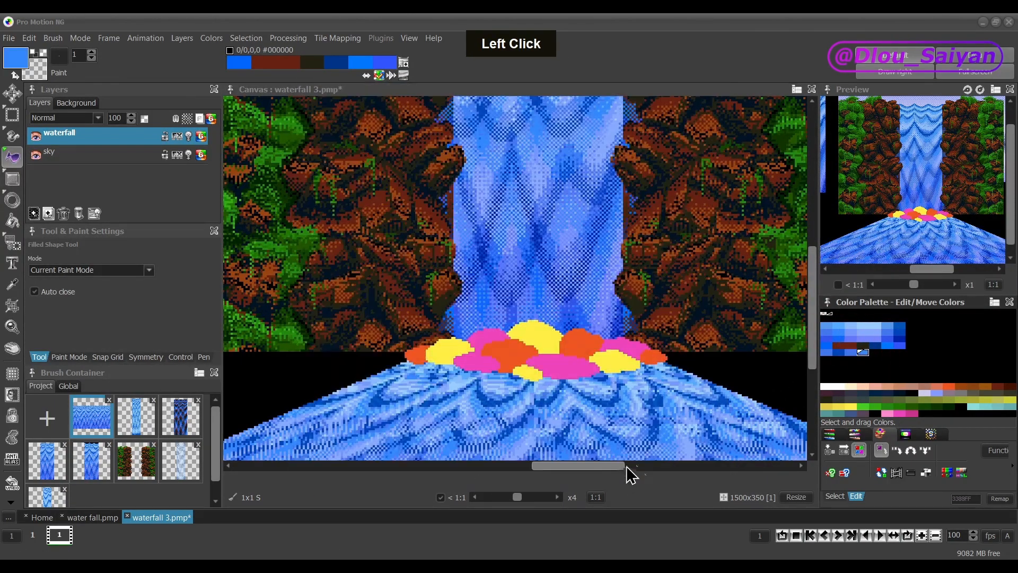
- Set empty palette colour 100 to light blue 7799FF, sampled from the existing water blues
double_click(875, 351)
click(354, 473)
click(851, 332)
click(625, 472)
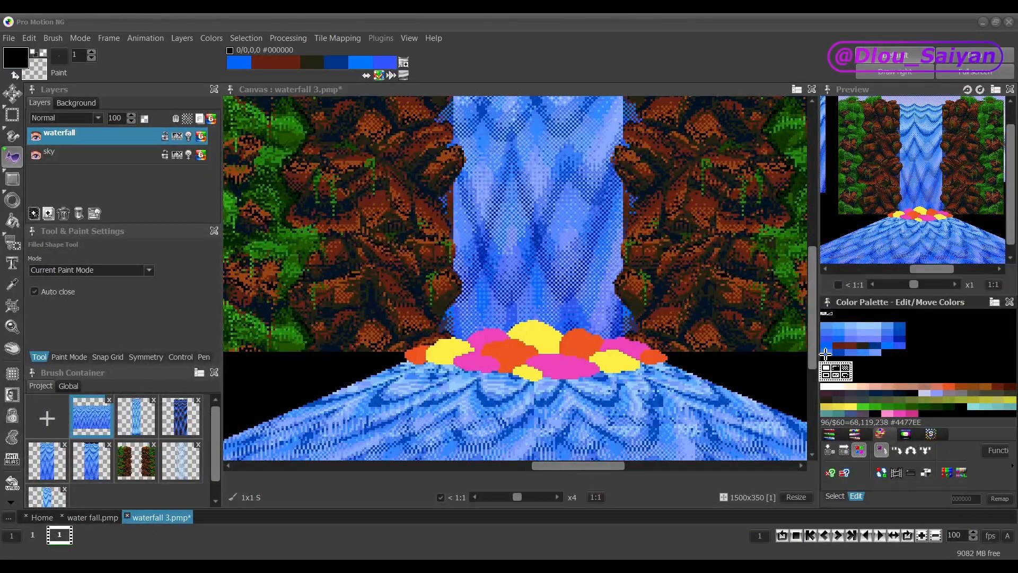
- Create a gradient from palette colours 96 to 100 and enable colour cycling at speed 10
click(875, 352)
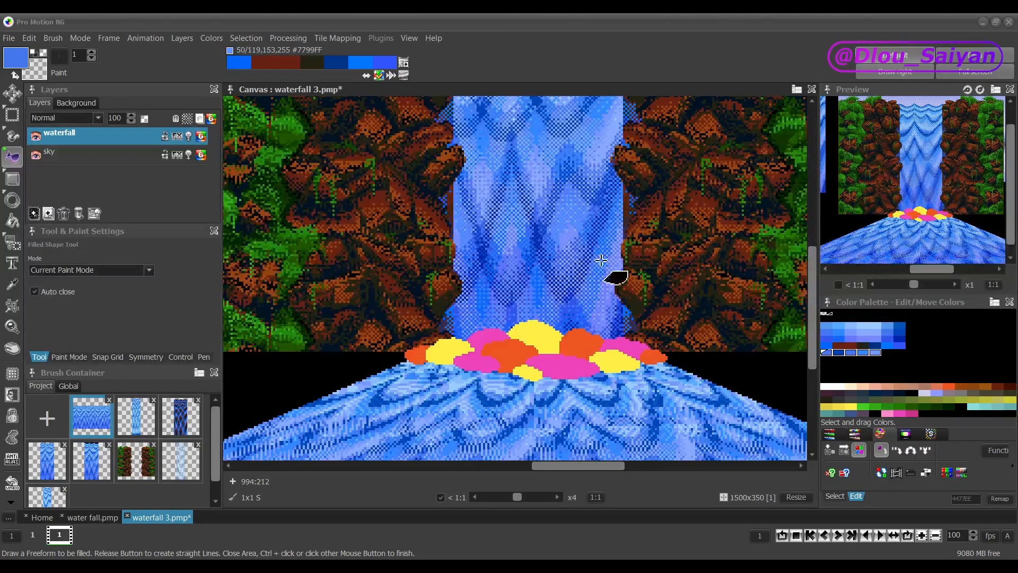
click(832, 373)
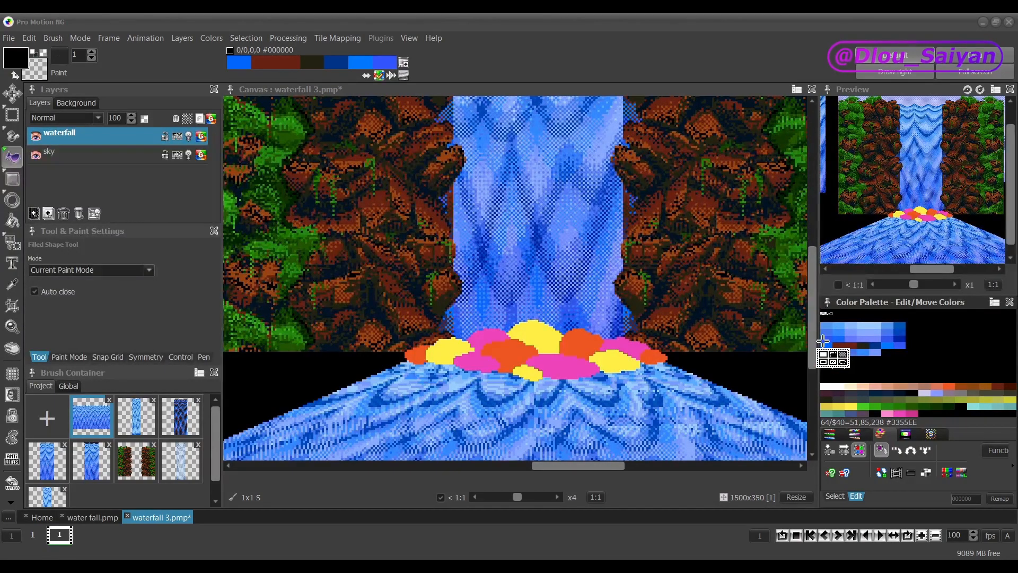
drag(824, 352, 874, 353)
key(q)
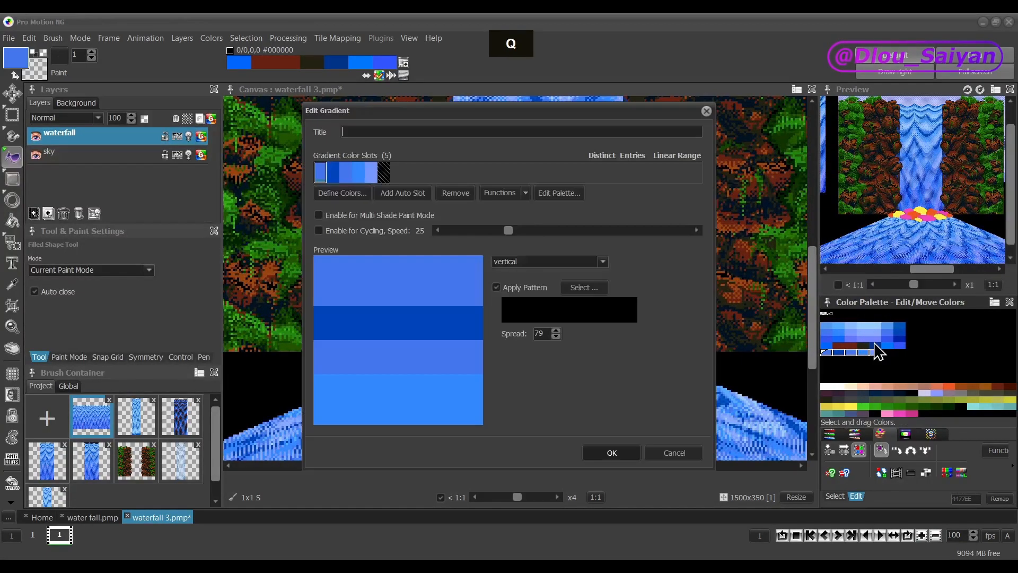
drag(508, 233, 489, 237)
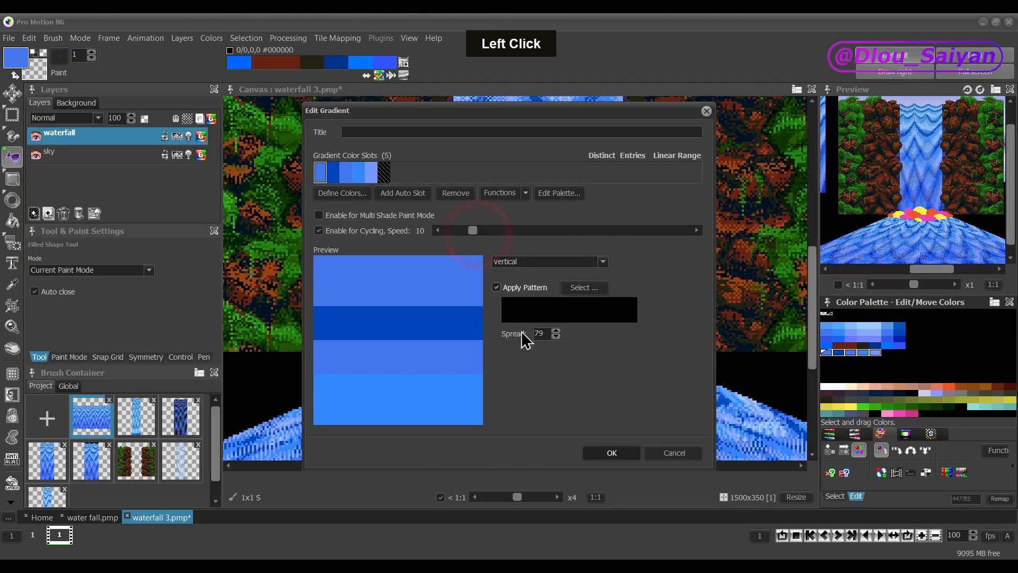
click(611, 453)
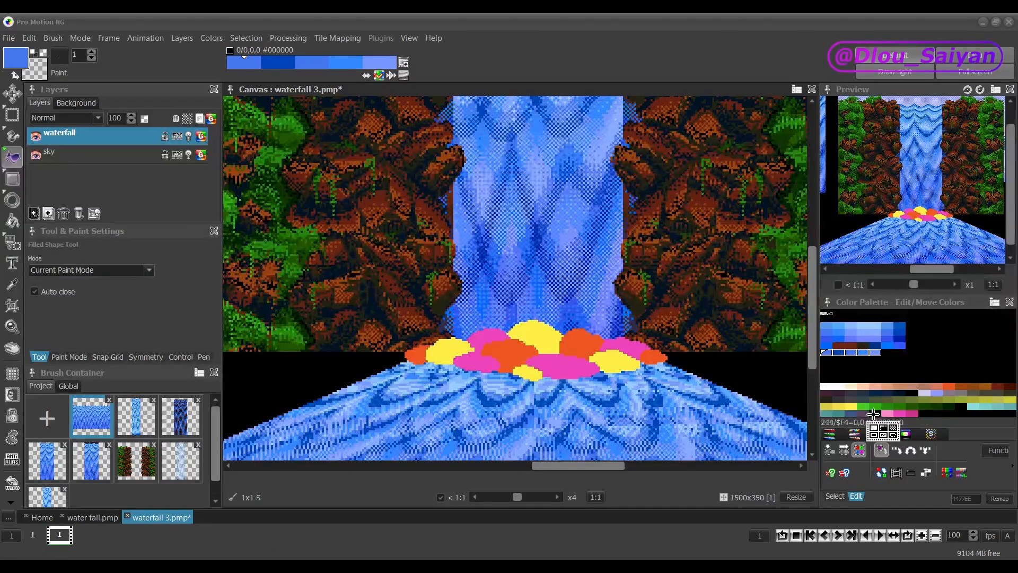
- Copy the five new blues into the two empty palette rows directly beneath them
click(896, 451)
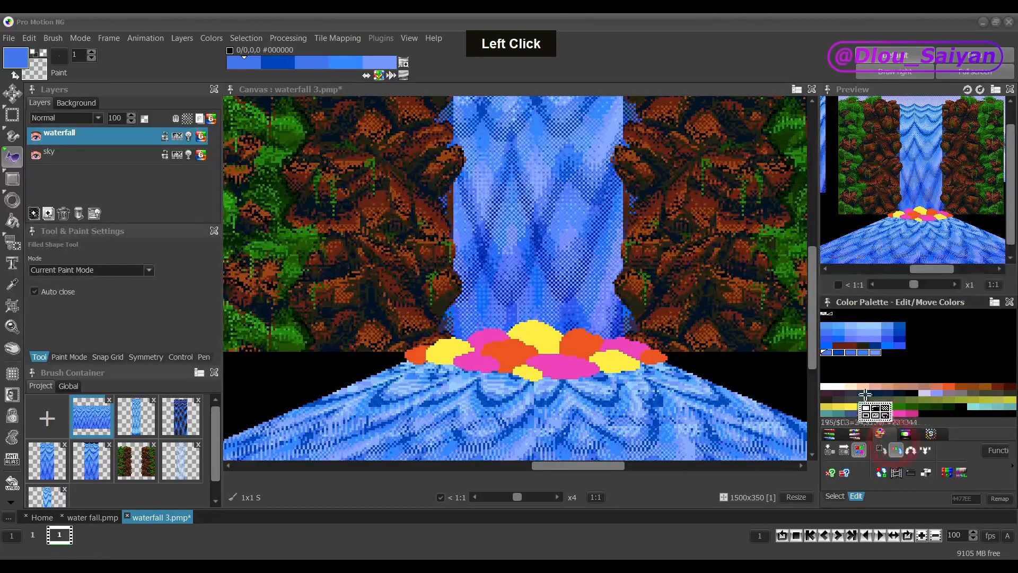
drag(840, 352, 840, 359)
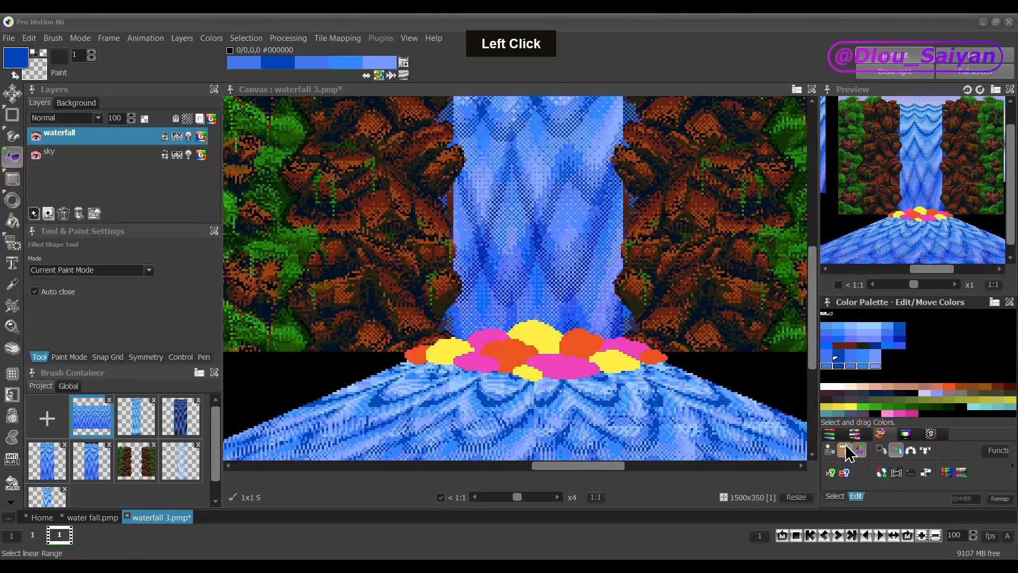
click(850, 359)
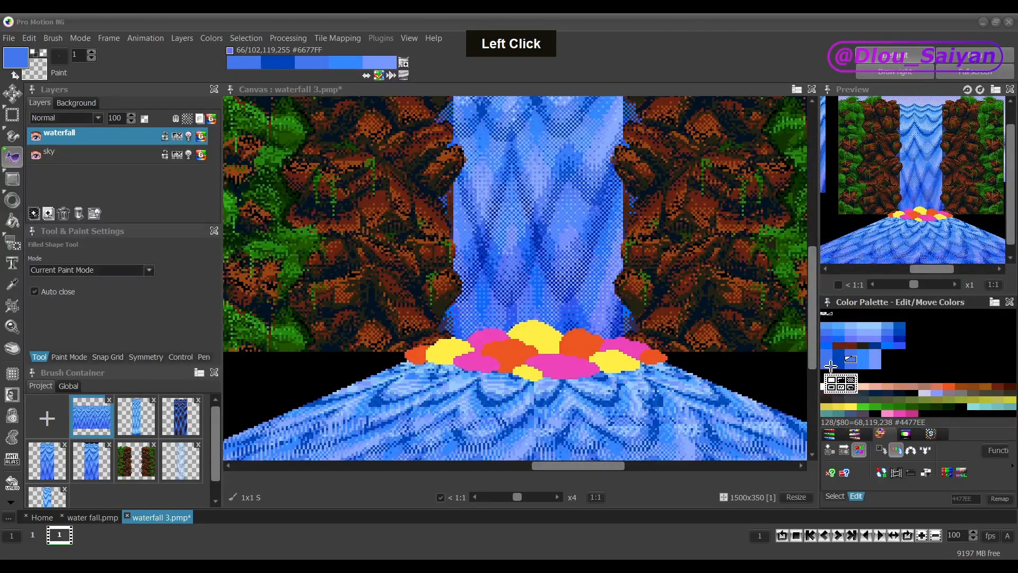
- Move the first two blues of the upper copied row, 4477EE and 0044BB, to the end of that row
click(826, 361)
mouse_move(826, 361)
mouse_down()
mouse_move(859, 372)
mouse_move(847, 385)
mouse_move(828, 360)
mouse_up()
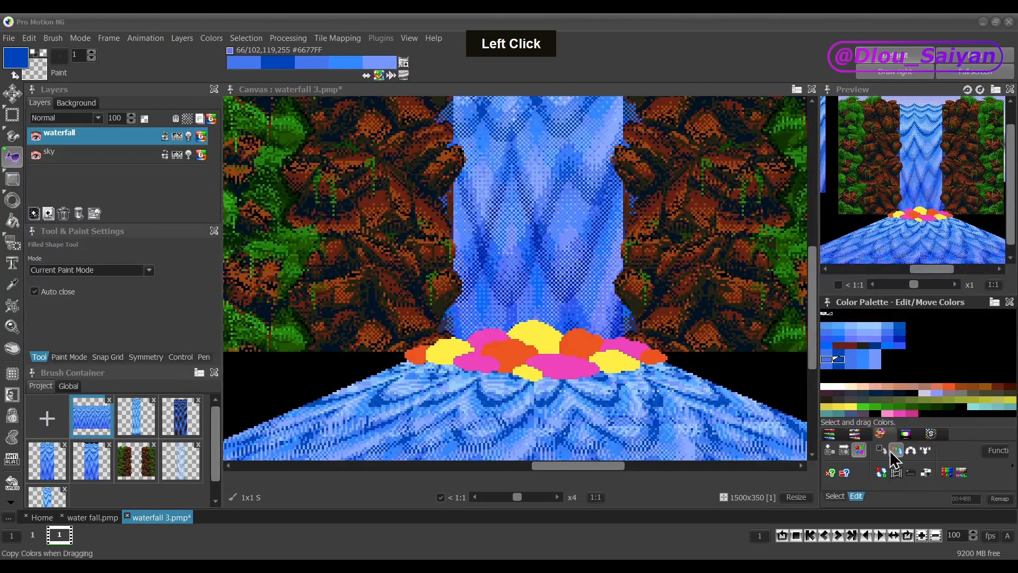
drag(824, 359, 884, 359)
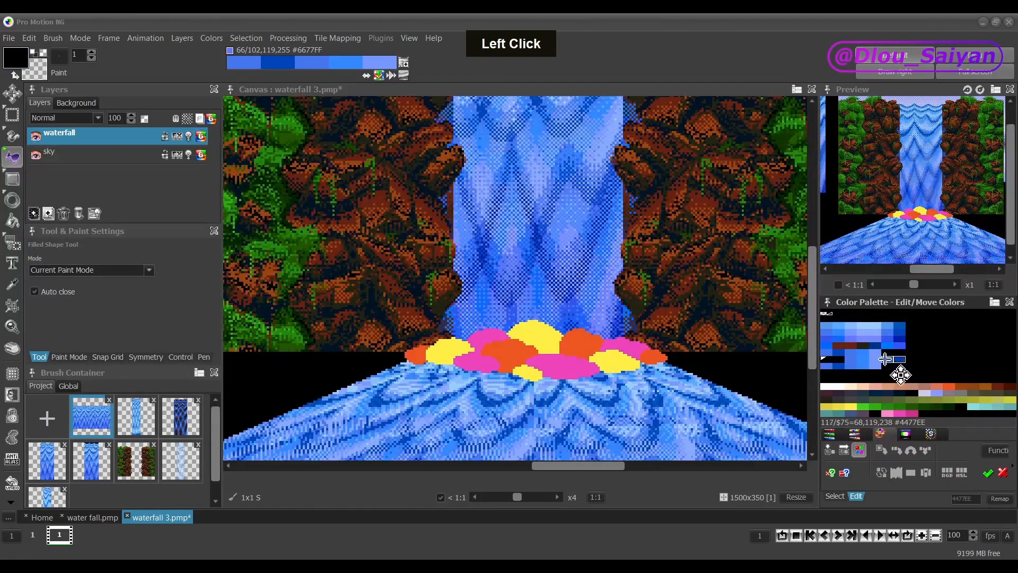
click(886, 376)
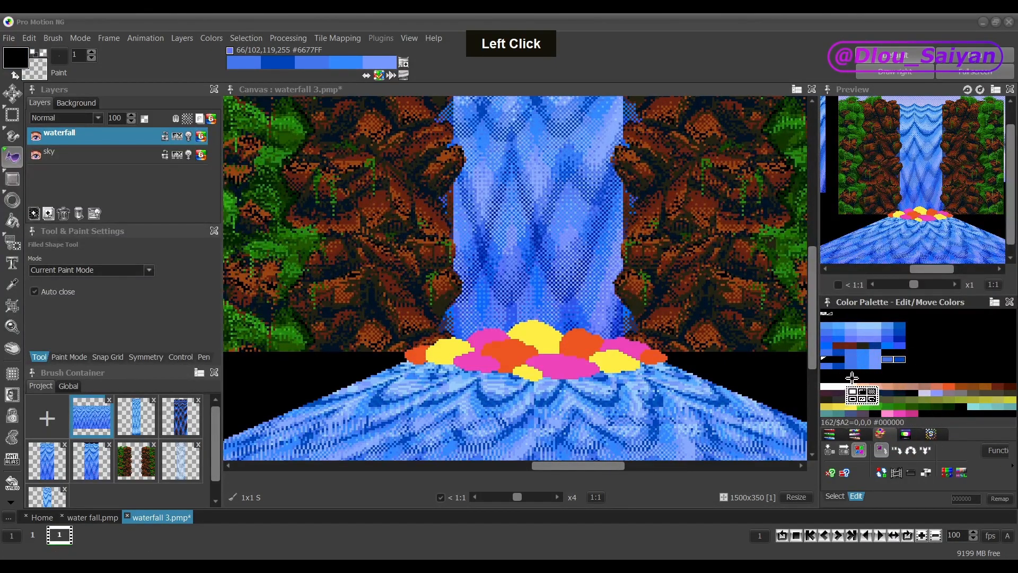
- Reorder the lower copied row so light blue 7799FF comes first, and shift both copied rows back beneath the original five blues
click(876, 366)
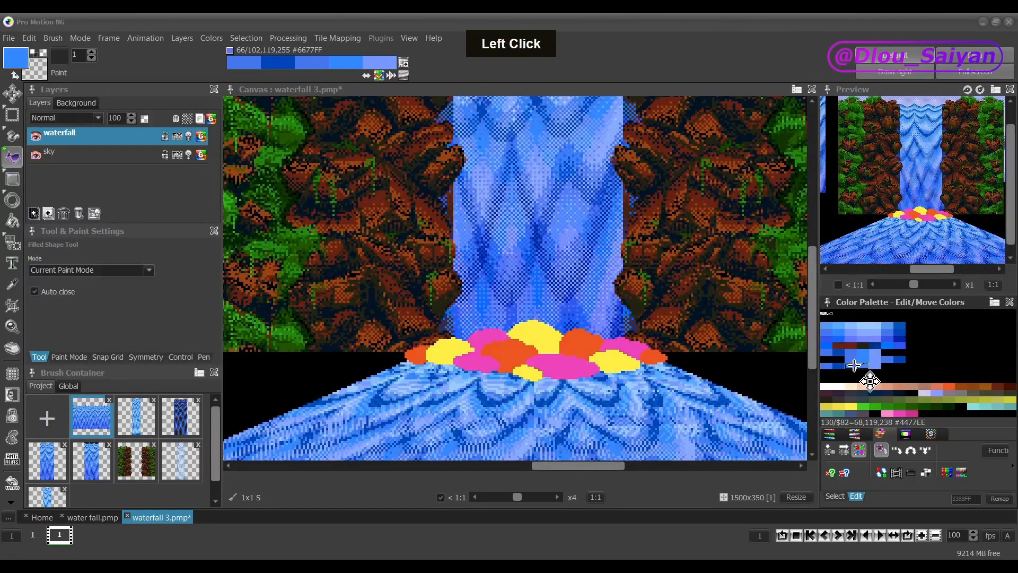
drag(826, 365, 891, 365)
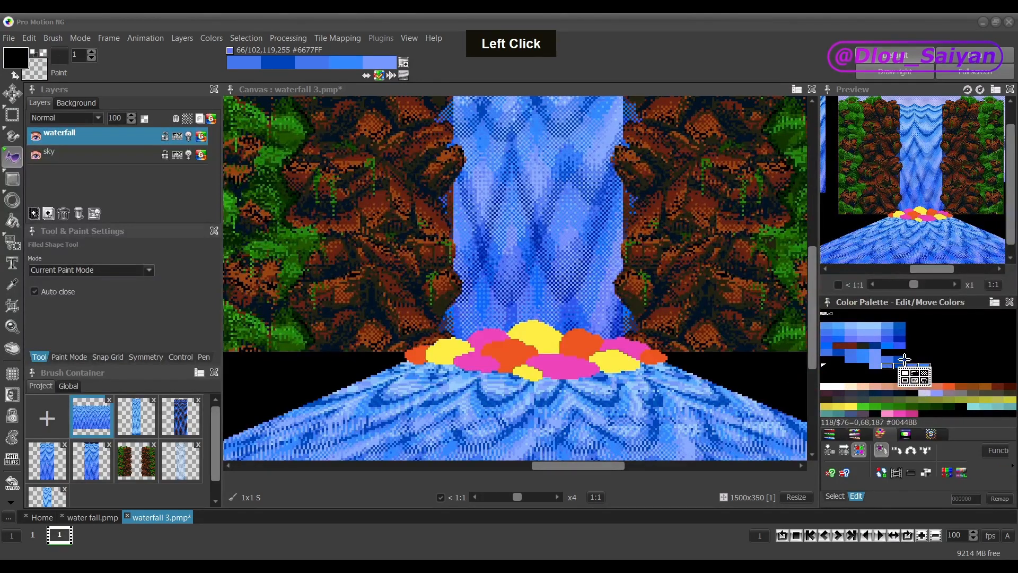
click(852, 359)
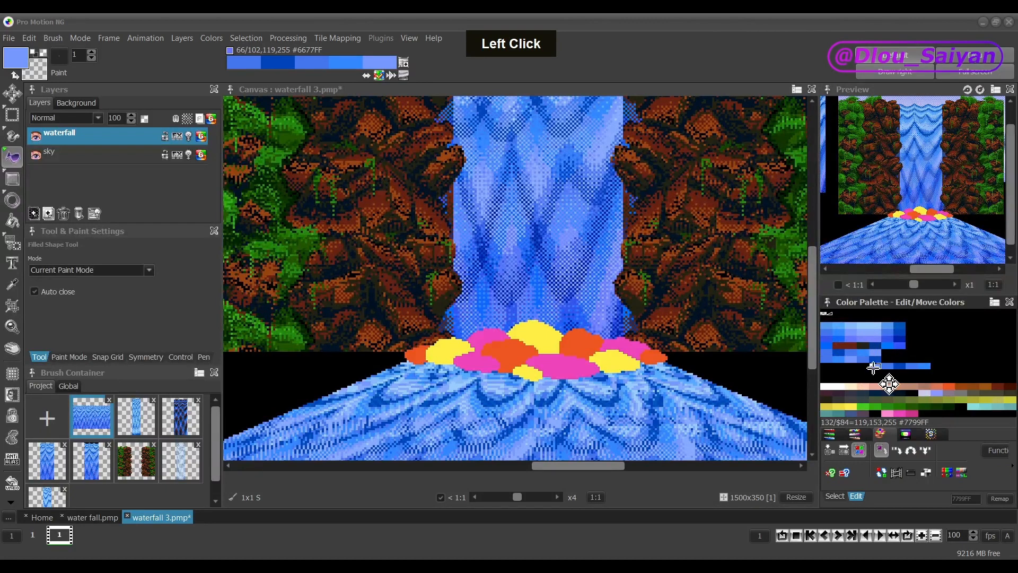
click(896, 365)
mouse_move(874, 365)
mouse_down()
mouse_move(829, 366)
mouse_move(856, 359)
mouse_up()
click(899, 371)
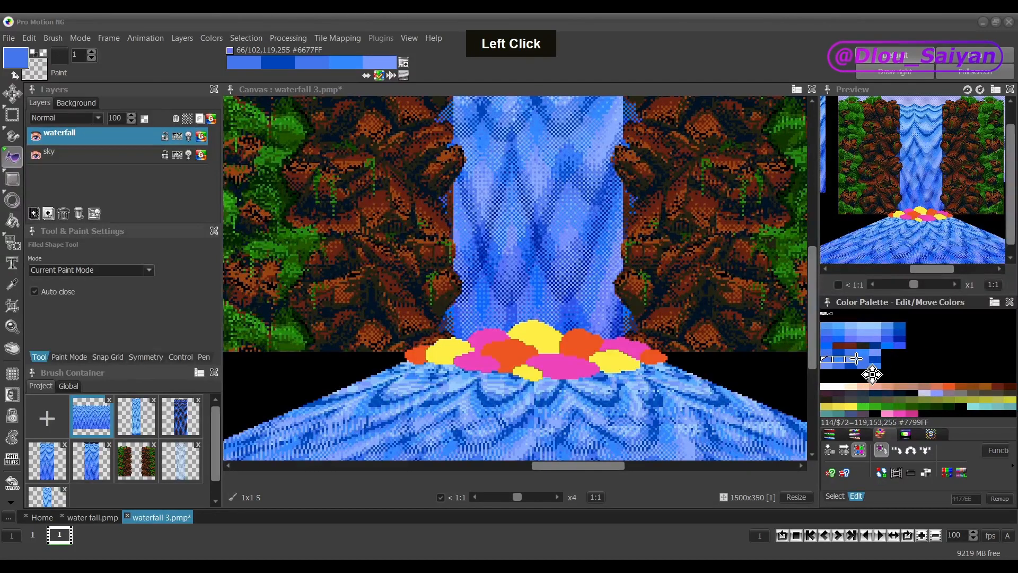
- Create a gradient from each of the two copied blue rows, with colour cycling enabled at speed 10
key(q)
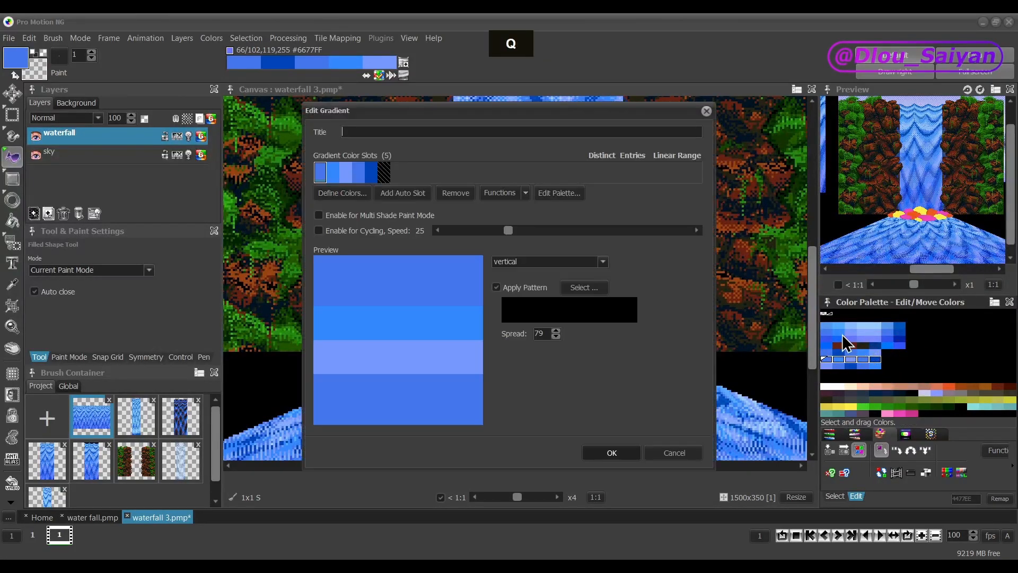
click(494, 231)
click(624, 453)
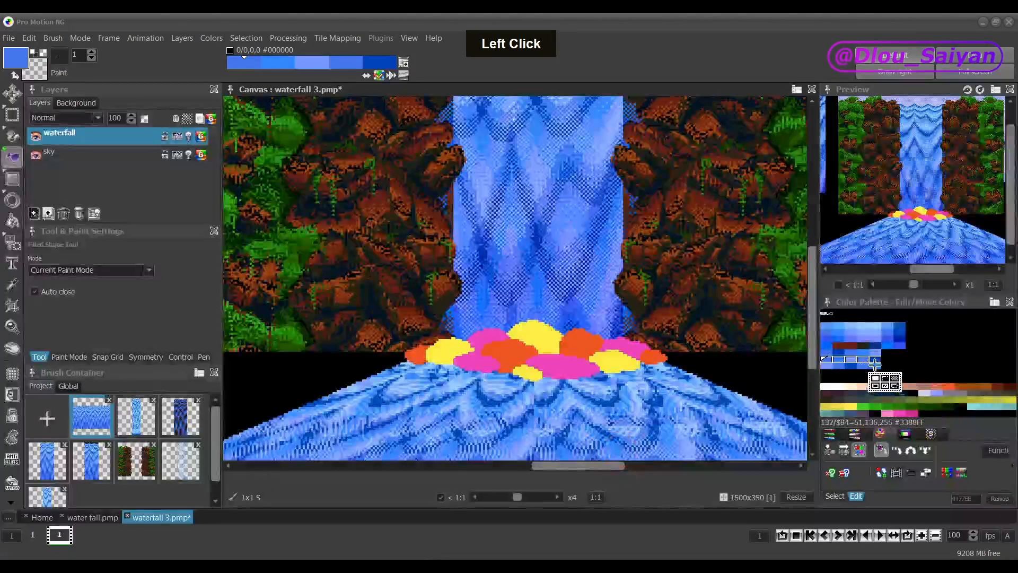
key(q)
click(495, 231)
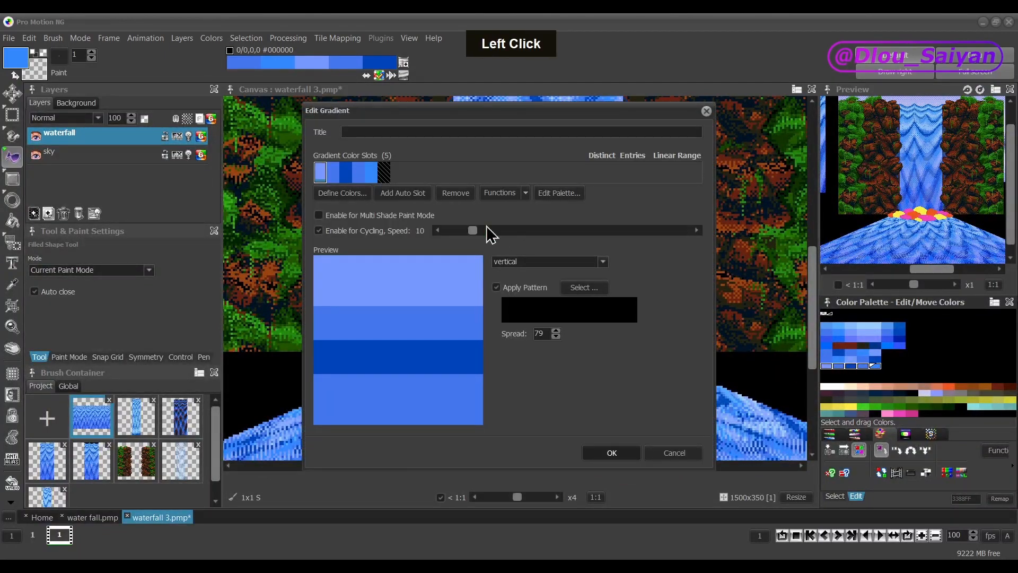
click(621, 454)
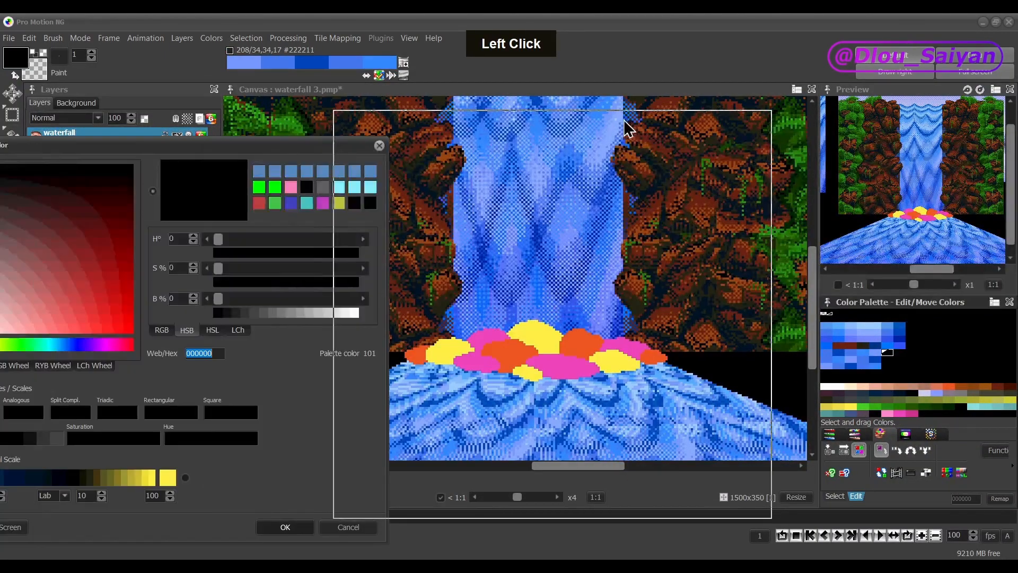
- Set empty palette colour 101 to yellow FFEE44, sampled from the large yellow foam blob
drag(623, 119, 333, 151)
click(103, 533)
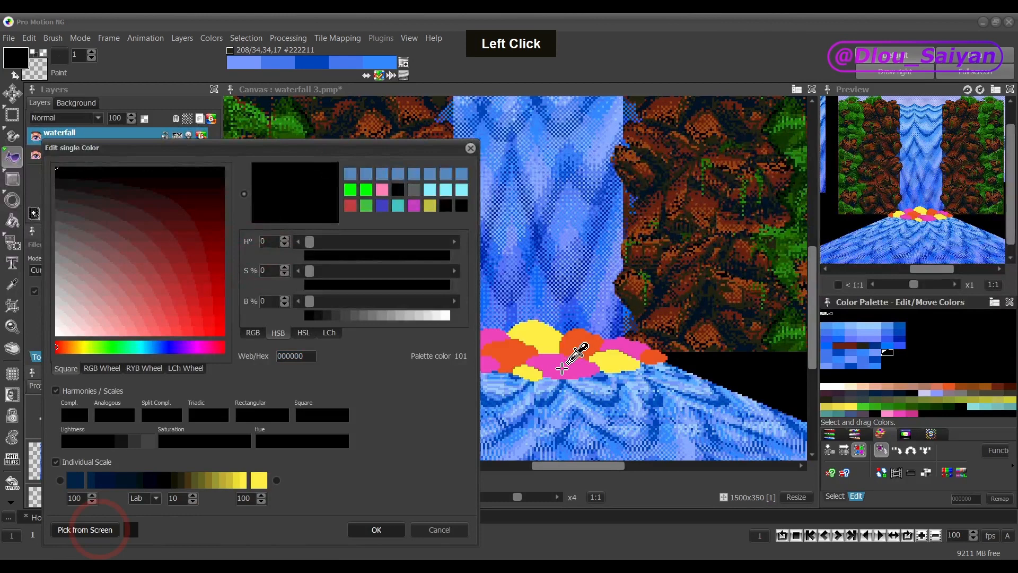
click(548, 332)
click(387, 529)
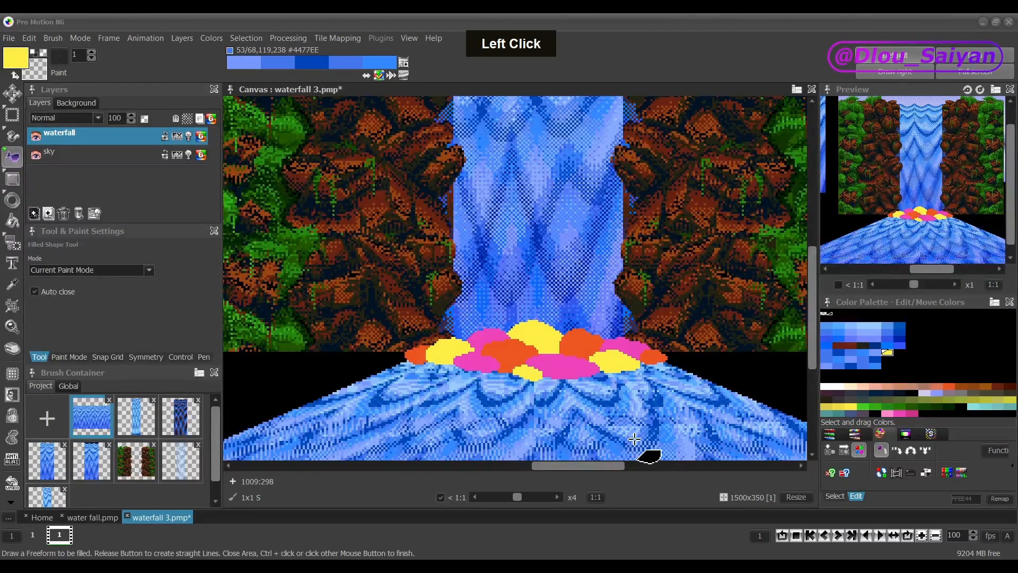
- Set empty palette colour 117 to the pink sampled from the foam blobs
double_click(886, 358)
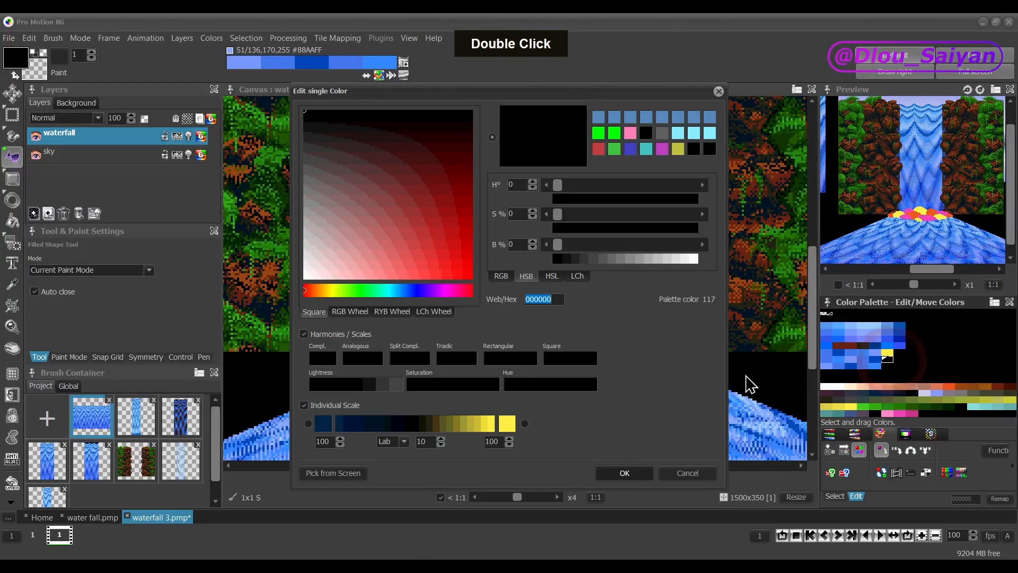
drag(538, 99, 268, 158)
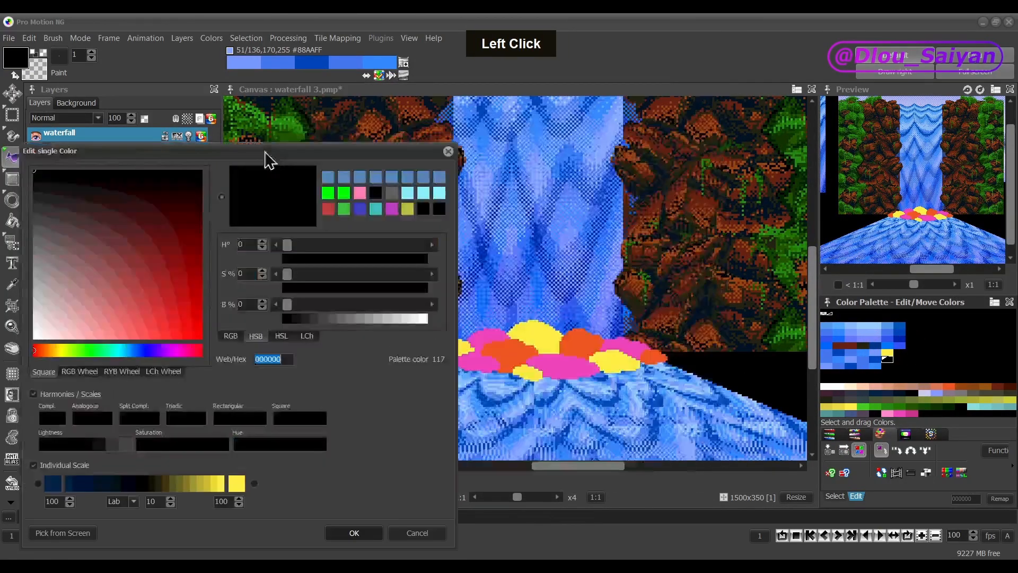
click(496, 332)
click(356, 533)
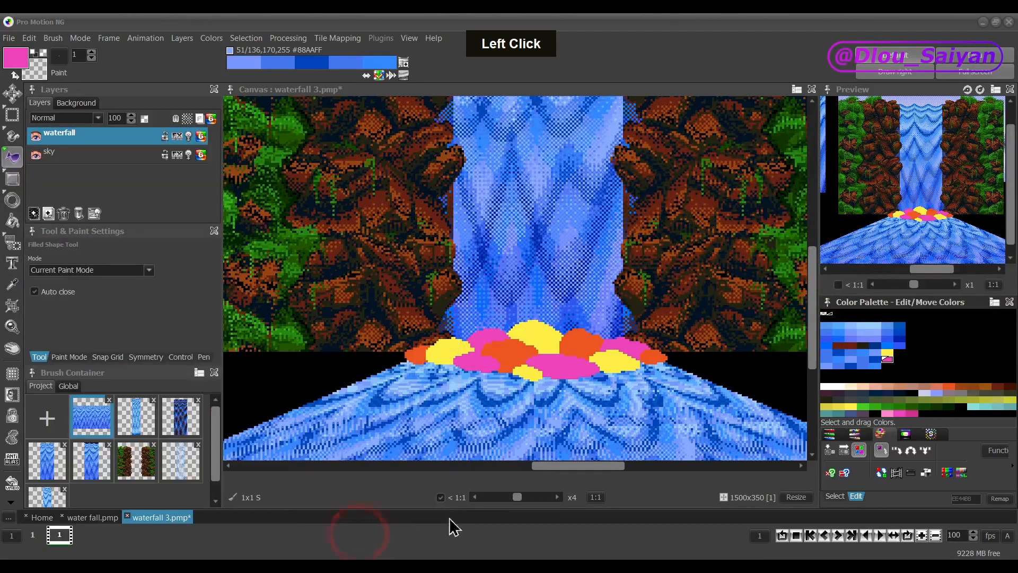
- Set palette colour 133 to orange EE5522 sampled from the foam, and move the yellow, pink and orange entries two slots away from the blues
double_click(894, 373)
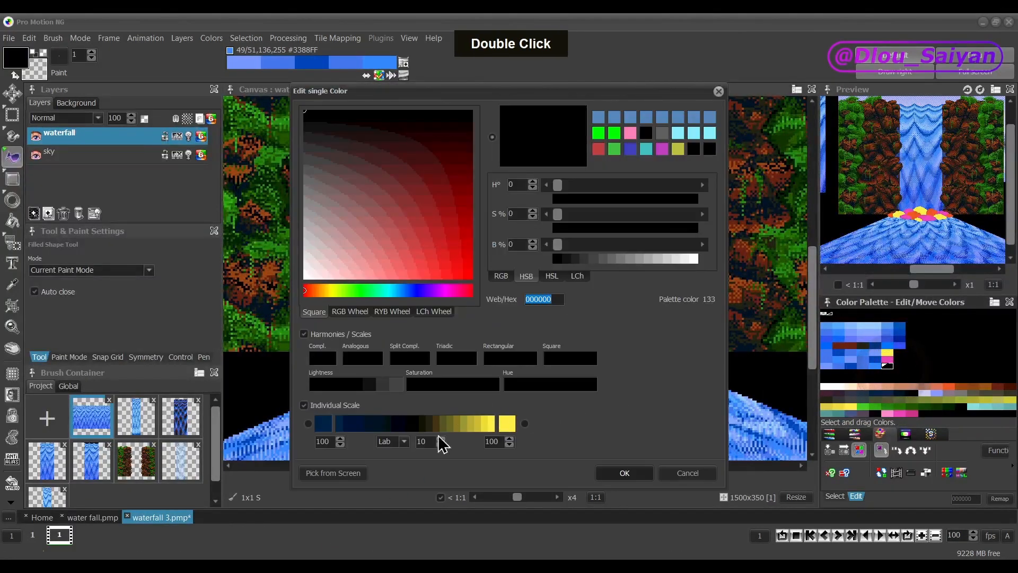
drag(527, 106, 249, 168)
click(69, 541)
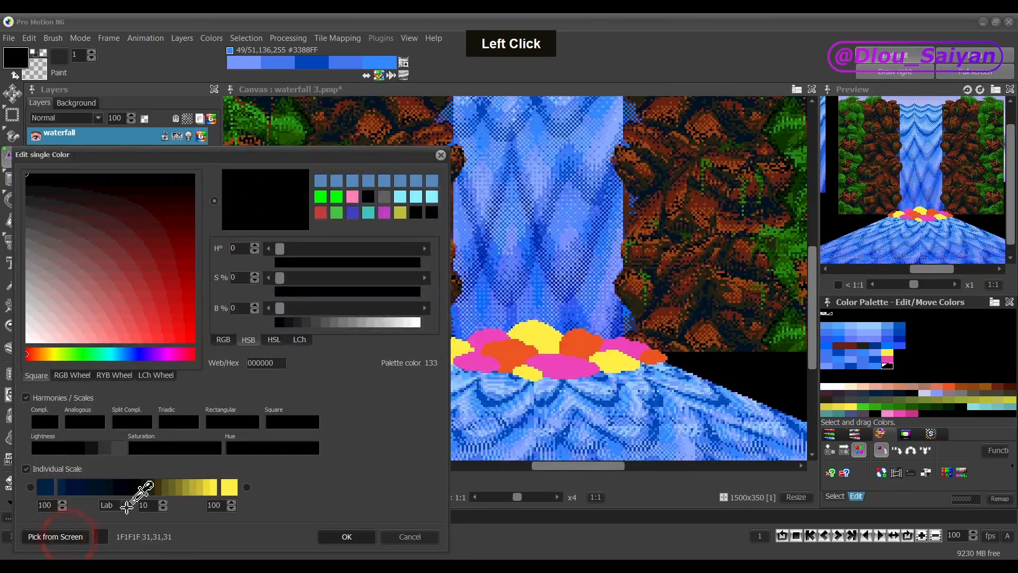
click(582, 344)
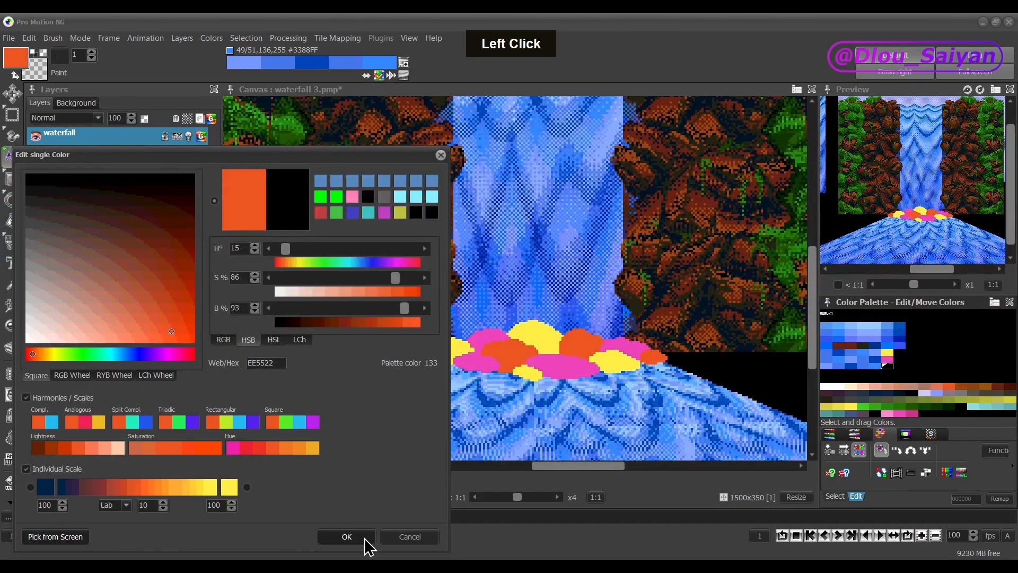
click(364, 537)
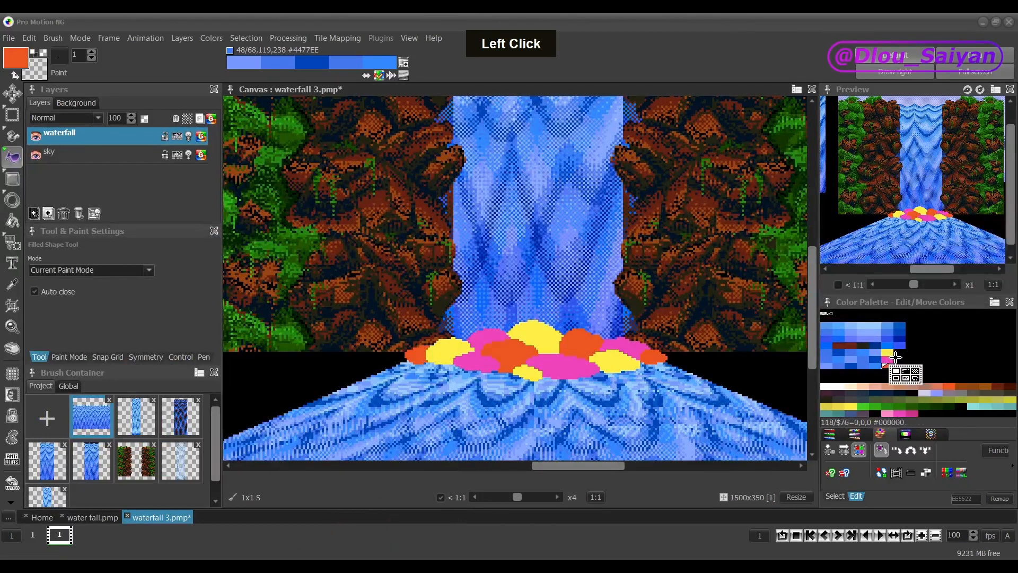
drag(887, 352, 913, 361)
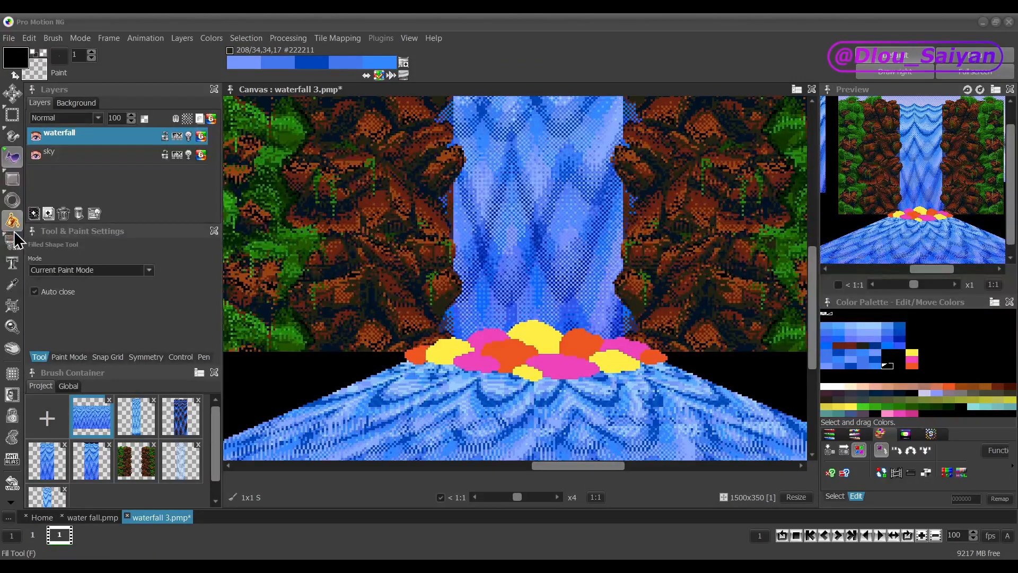
- Set the Fill tool to Contour Gradient mode with the tree bark dither pattern
key(f)
click(149, 272)
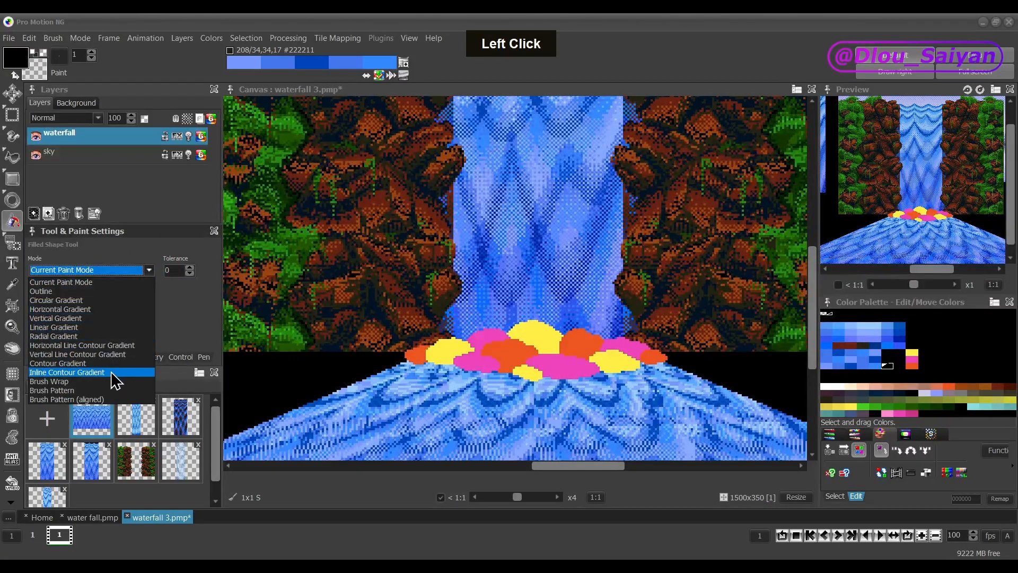
click(75, 363)
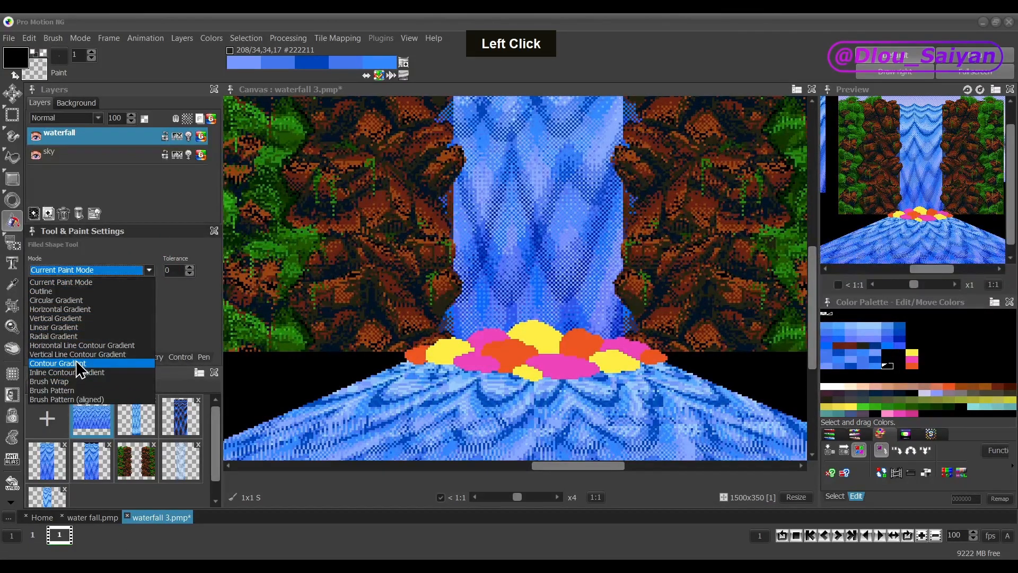
click(125, 301)
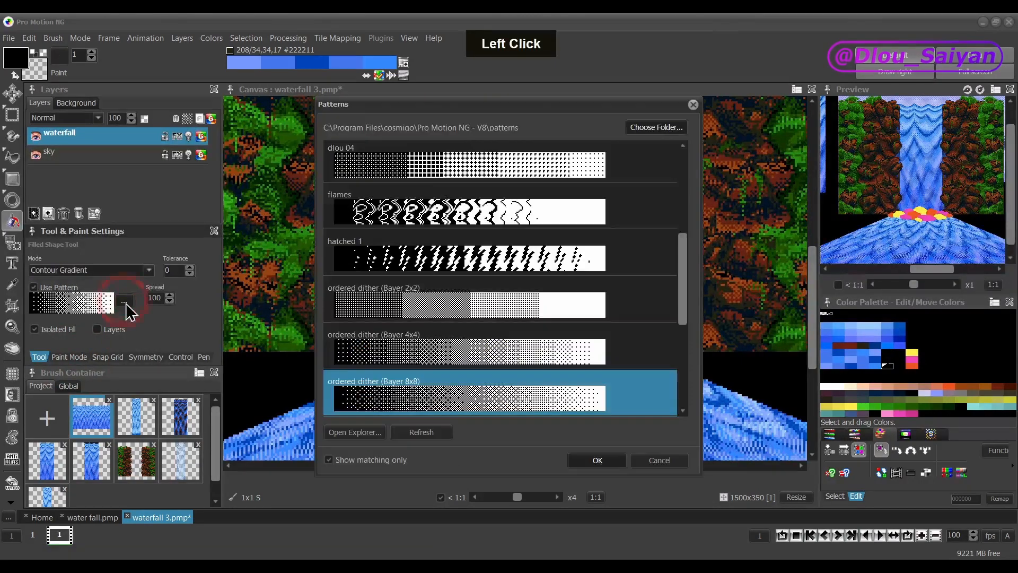
drag(687, 265, 621, 349)
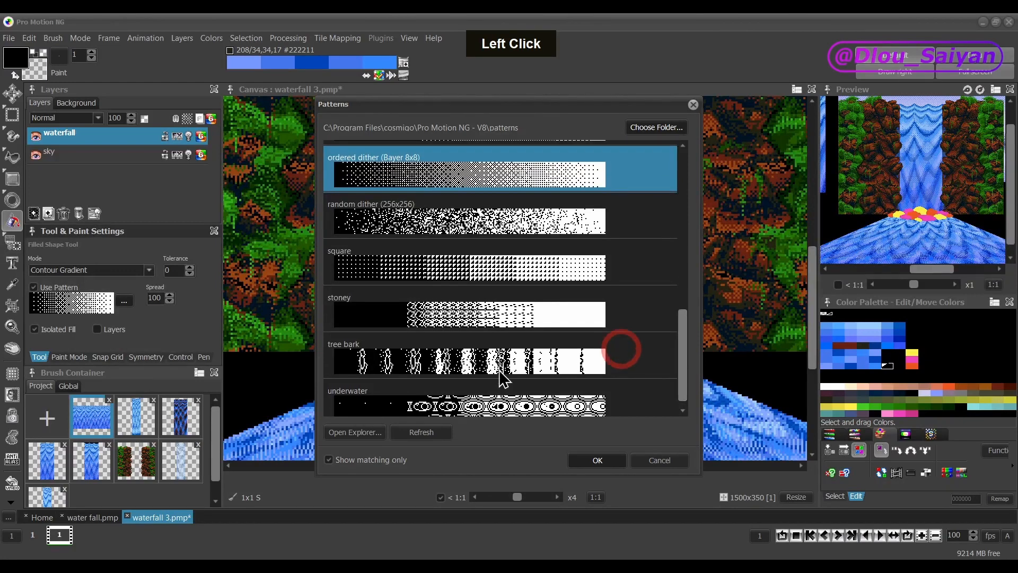
click(427, 368)
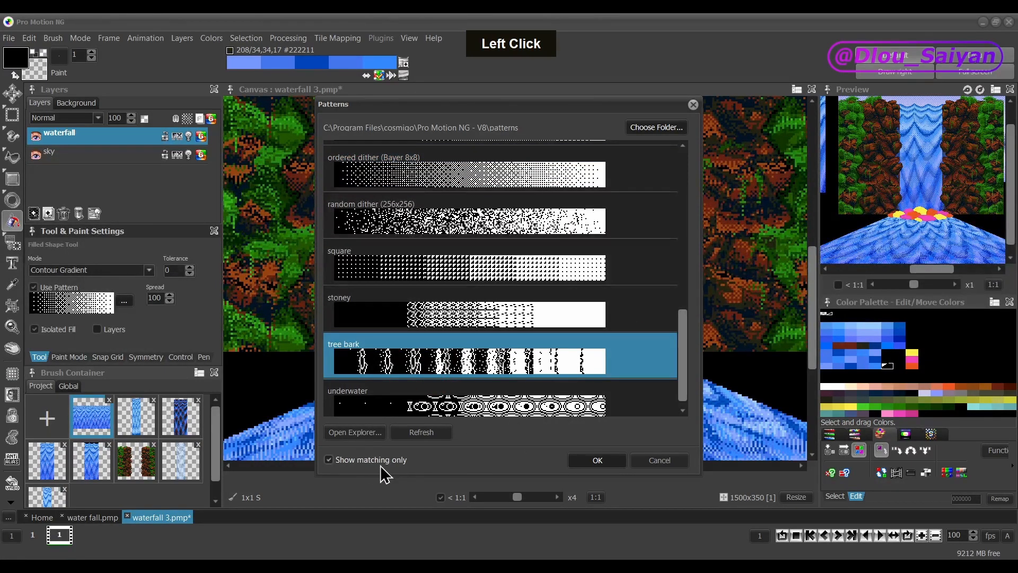
click(597, 460)
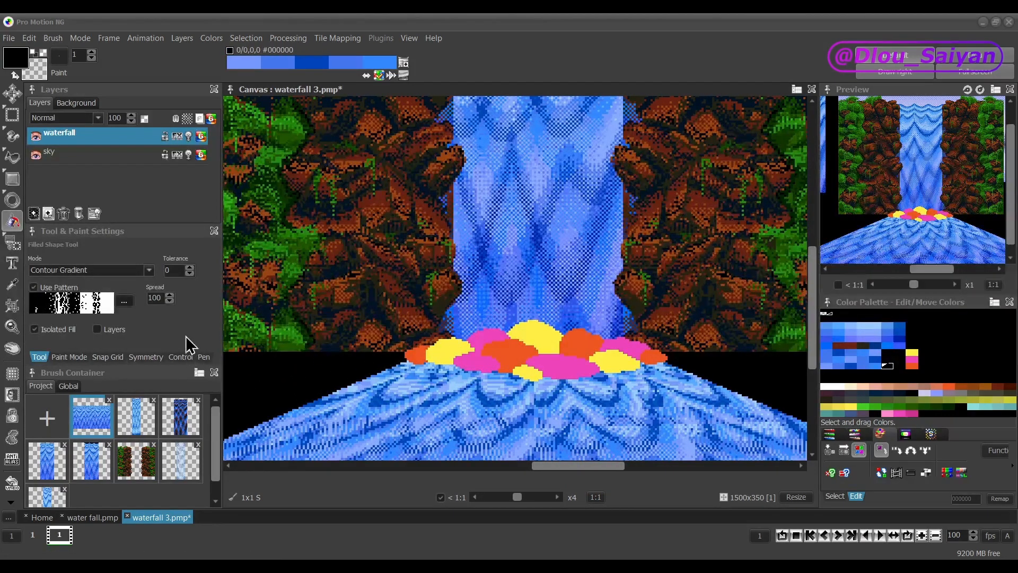
- Fill the yellow foam blobs using the blue gradient whose dark blue is the second colour
click(827, 349)
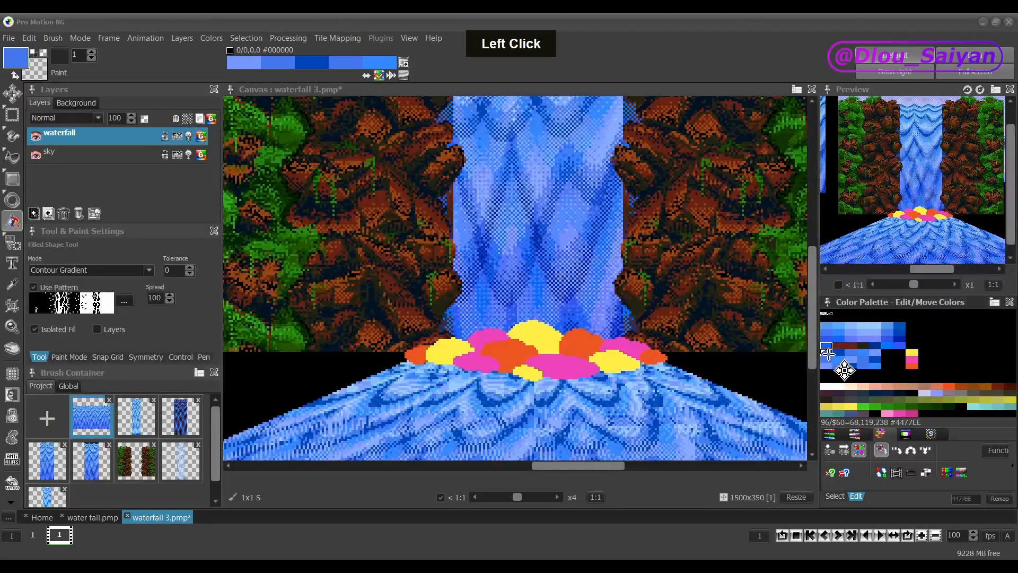
click(838, 352)
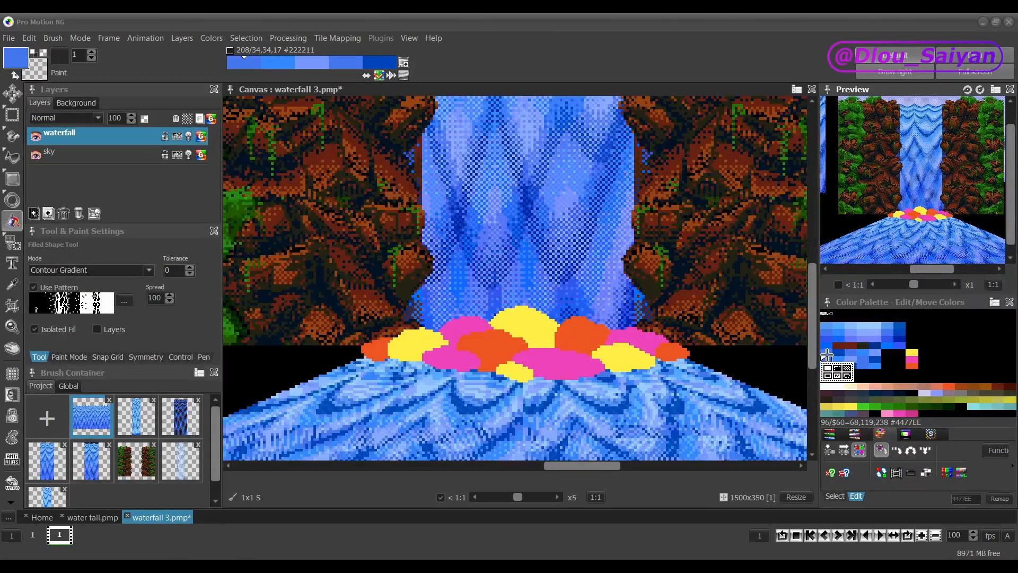
click(404, 63)
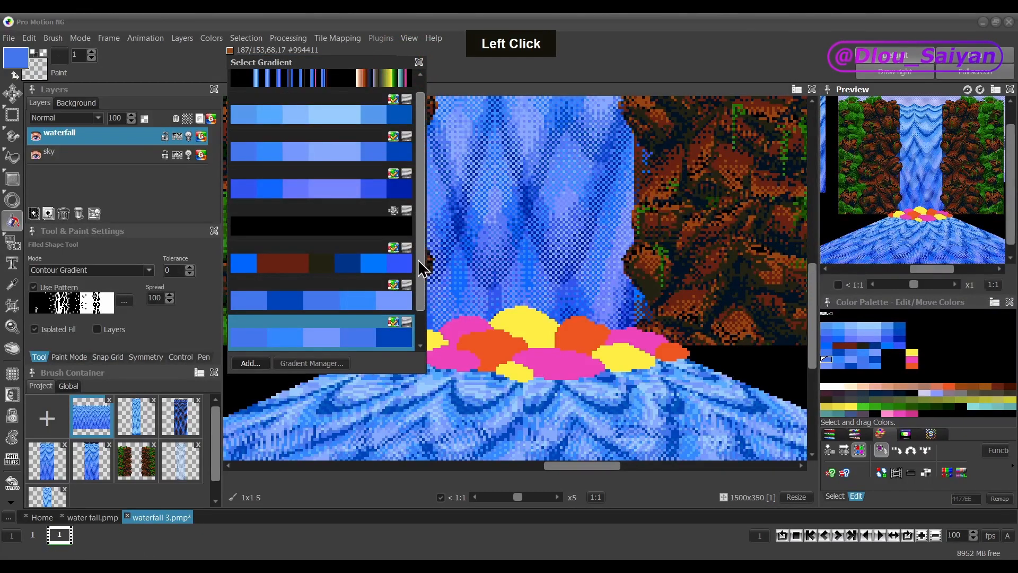
scroll(421, 268, down, 1)
click(278, 266)
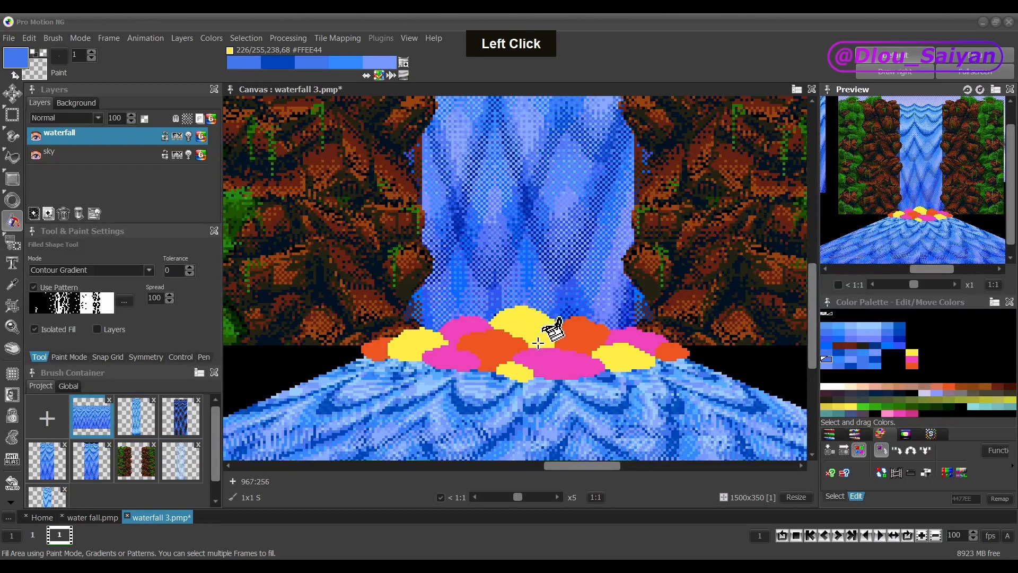
drag(532, 334, 538, 354)
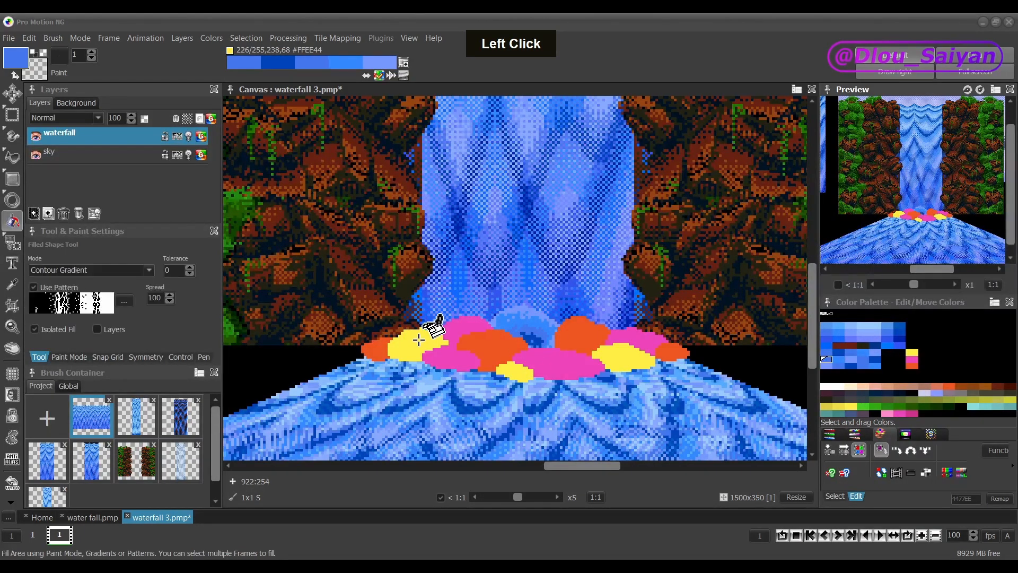
drag(418, 339, 422, 363)
drag(623, 351, 609, 372)
- Fill the pink foam blobs using the blue gradient that ends in dark blue
click(403, 75)
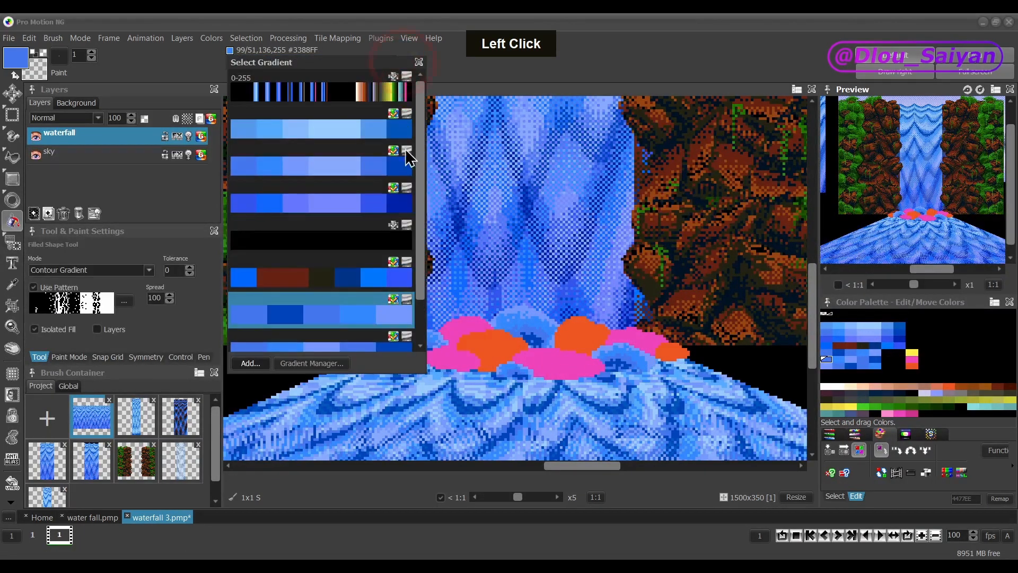
drag(418, 279, 417, 333)
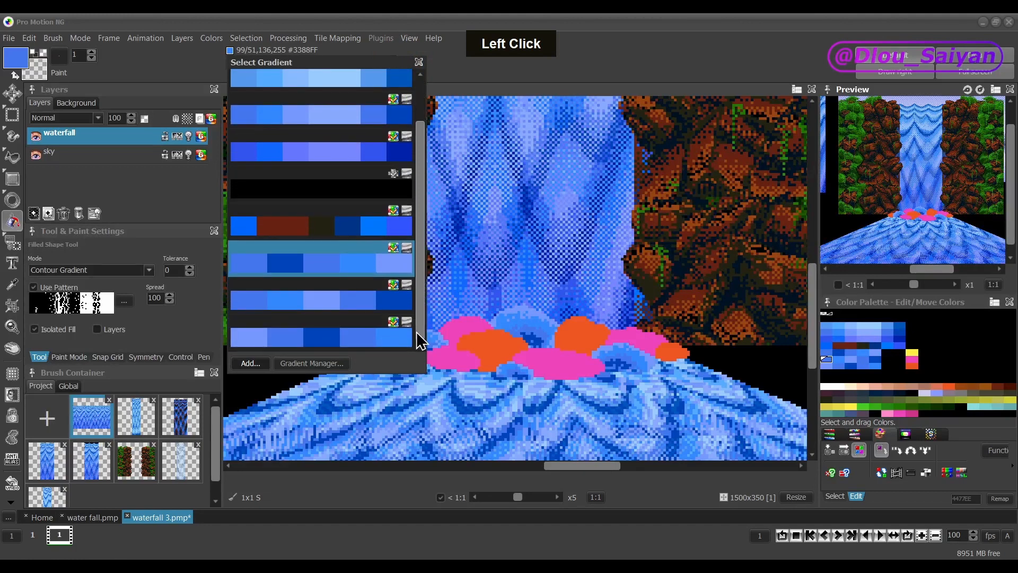
click(335, 313)
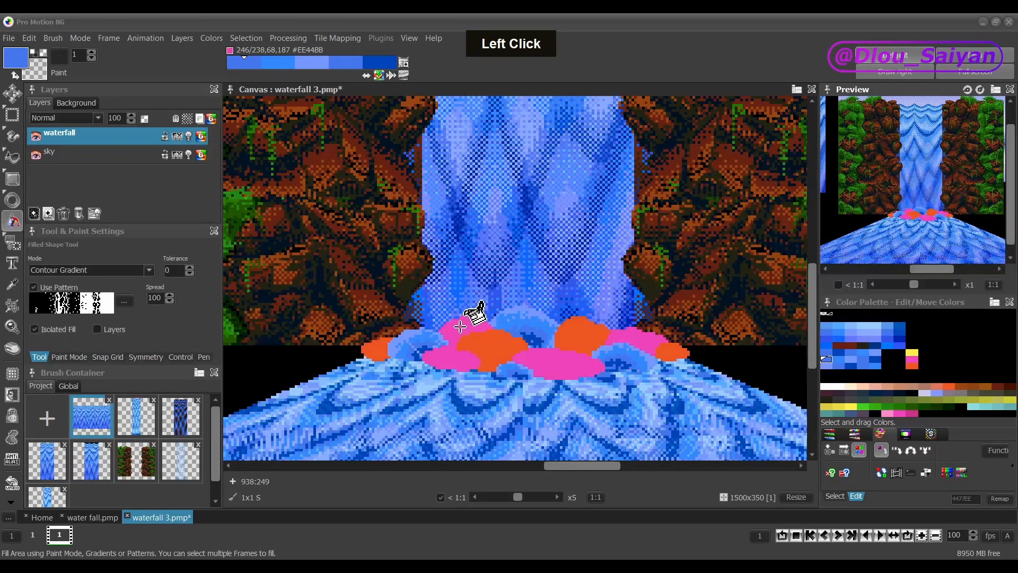
drag(461, 319, 449, 377)
drag(650, 339, 625, 365)
drag(564, 357, 547, 390)
- Fill the orange foam blobs using the blue gradient with dark blue in the middle, and preview the colour cycling
click(403, 62)
click(372, 340)
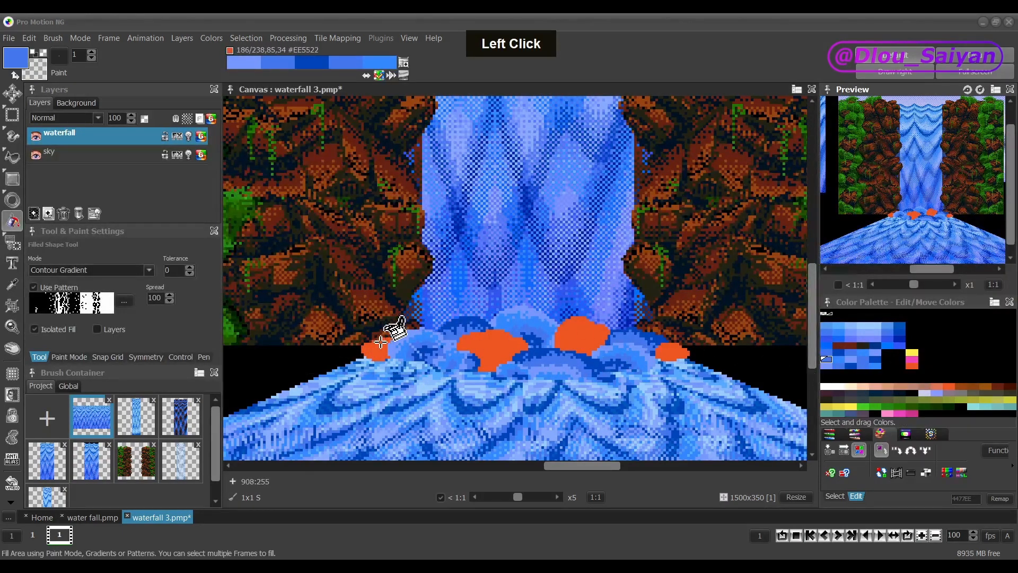
drag(488, 339, 484, 384)
drag(578, 333, 586, 364)
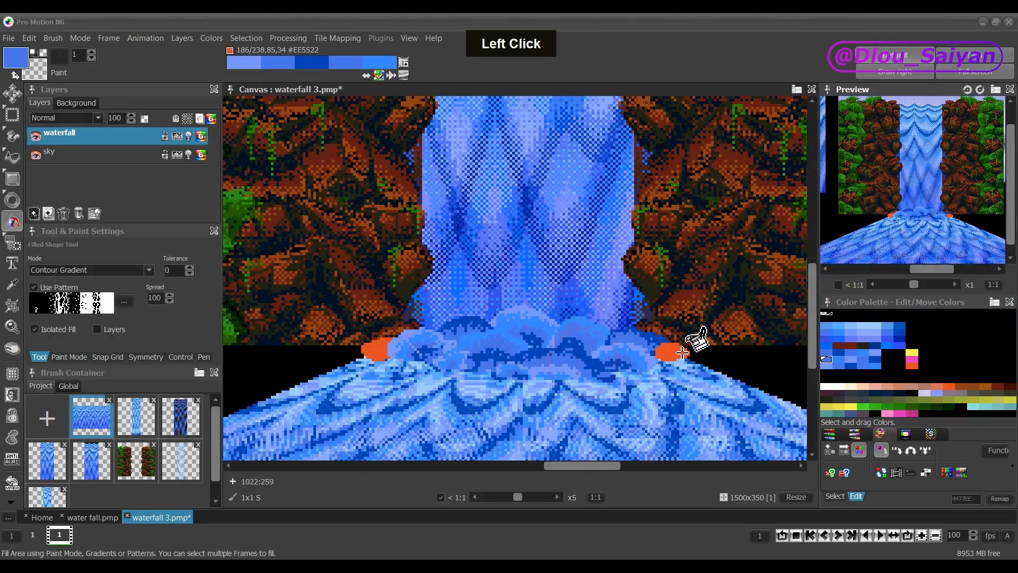
drag(676, 351, 665, 365)
drag(377, 348, 387, 354)
click(391, 75)
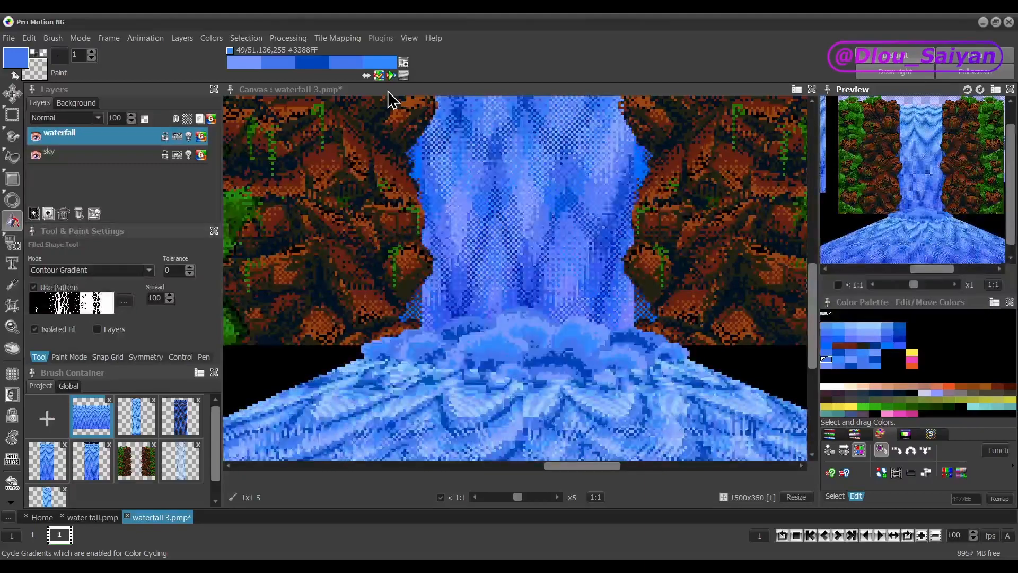
key(space)
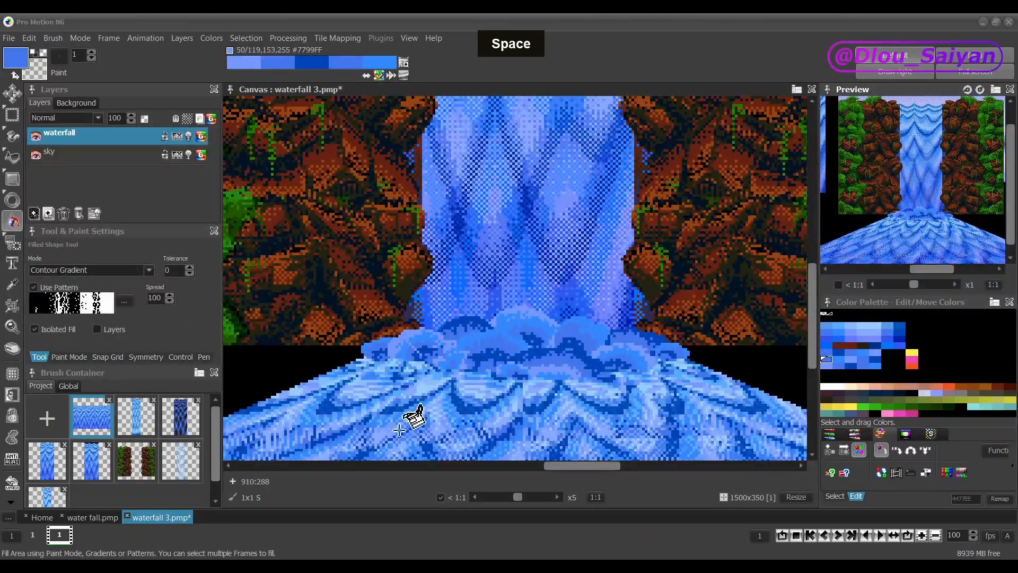
- Repaint the stray light pixels in the left foam blob's dark core with its sampled dark blue 0044BB
key(plus)
key(plus)
key(plus)
key(plus)
key(plus)
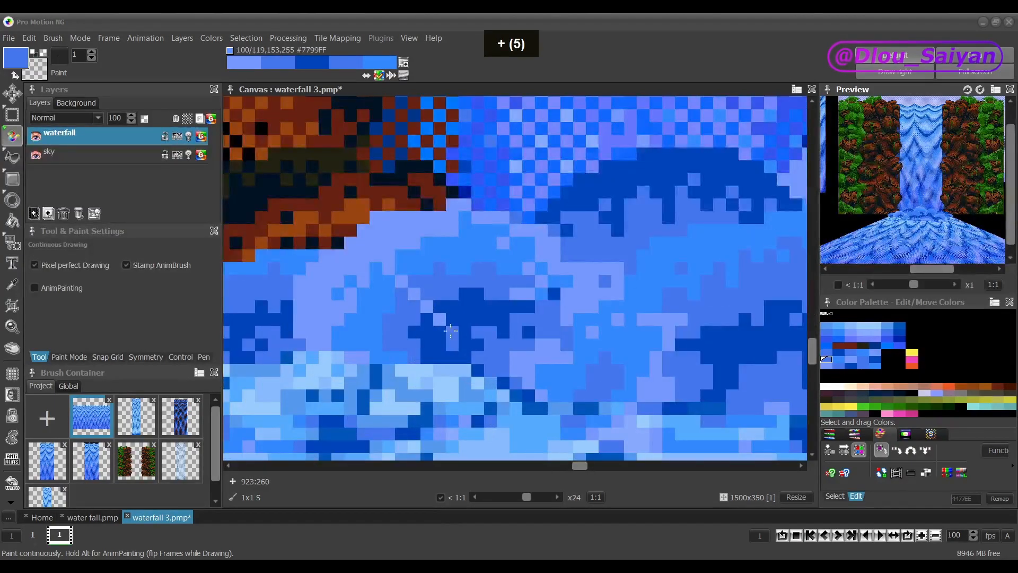
key(ctrl)
ctrl+click(466, 312)
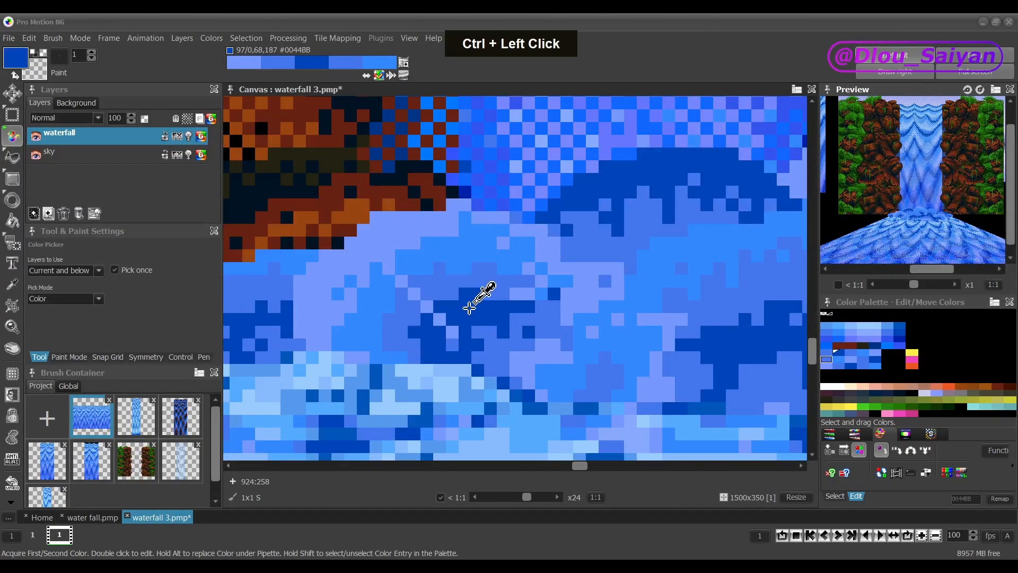
click(439, 322)
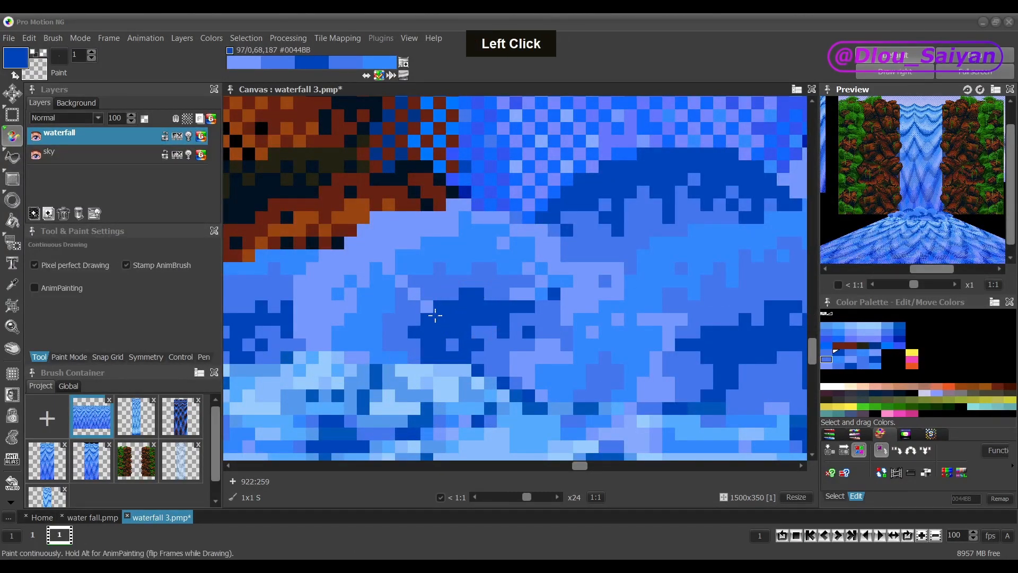
- Repaint the left foam blob's remaining stray light pixels with sampled blues 4477EE and 3388FF, and check the colour cycling
key(ctrl)
ctrl+click(418, 300)
click(418, 300)
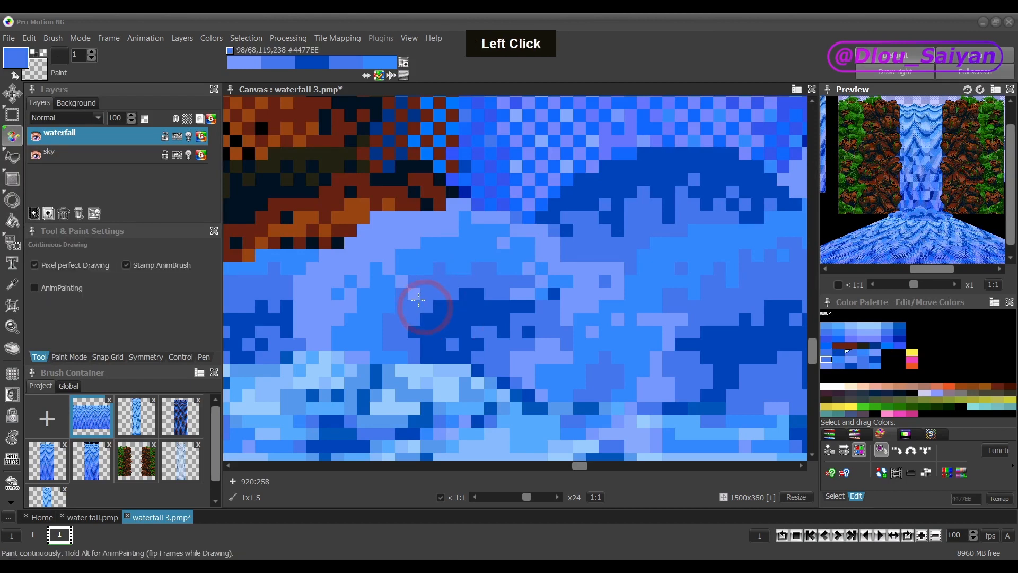
key(ctrl)
ctrl+click(388, 268)
click(388, 268)
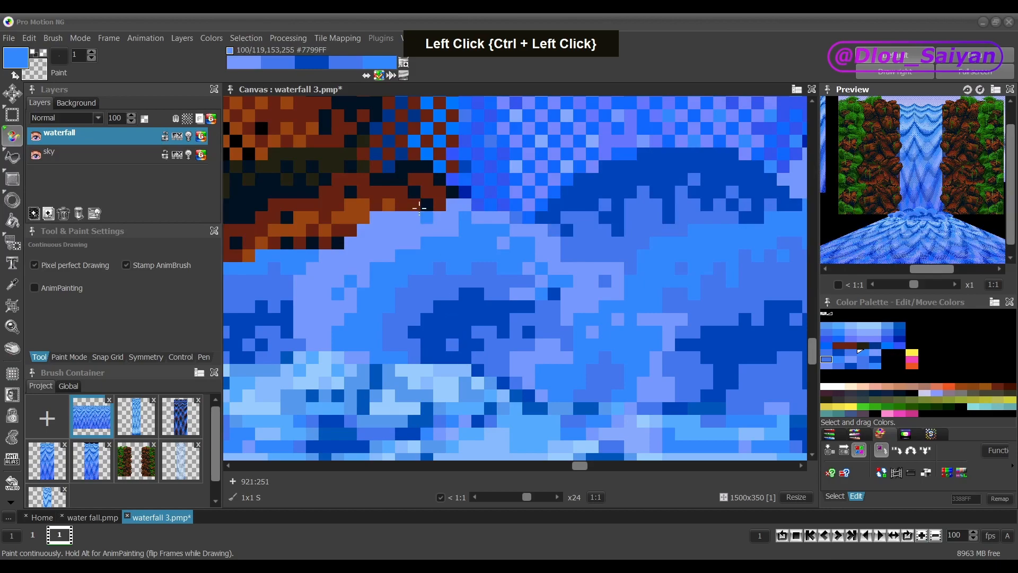
click(390, 75)
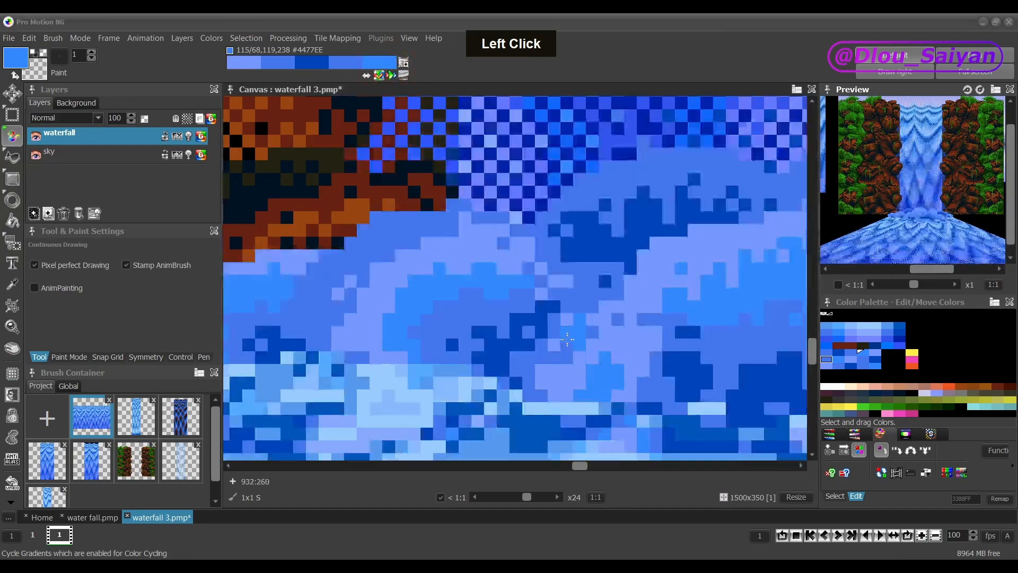
key(space)
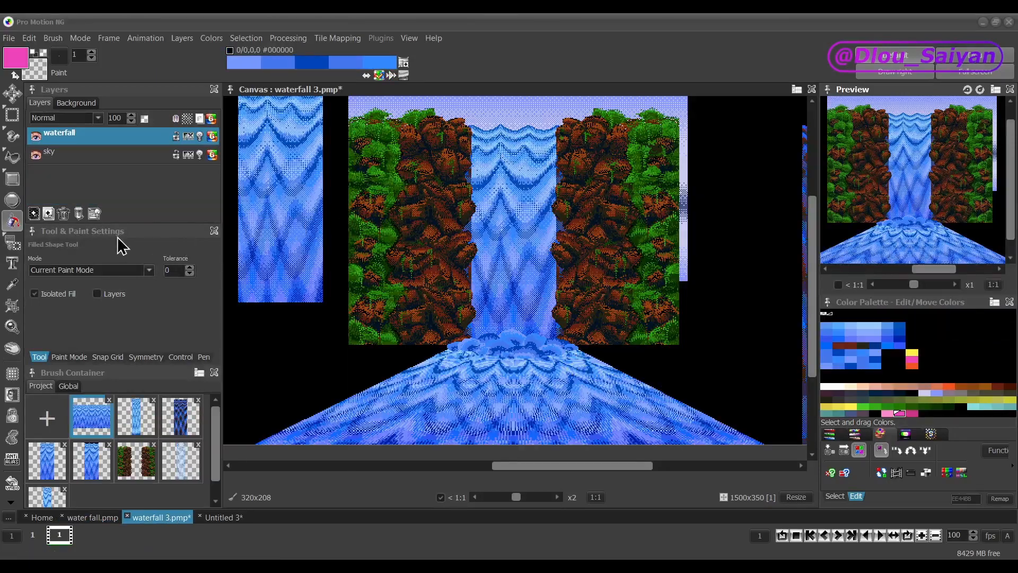
- Add a new layer and draw a filled pink circle about 128 px wide on the grid, centred on the waterfall's base
click(34, 213)
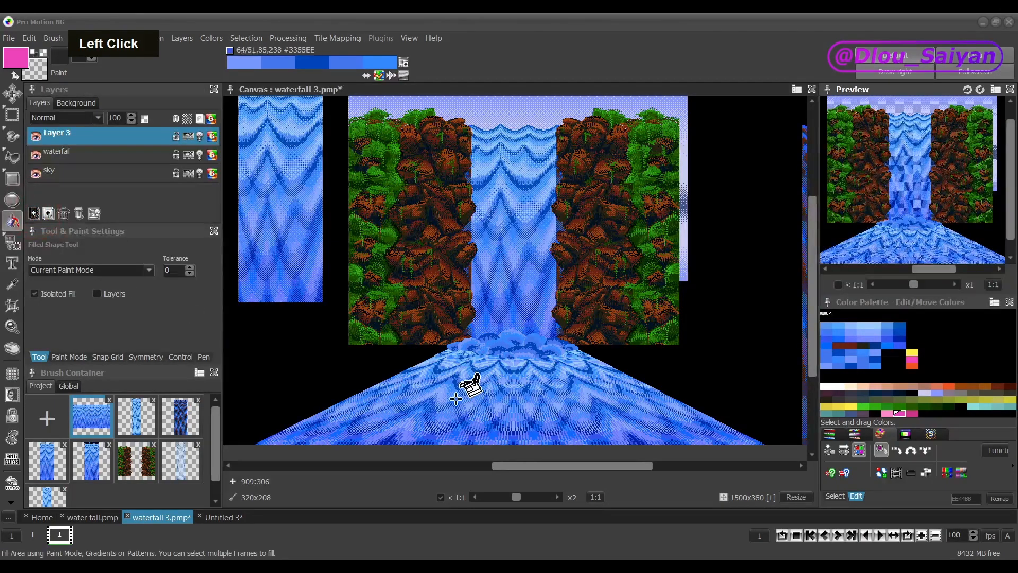
key(g)
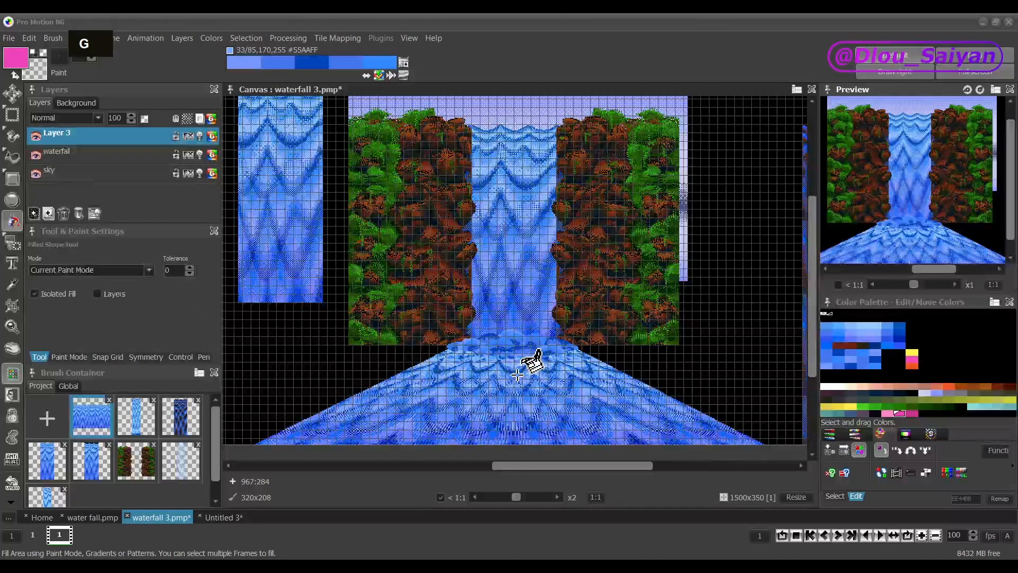
key(shift+e)
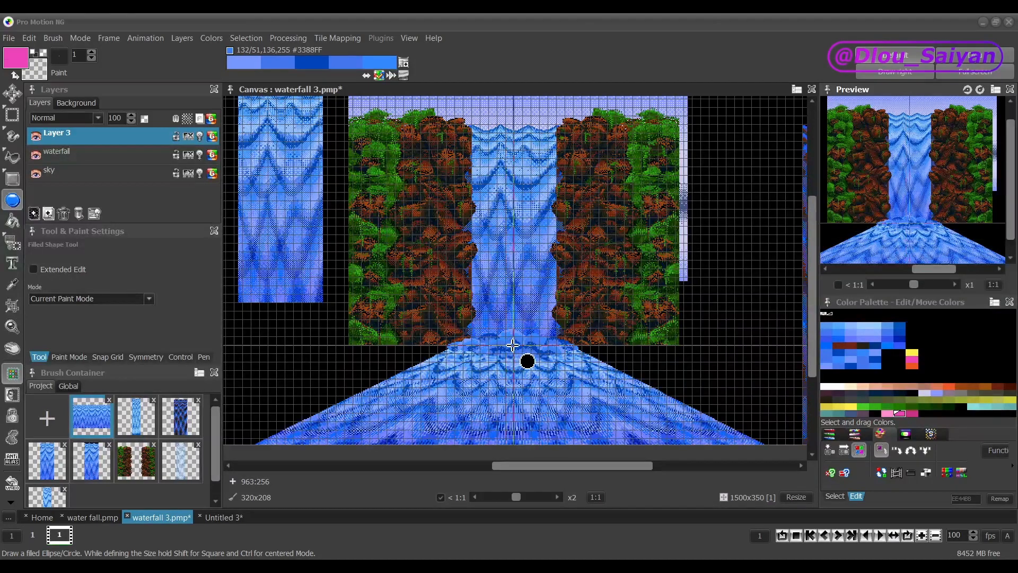
drag(513, 345, 583, 415)
key(ctrl)
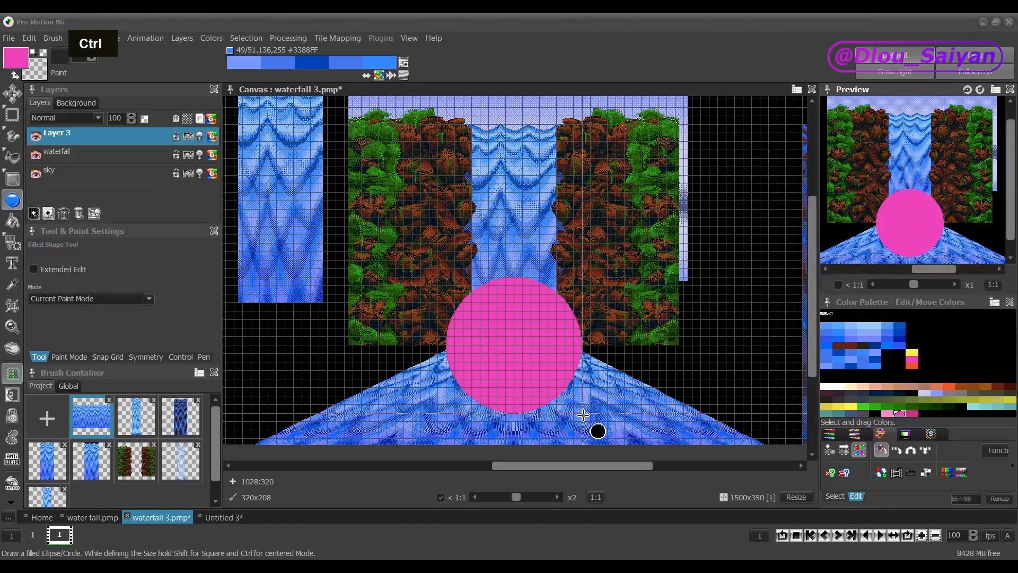
key(g)
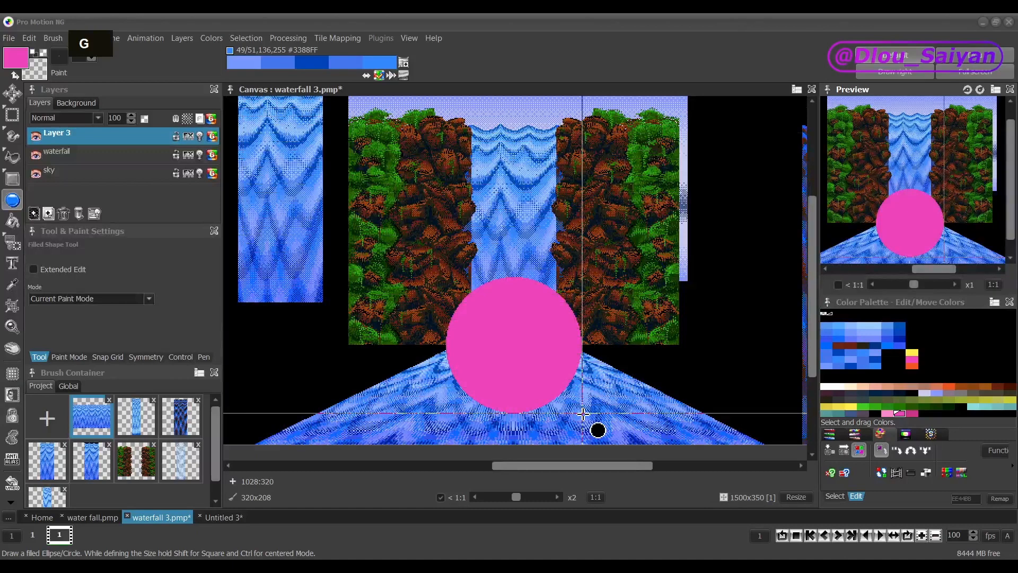
- Cut the pink circle out as a brush and stamp it on the empty black area beside the brown-and-blue waterfall strip
key(b)
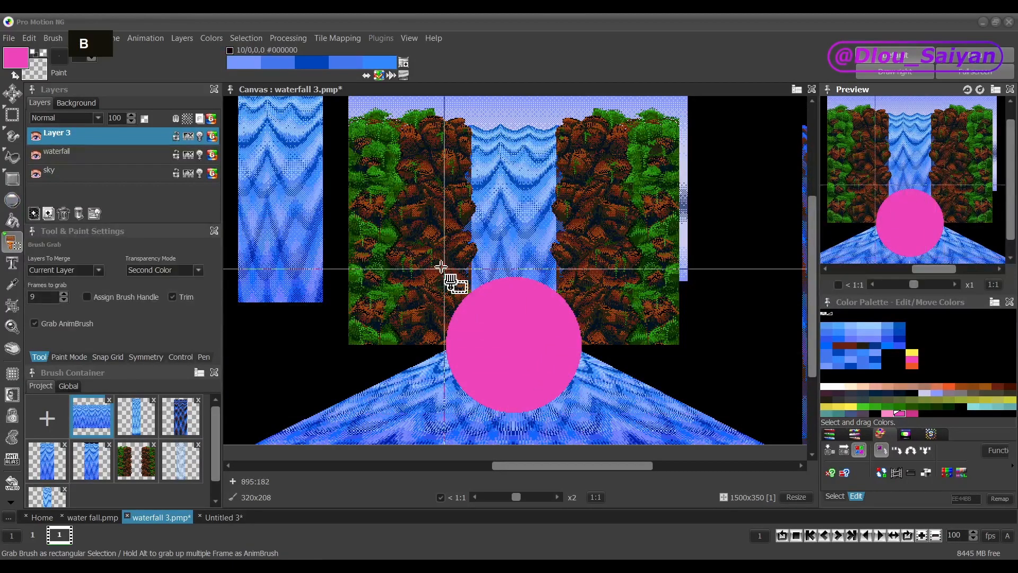
mouse_move(400, 238)
mouse_down()
mouse_move(484, 322)
mouse_move(661, 423)
mouse_up()
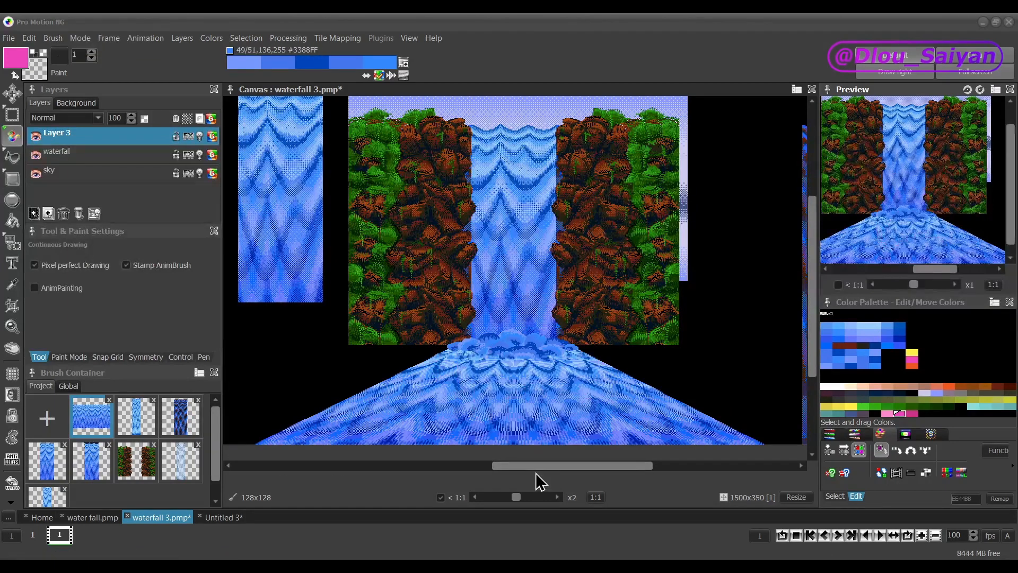
drag(553, 469, 652, 470)
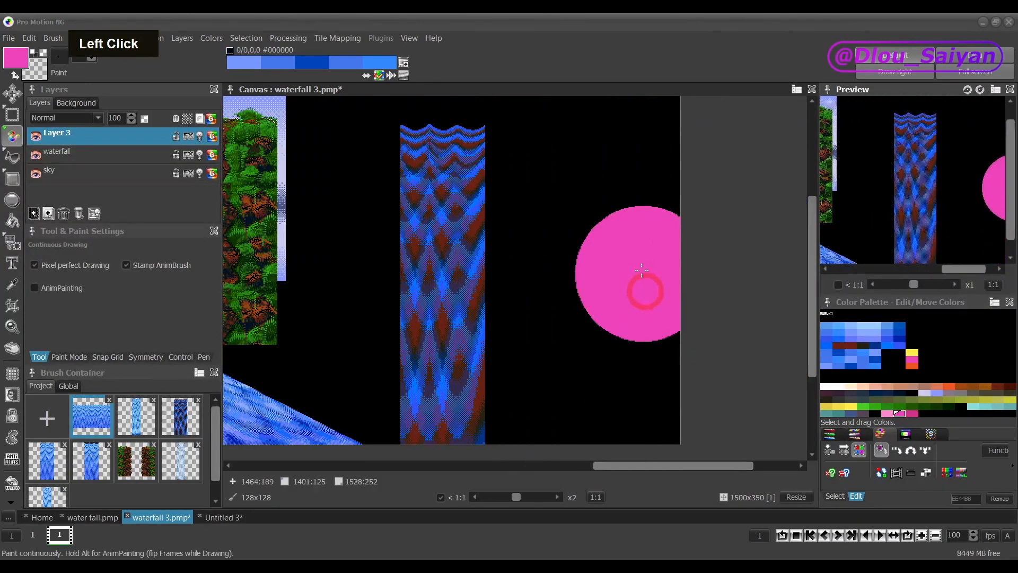
drag(812, 293, 812, 289)
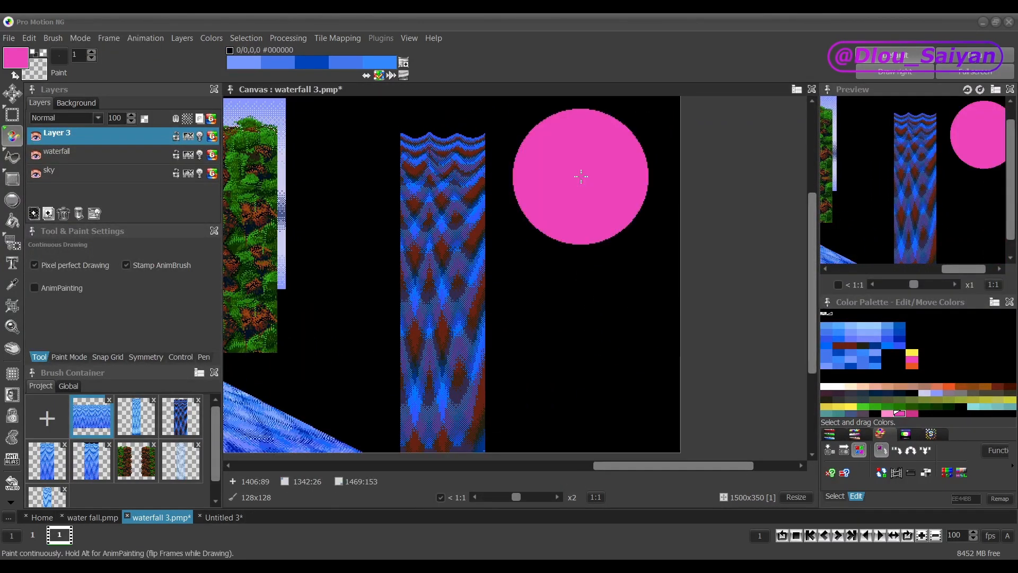
click(581, 177)
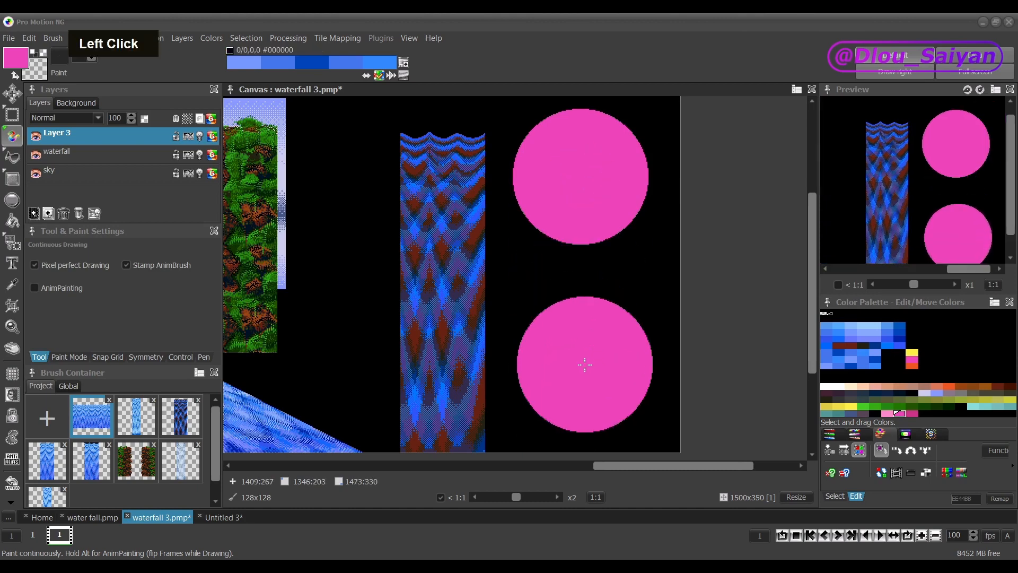
- Stamp a second pink circle directly below the first one and store the circle brush in the brush container
click(580, 361)
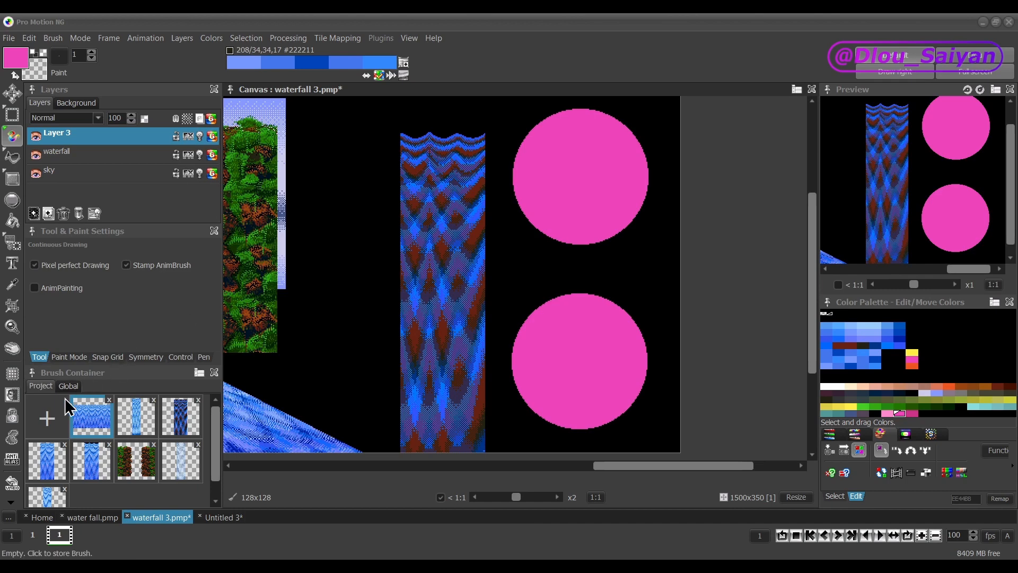
right_click(53, 419)
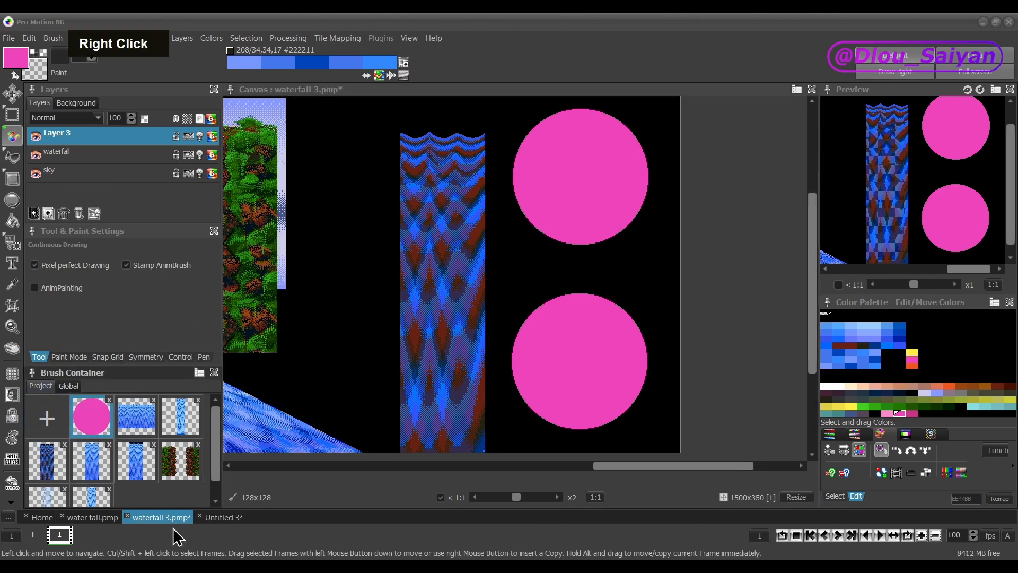
- Fill the upper pink circle in Brush Wrap mode with the wide blue wave brush flipped vertically, and toggle the colour cycling
click(143, 417)
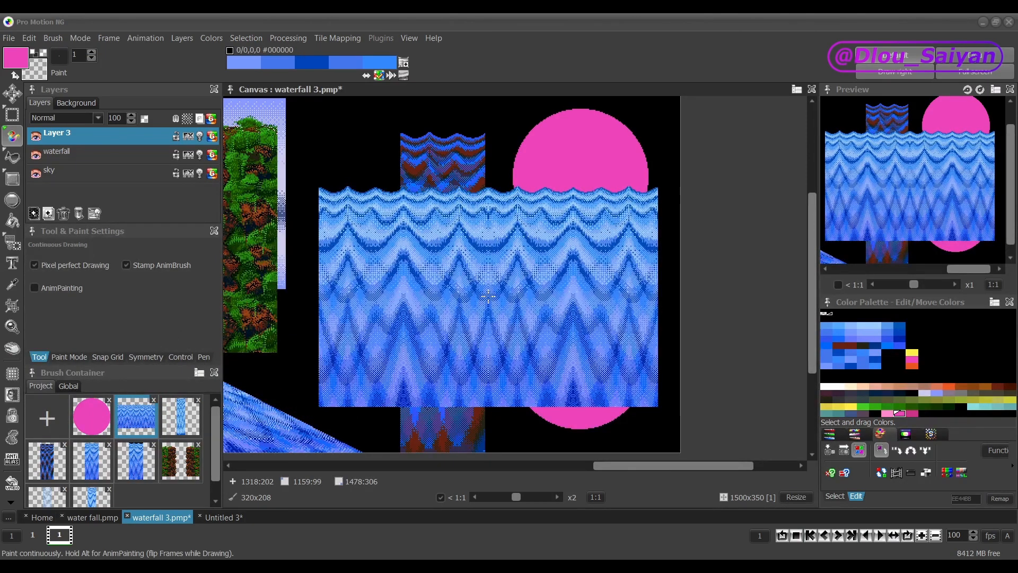
key(z)
key(z)
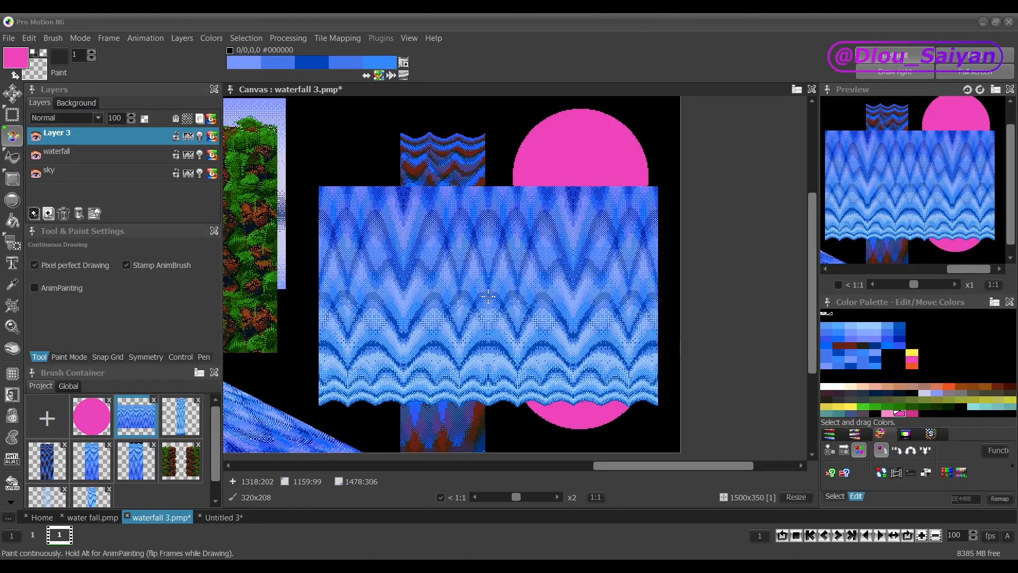
click(21, 221)
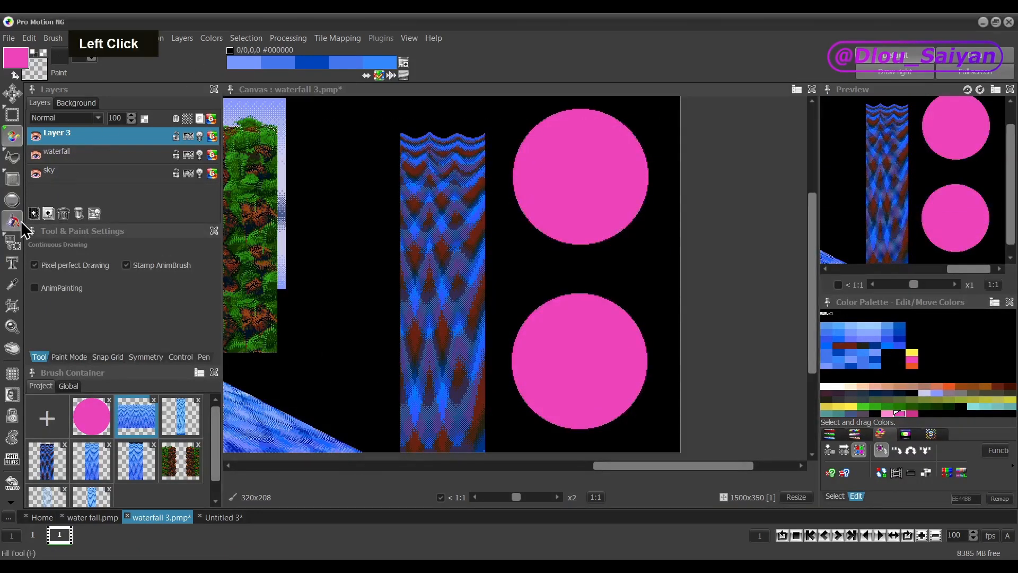
click(149, 270)
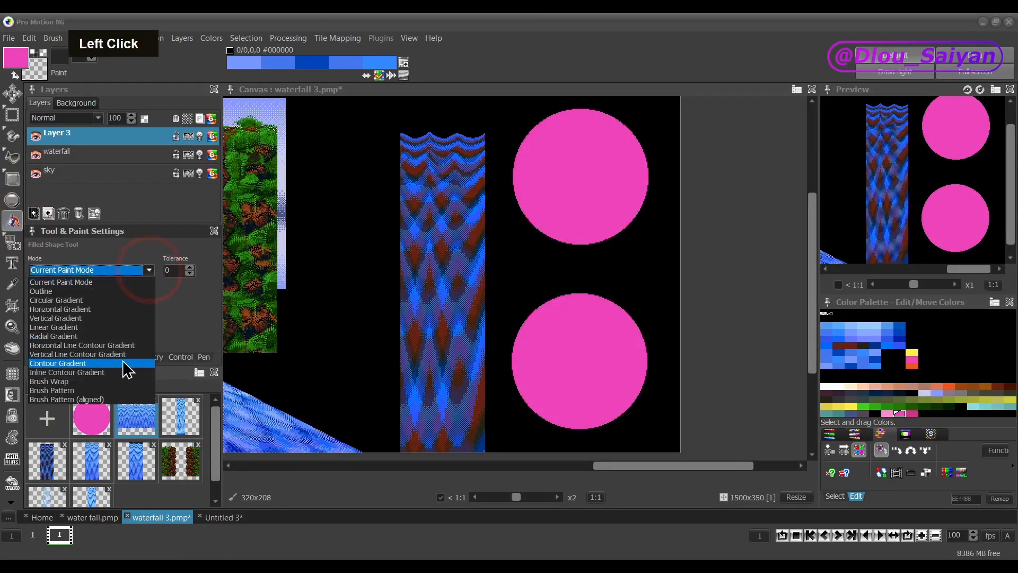
click(64, 381)
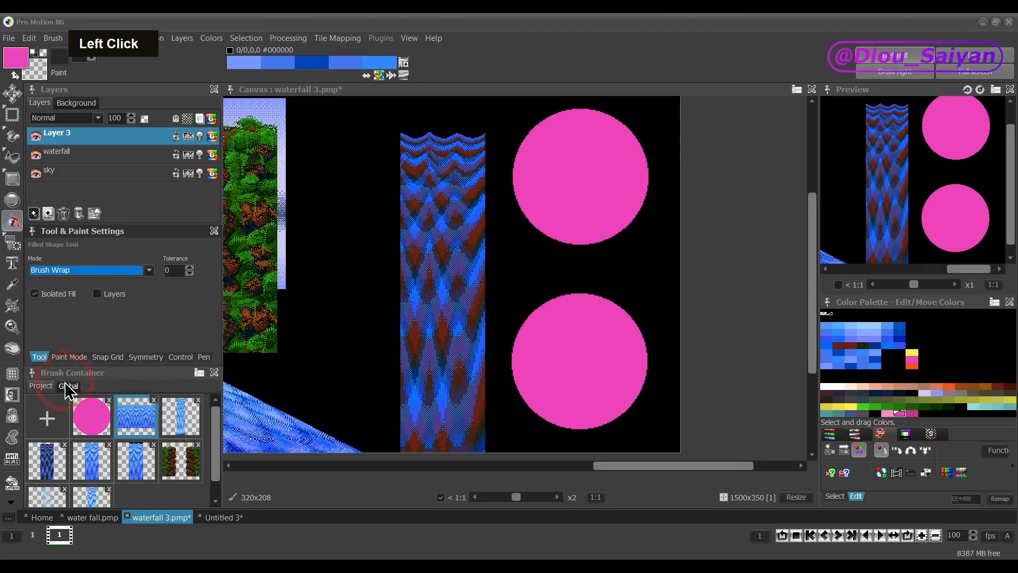
click(581, 169)
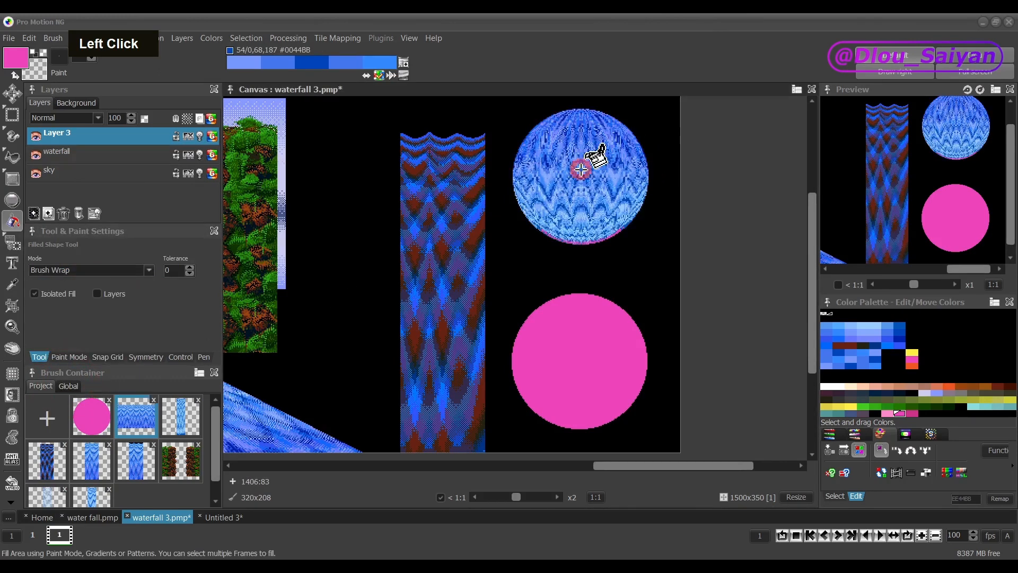
click(390, 74)
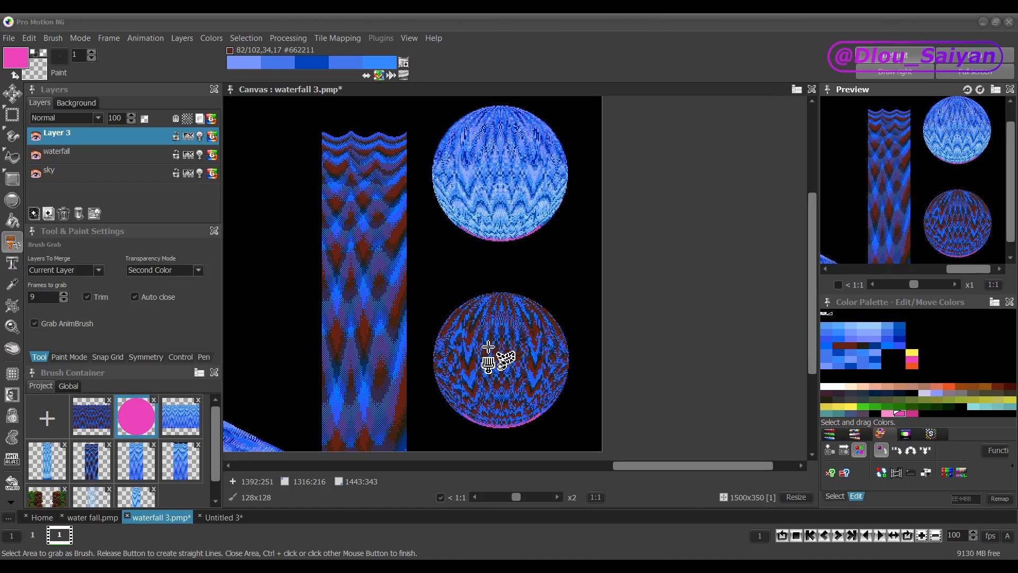
- Cut the lower brown-and-blue sphere out as a brush and stamp it back aligned to the grid beside the waterfall strip
key(b)
key(b)
key(b)
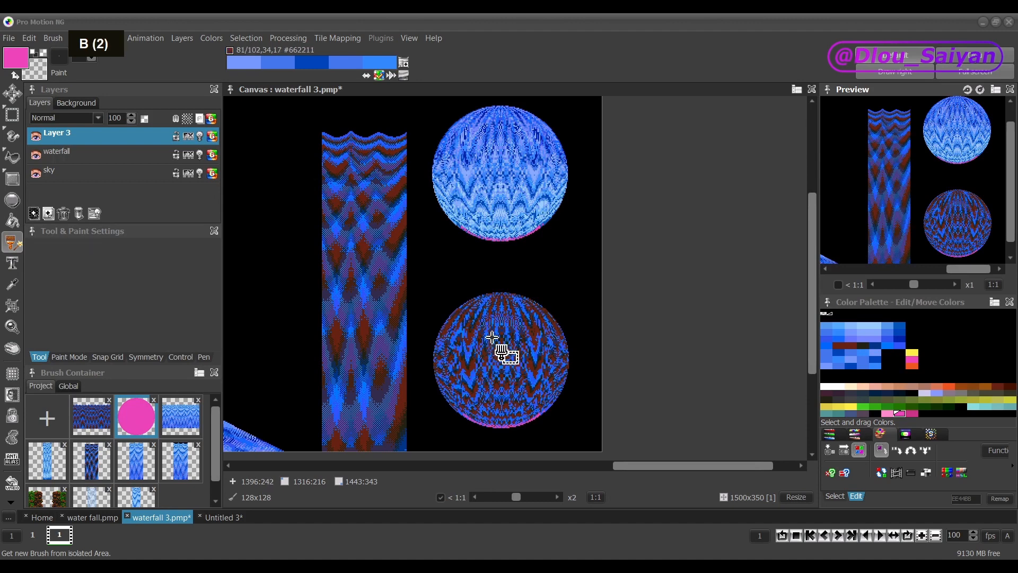
key(b)
key(b)
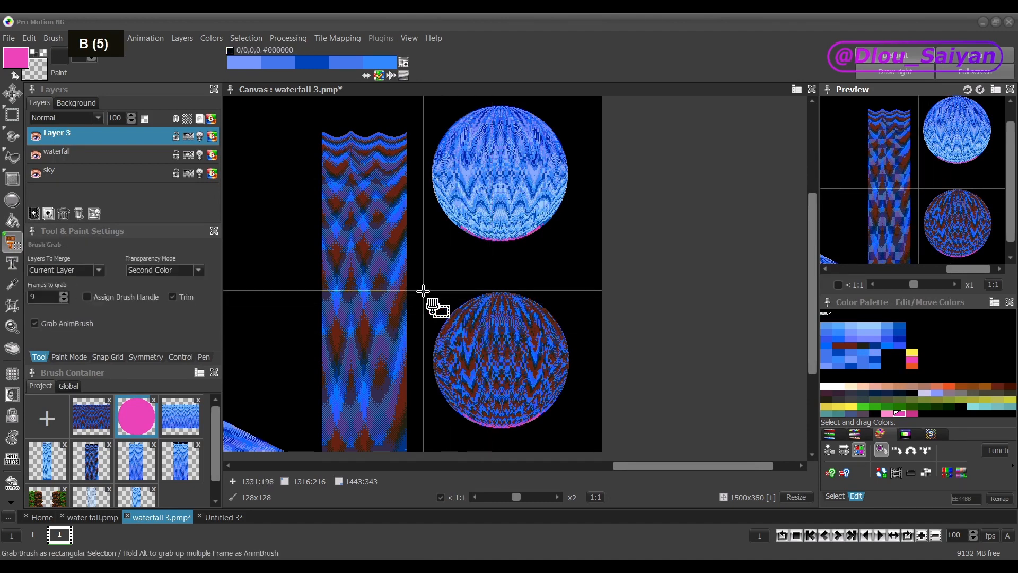
key(b)
key(b)
key(b)
mouse_move(422, 282)
mouse_down()
mouse_move(568, 416)
mouse_move(575, 443)
mouse_up()
right_click(530, 373)
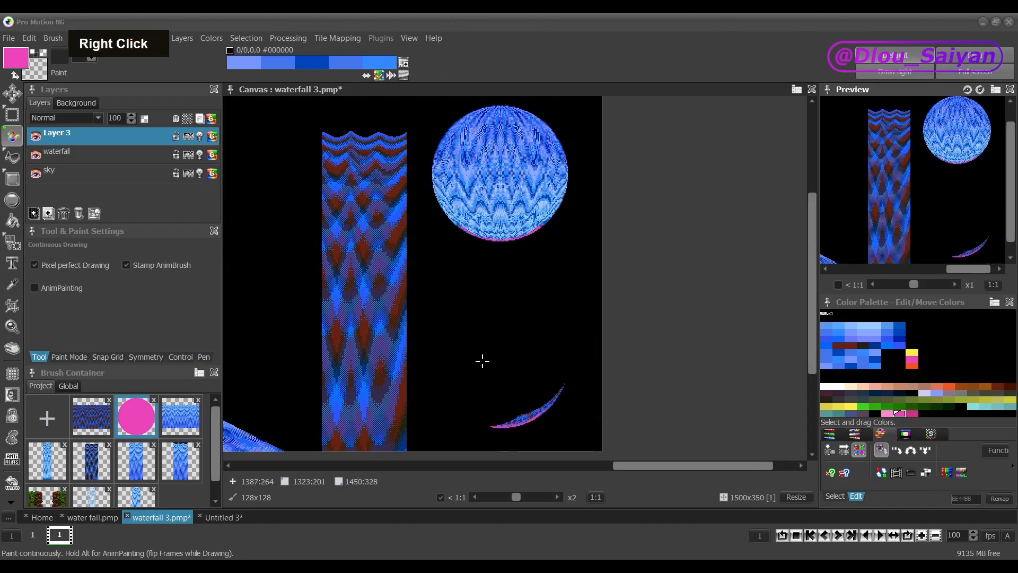
key(g)
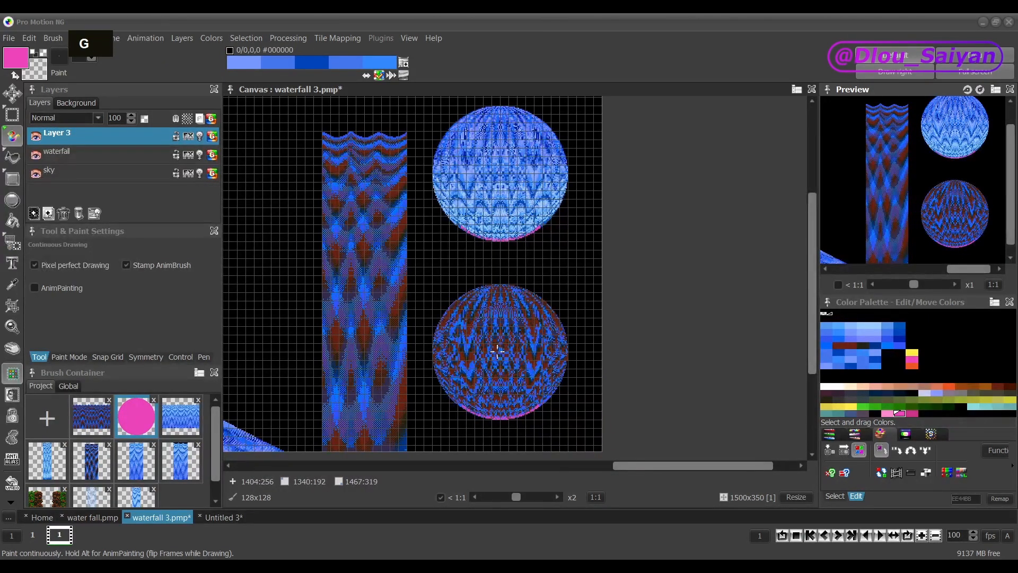
click(498, 349)
key(g)
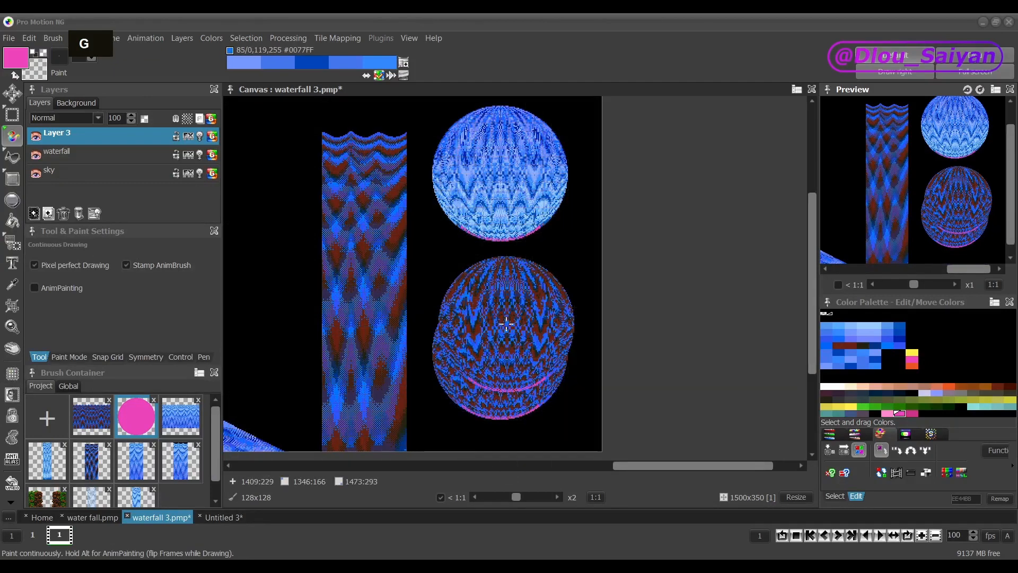
- Cut the upper blue sphere out as a brush and stamp it grid-aligned directly above the brown-and-blue sphere
key(b)
mouse_move(443, 107)
mouse_down()
mouse_move(550, 216)
mouse_move(581, 268)
mouse_up()
right_click(506, 166)
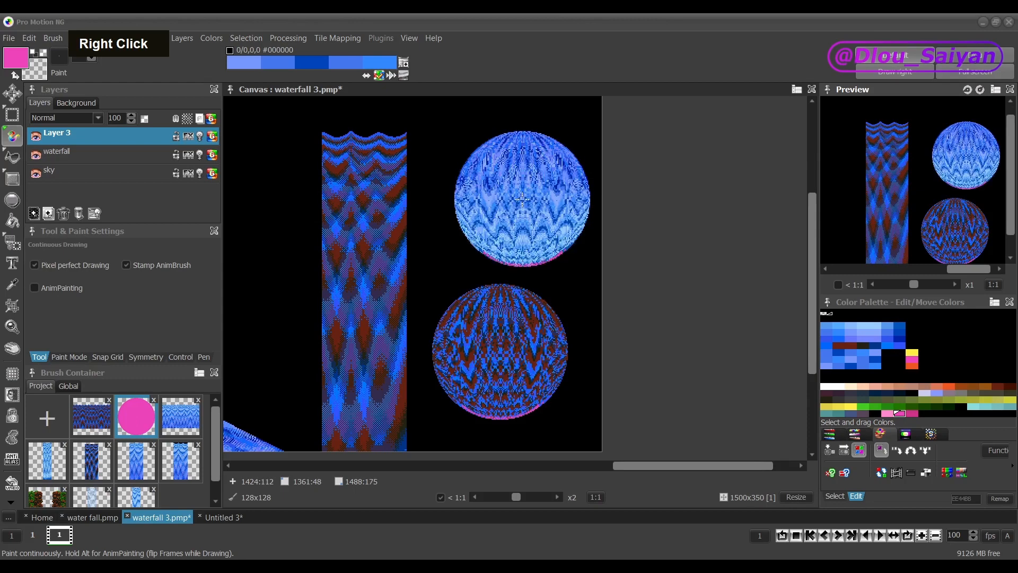
key(g)
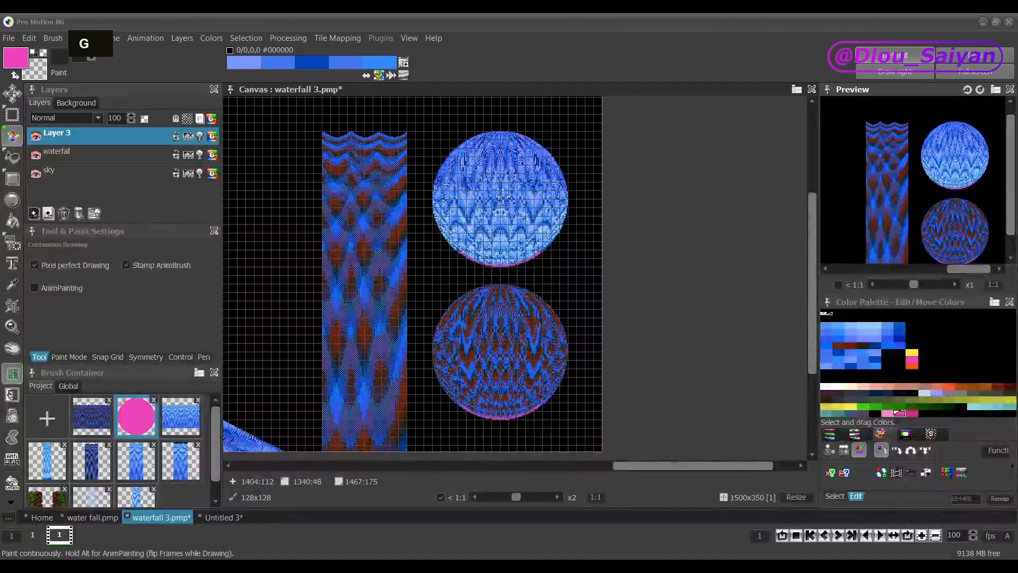
click(502, 189)
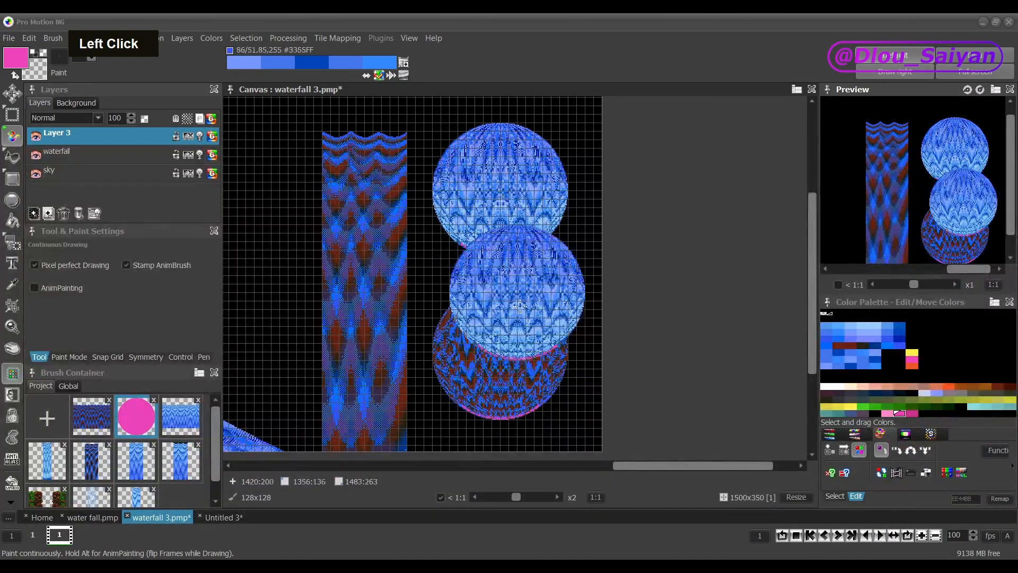
- Widen the canvas to 1700 px and stamp the stored pink circle on the grid beside the blue sphere
click(141, 420)
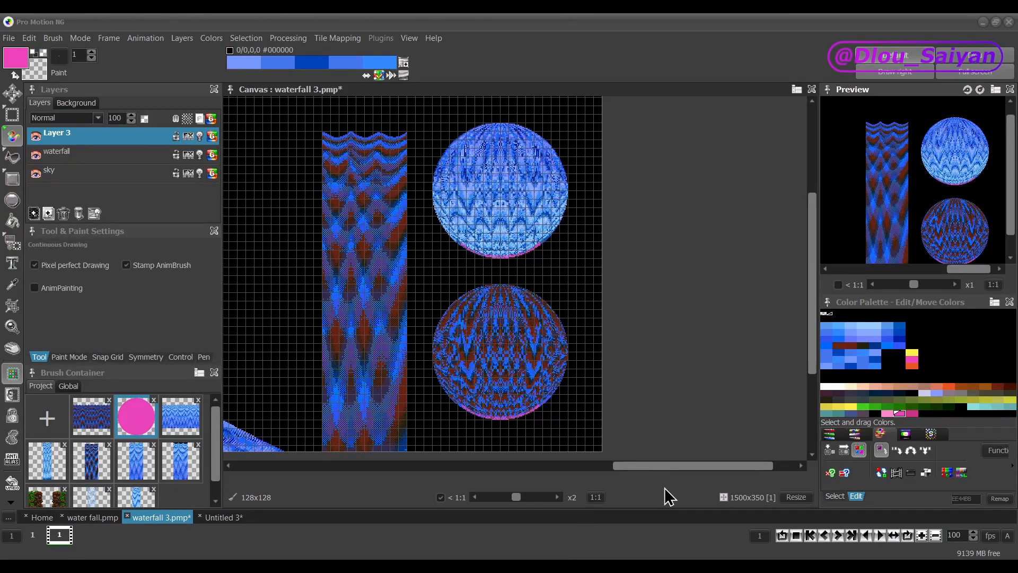
click(795, 498)
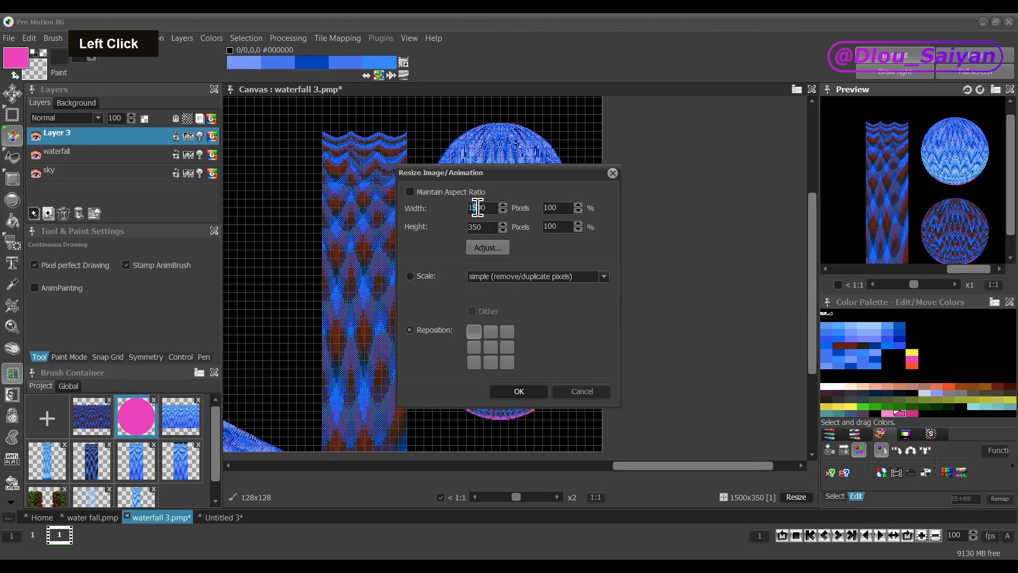
text(7)
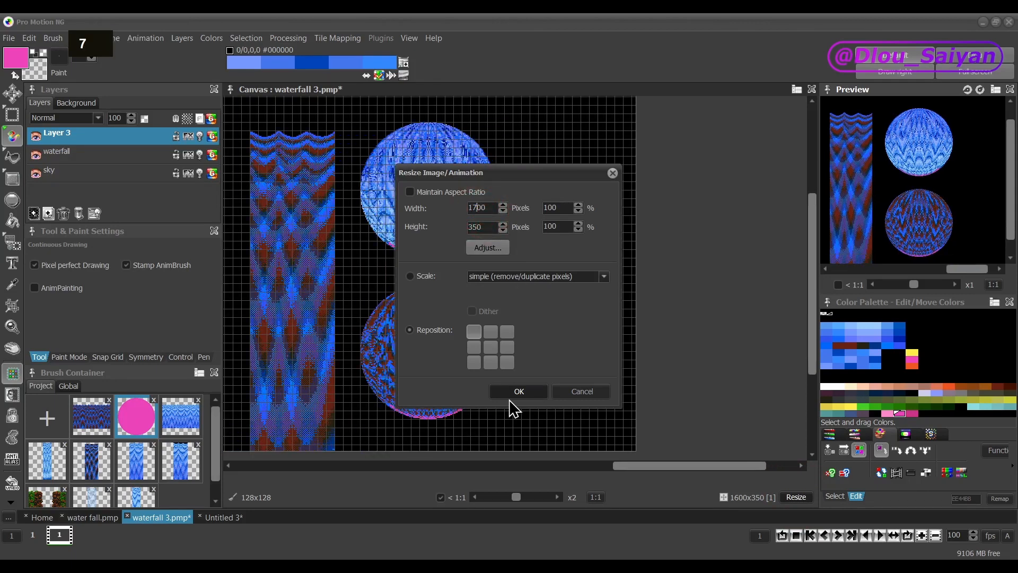
click(517, 391)
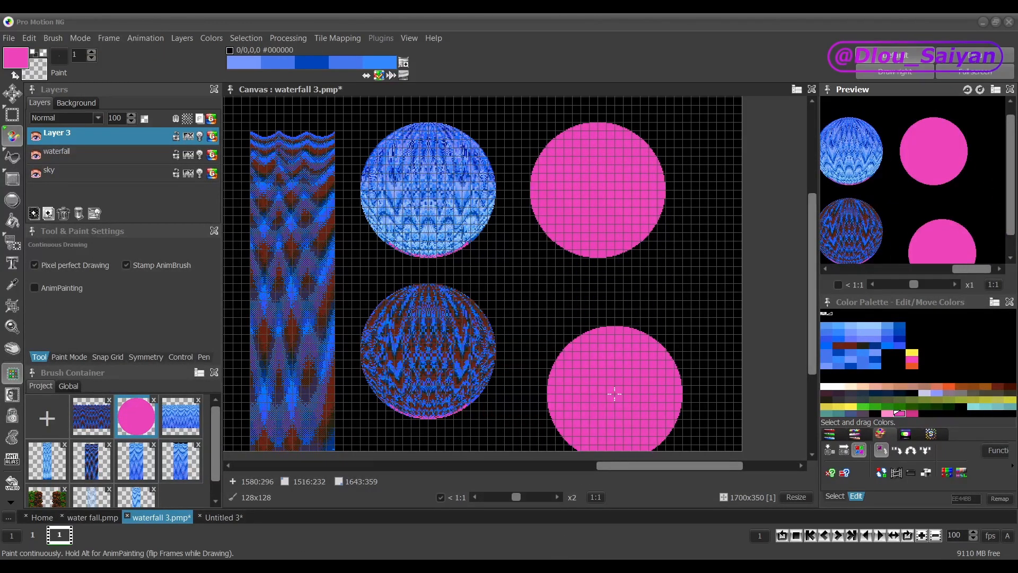
drag(652, 465, 638, 466)
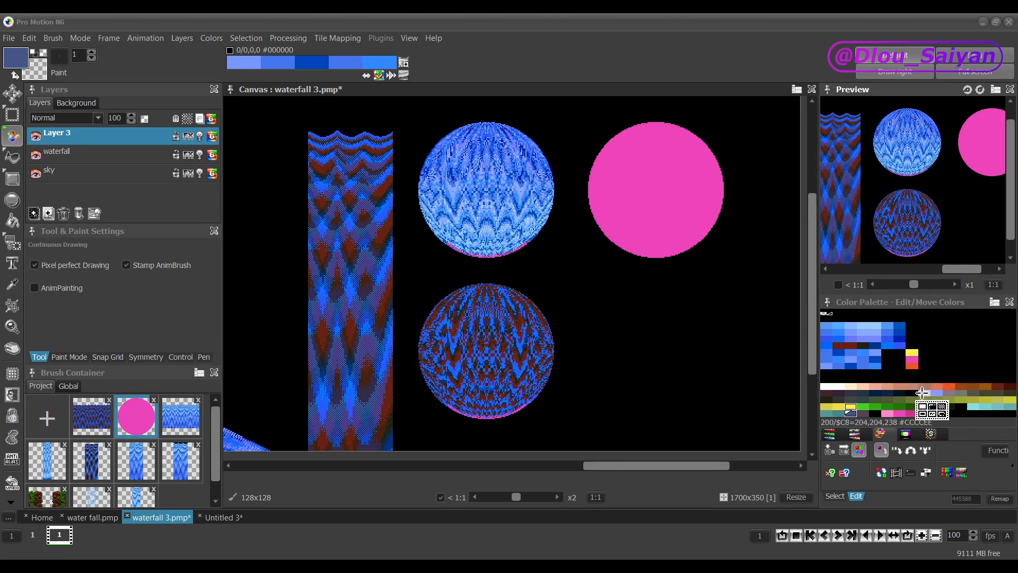
- Define a two-colour gradient from yellow FFEE44 to slate blue
click(848, 406)
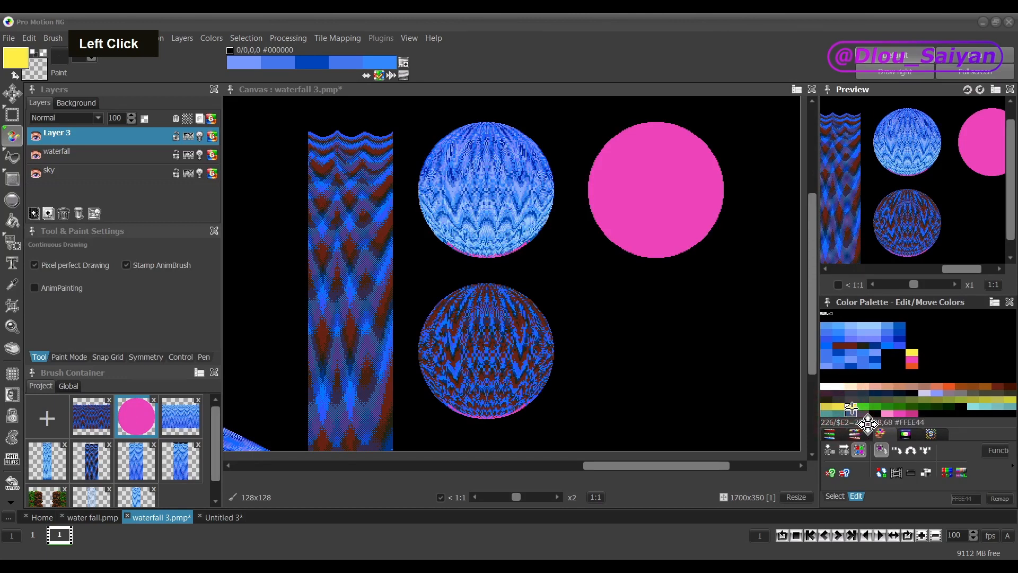
key(q)
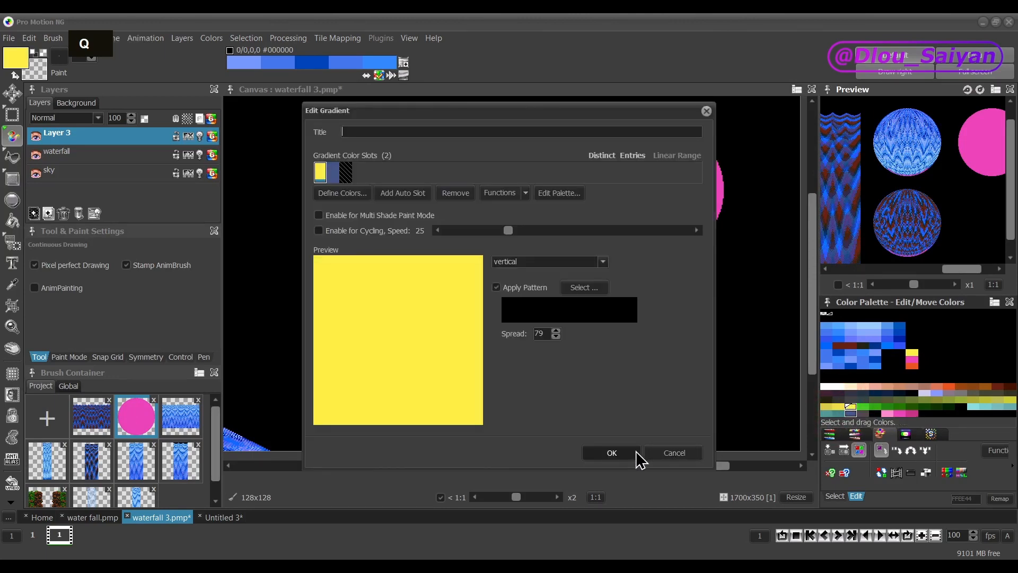
click(612, 453)
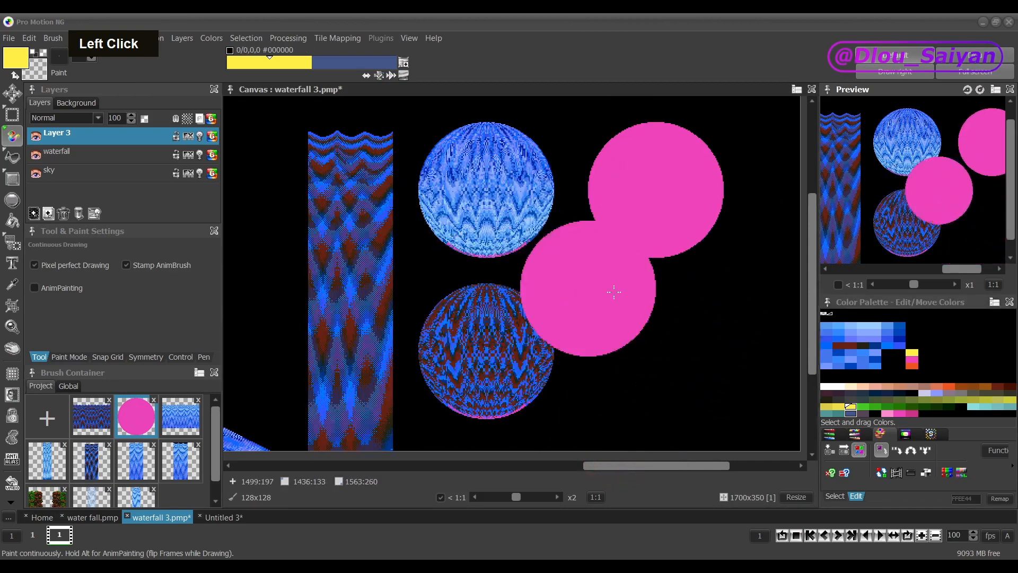
- Set the Fill tool to Contour Gradient with the ordered dither (Bayer 8x8) pattern
key(f)
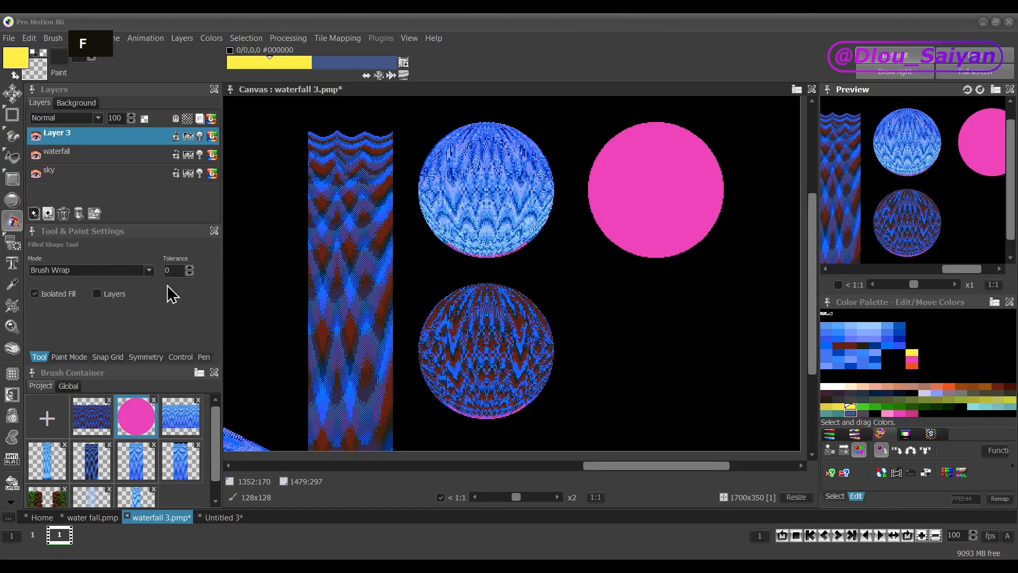
click(149, 271)
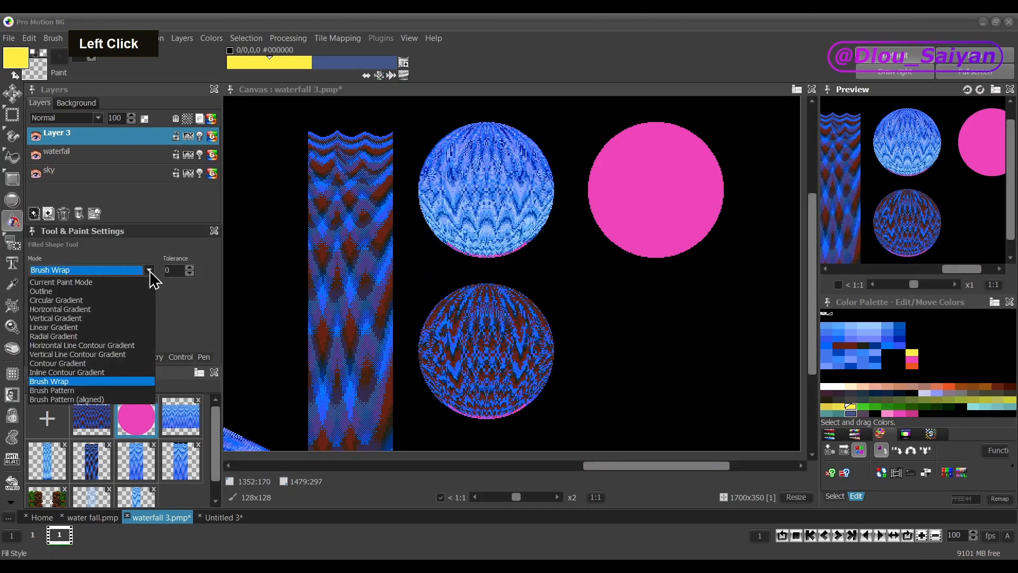
click(109, 364)
click(125, 302)
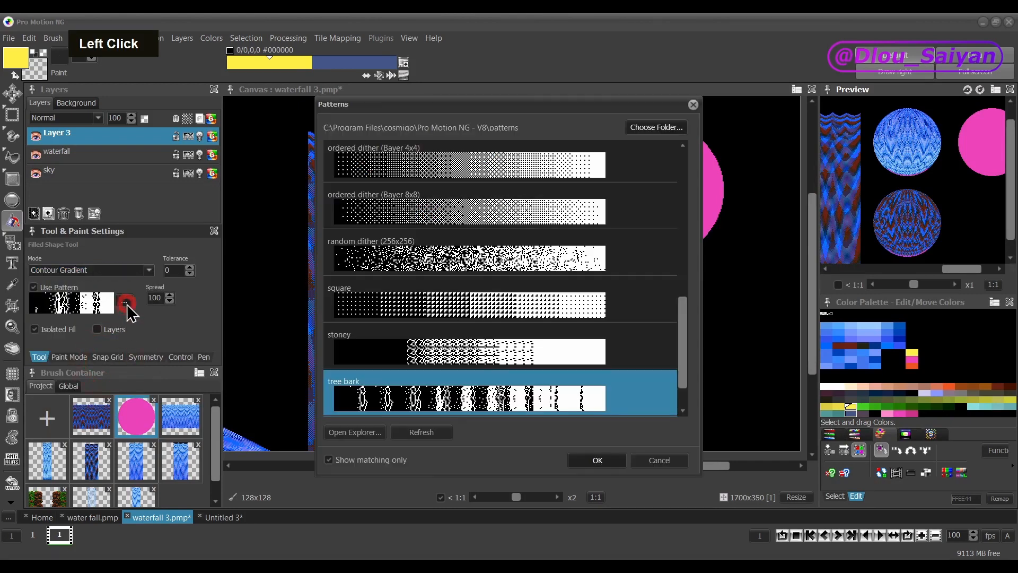
drag(684, 369, 688, 341)
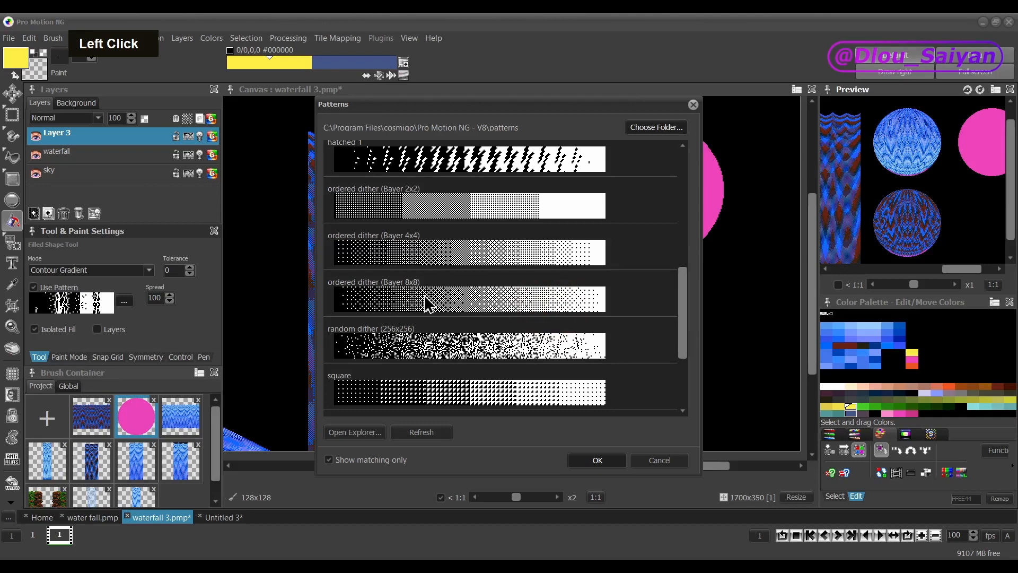
click(438, 310)
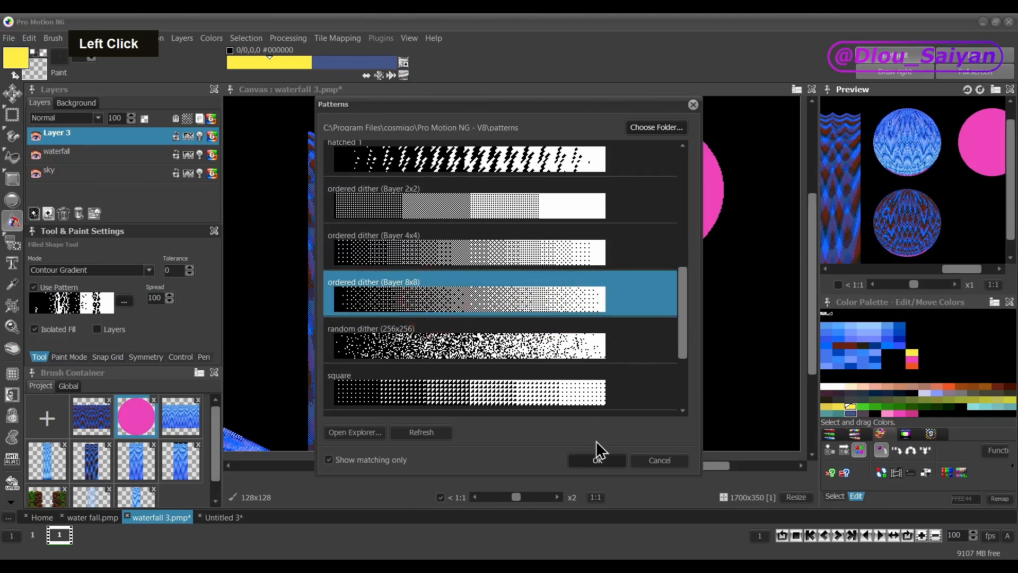
click(593, 460)
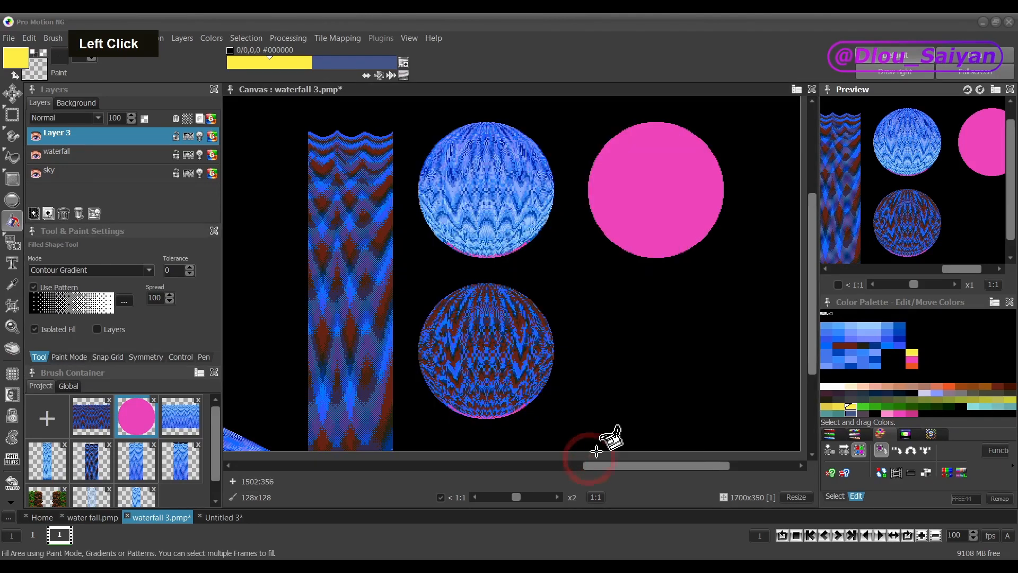
- Fill the pink circle with the dithered yellow-to-blue contour gradient, snapping its bright centre to the grid at the circle's middle
click(656, 191)
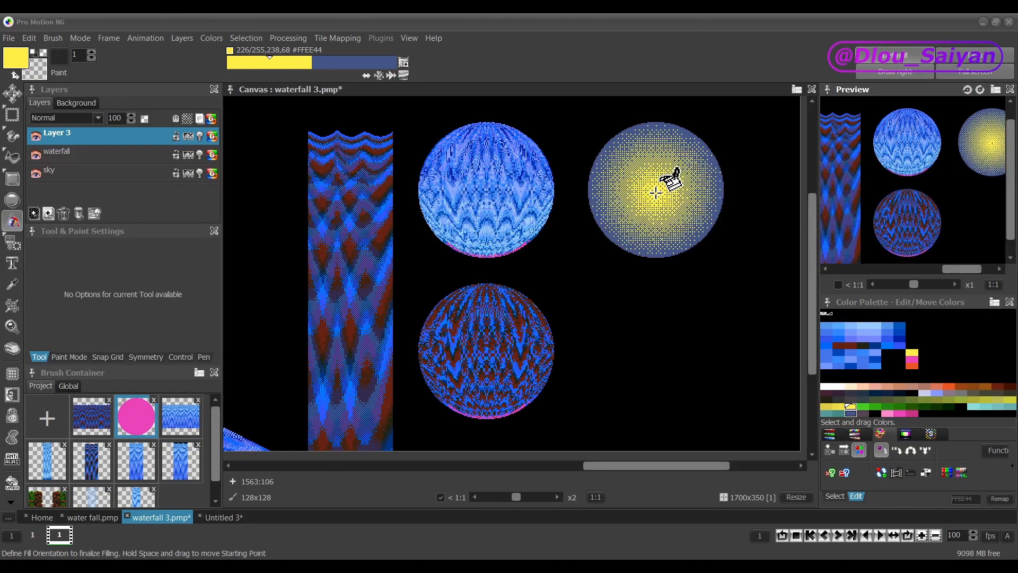
key(g)
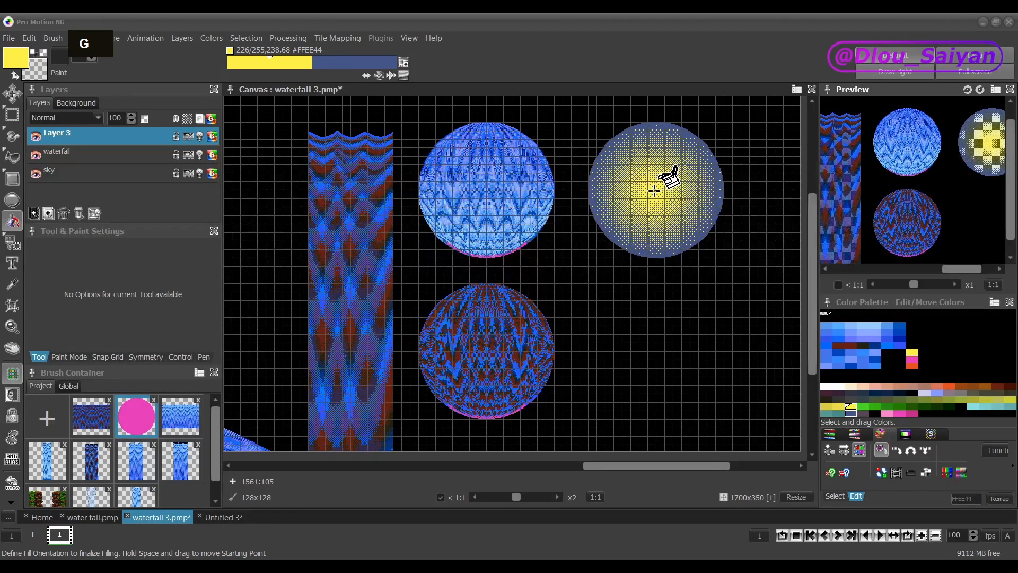
click(655, 188)
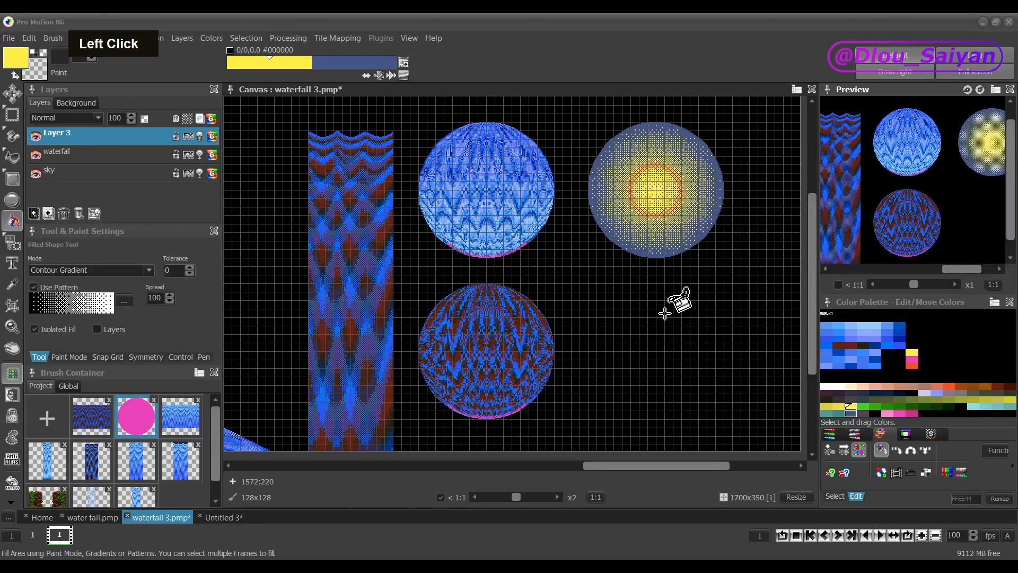
key(g)
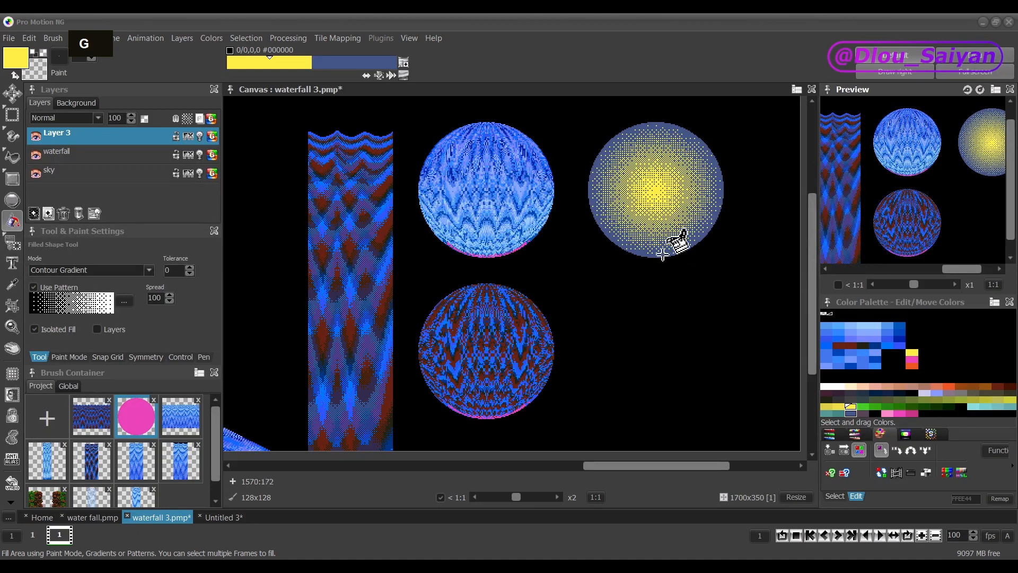
- Select the yellow pixels of the dithered gradient circle with the Magic Wand and delete them, leaving only the slate-blue dither
key(m)
key(m)
key(m)
key(m)
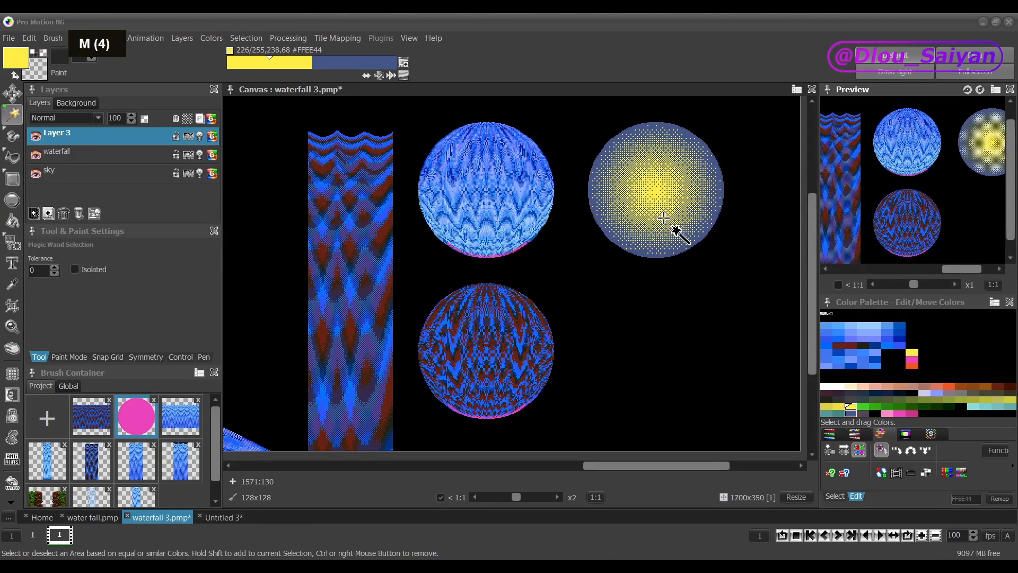
click(653, 191)
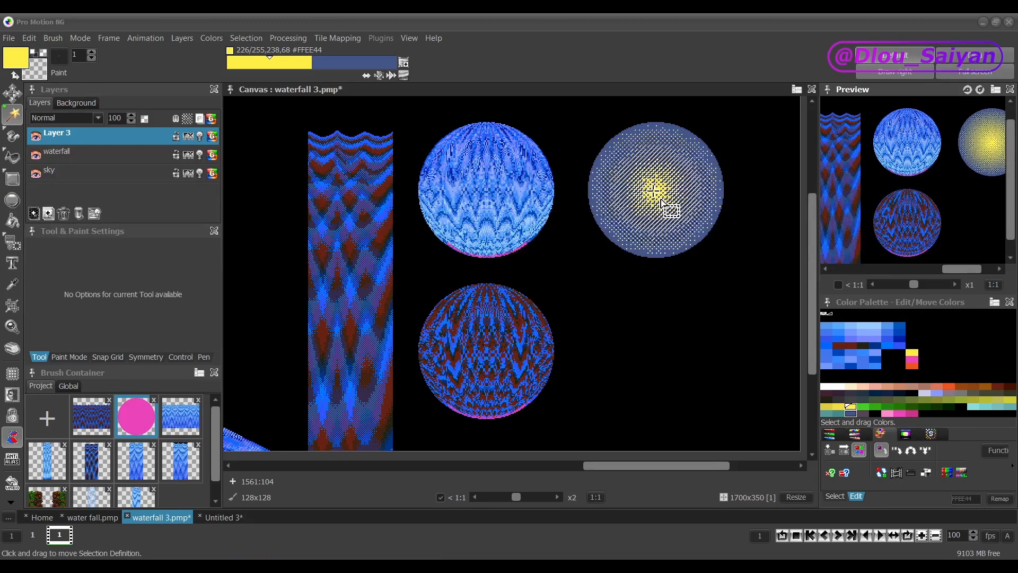
key(Delete)
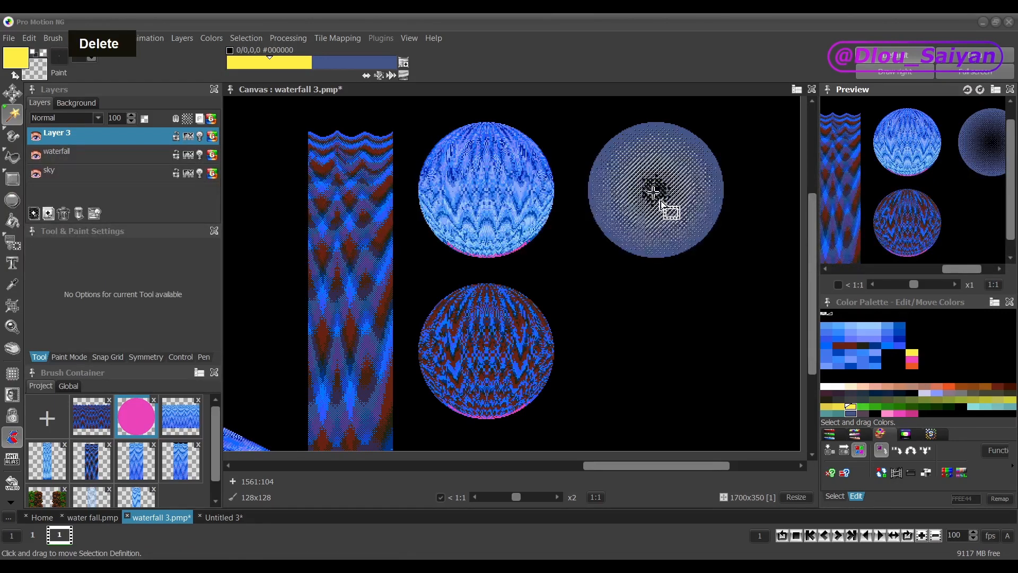
- Grab the remaining dithered slate-blue circle as a brush
scroll(620, 223, up, 3)
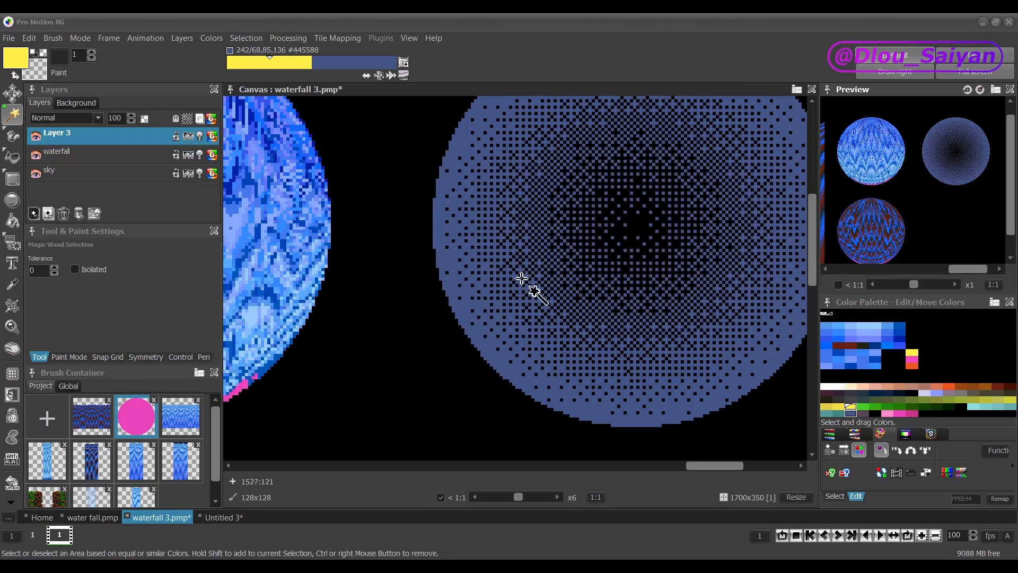
scroll(647, 287, down, 3)
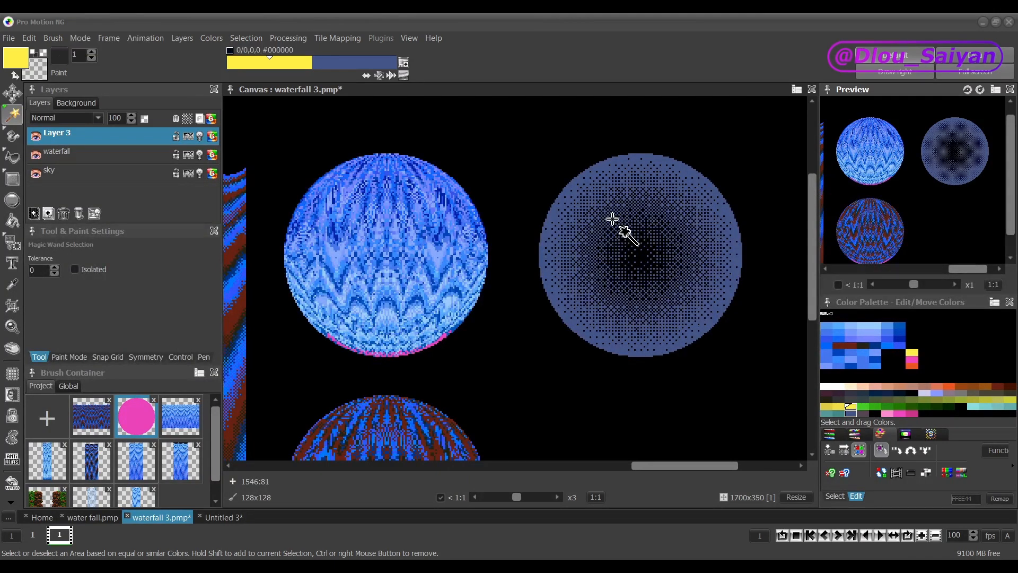
key(b)
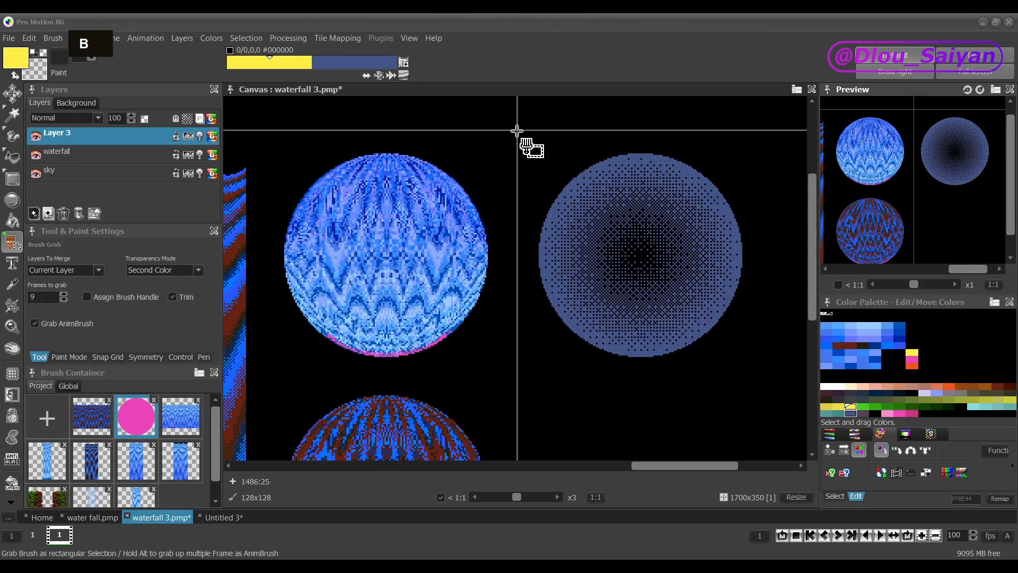
mouse_move(517, 131)
mouse_down()
mouse_move(749, 336)
mouse_move(763, 386)
mouse_up()
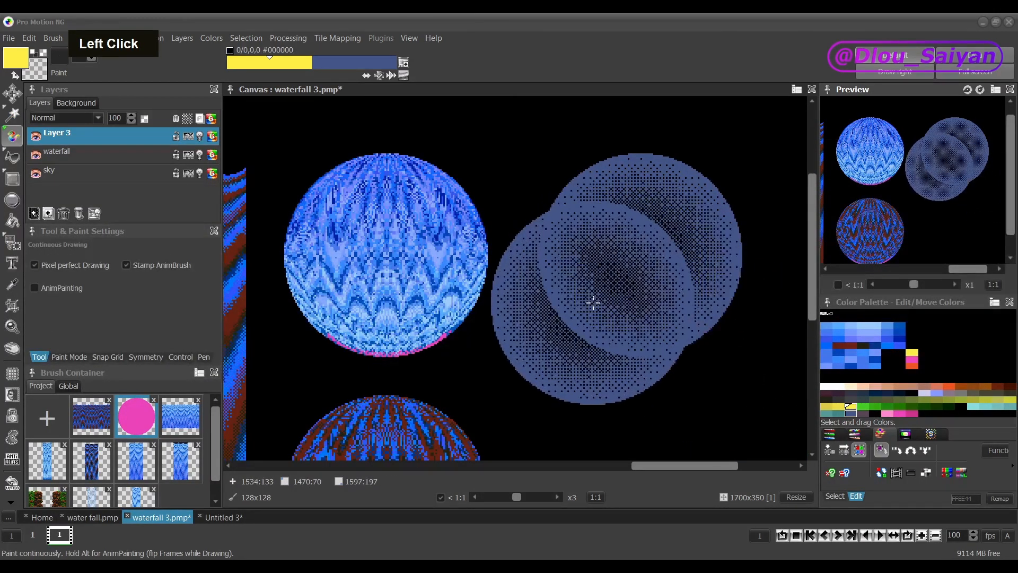
- Show the grid and erase once over the centre of each water sphere with the dithered circle brush to fade its edges
key(g)
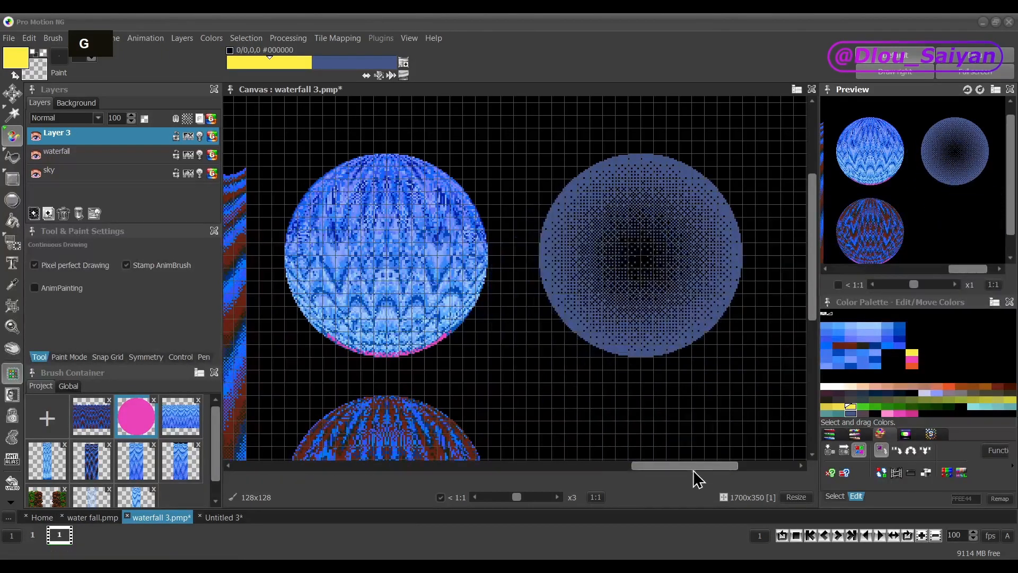
mouse_move(693, 467)
mouse_down()
mouse_move(658, 470)
mouse_move(677, 468)
mouse_up()
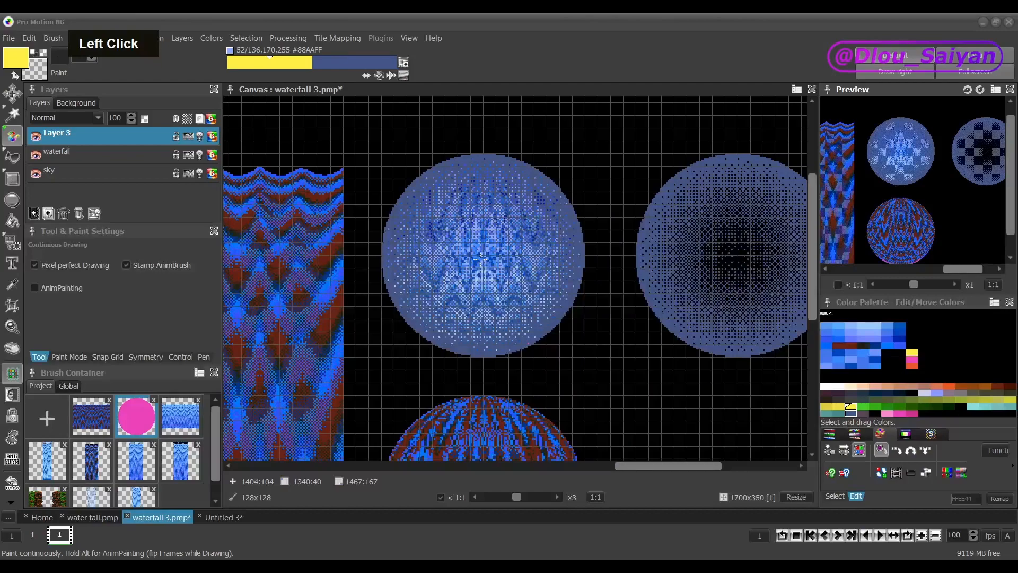
right_click(483, 256)
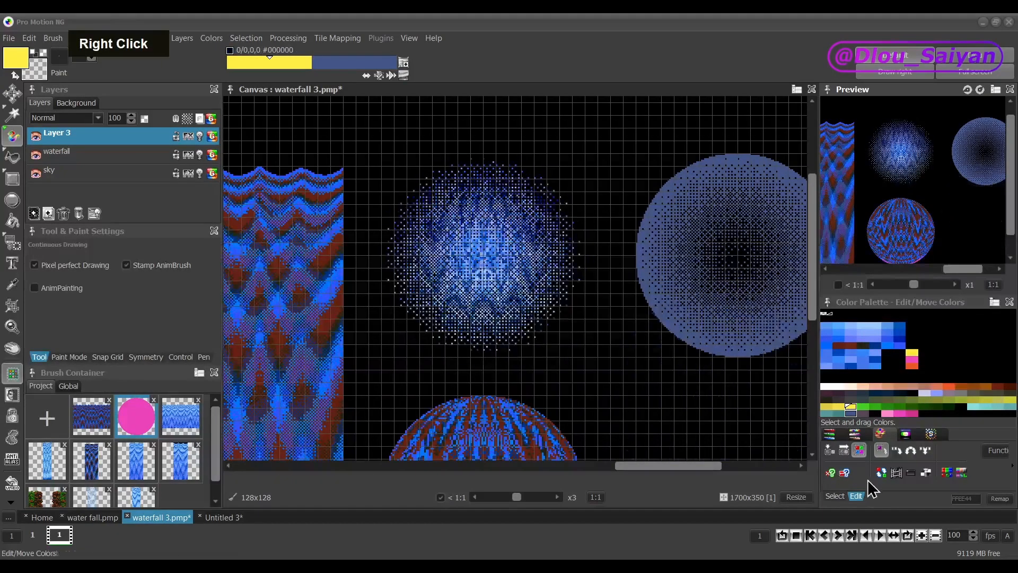
drag(814, 293, 813, 363)
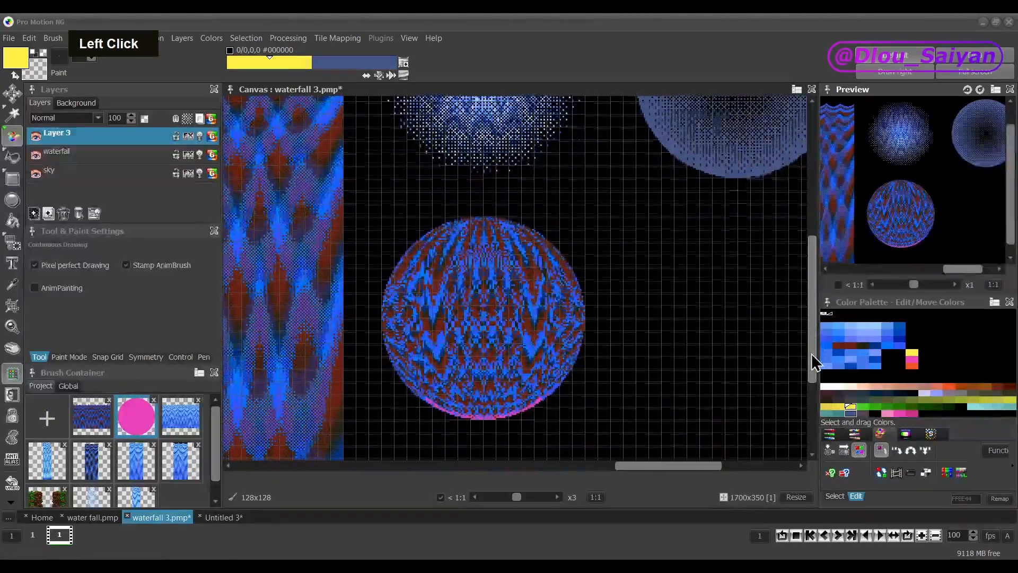
right_click(483, 318)
- Play the colour cycling to check how the two faded water spheres animate
scroll(697, 344, down, 1)
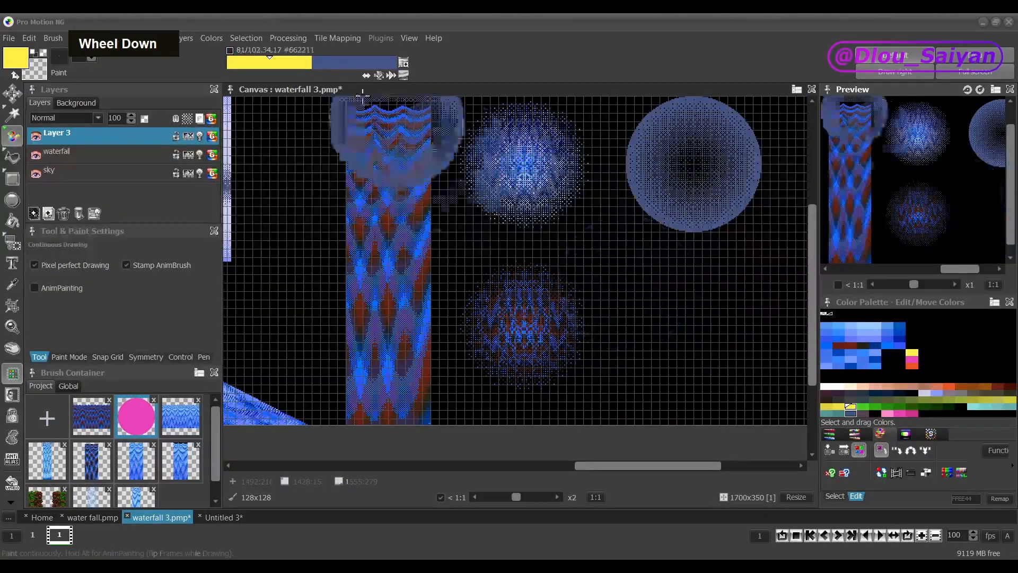
click(391, 76)
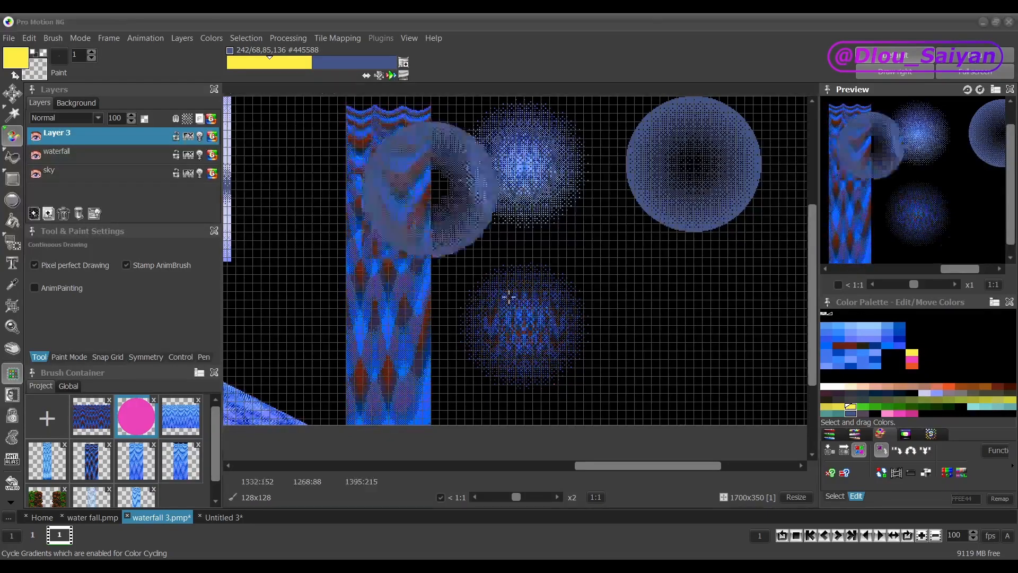
key(space)
- Grab the upper faded blue sphere from Layer 3 as a brush
drag(684, 466, 662, 466)
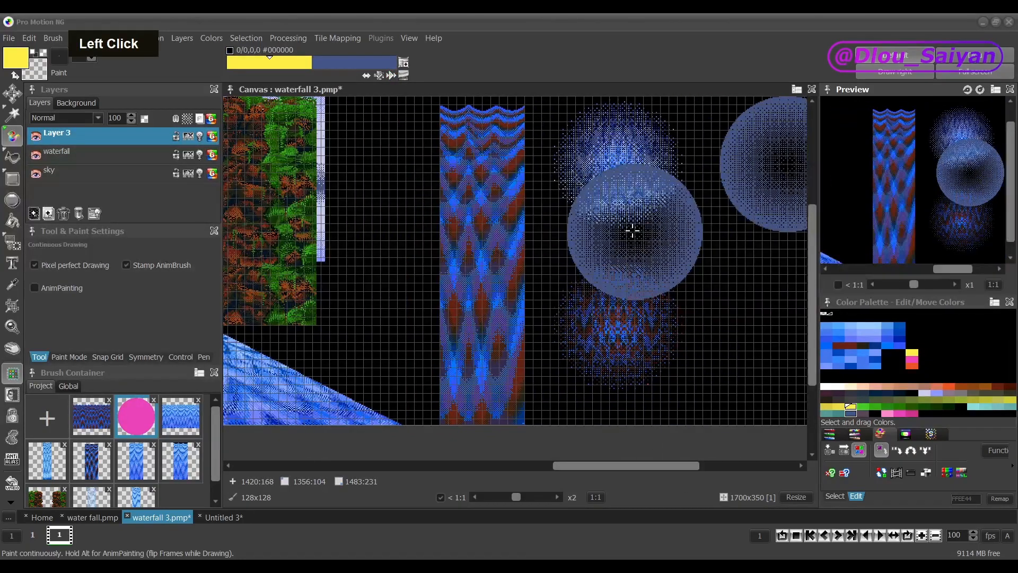
key(b)
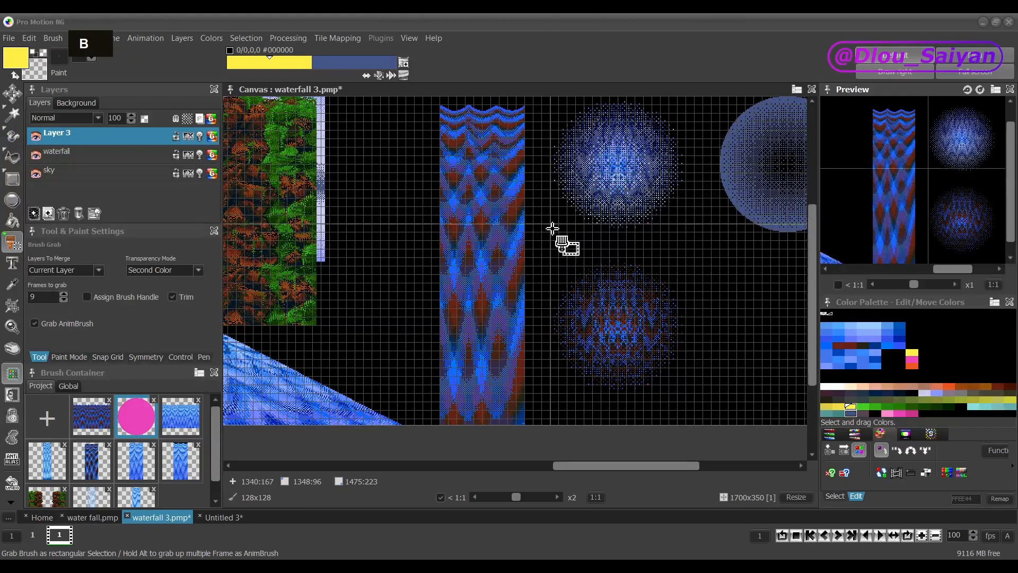
mouse_move(544, 232)
mouse_down()
mouse_move(711, 109)
mouse_move(715, 132)
mouse_move(701, 113)
mouse_up()
- Add a new layer and stamp the faded blue sphere as foam at the foot of the central waterfall, snapped to the grid
drag(653, 474, 568, 468)
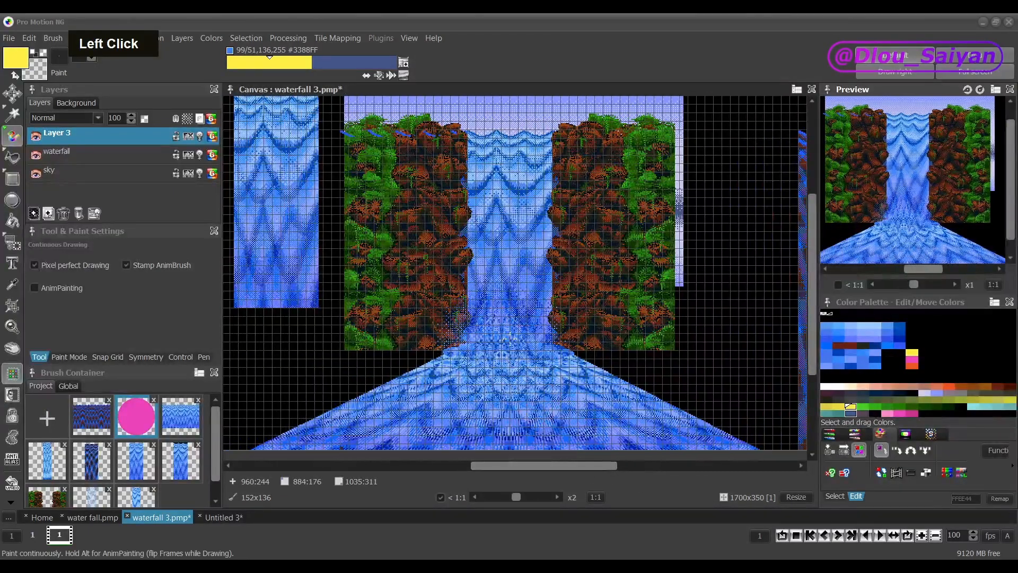
scroll(511, 320, up, 1)
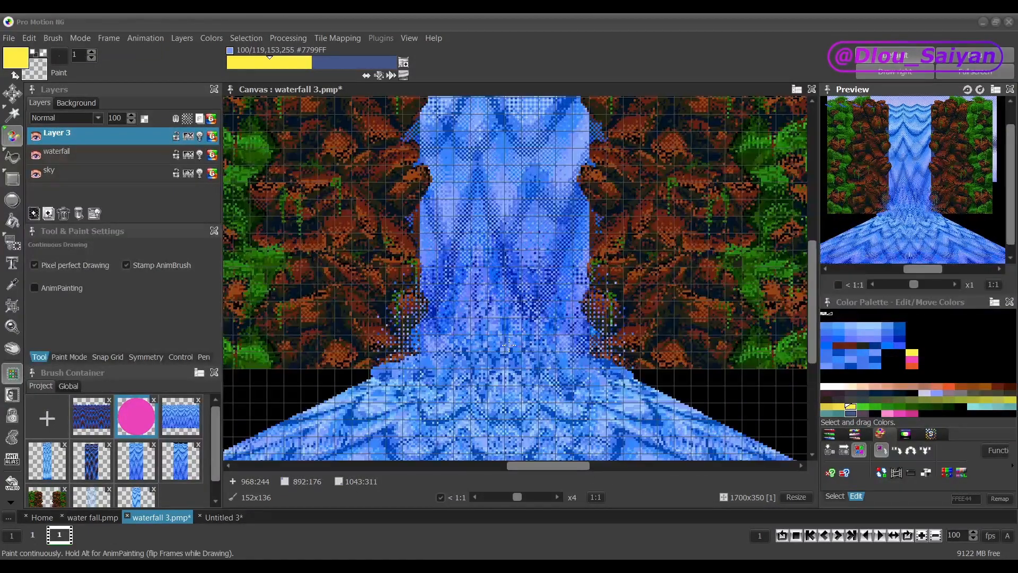
click(34, 213)
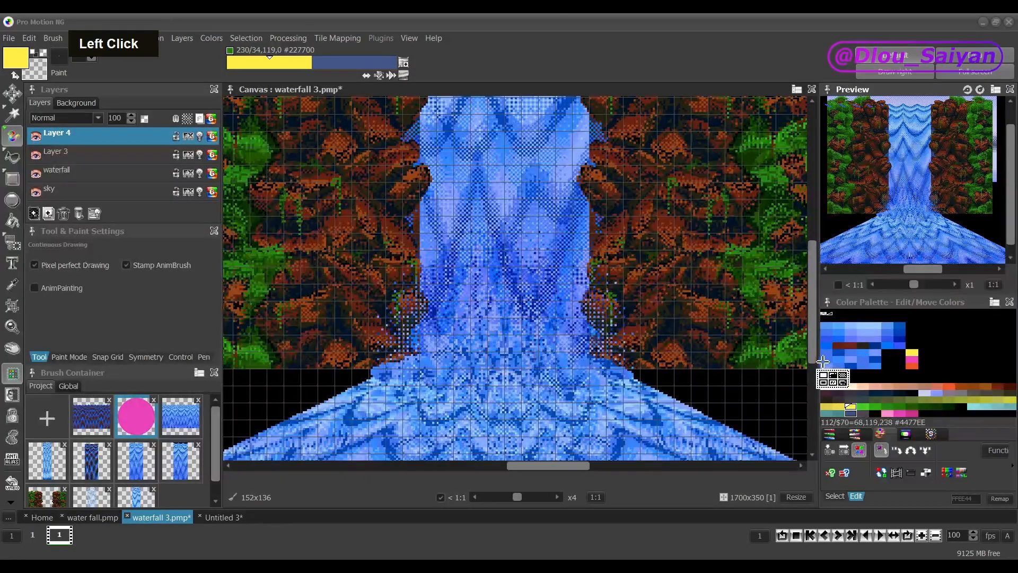
- Erase the foam spilling over the cliffs and below the rock line with filled rectangles in Current Paint Mode, including one of 208x88 px
click(12, 179)
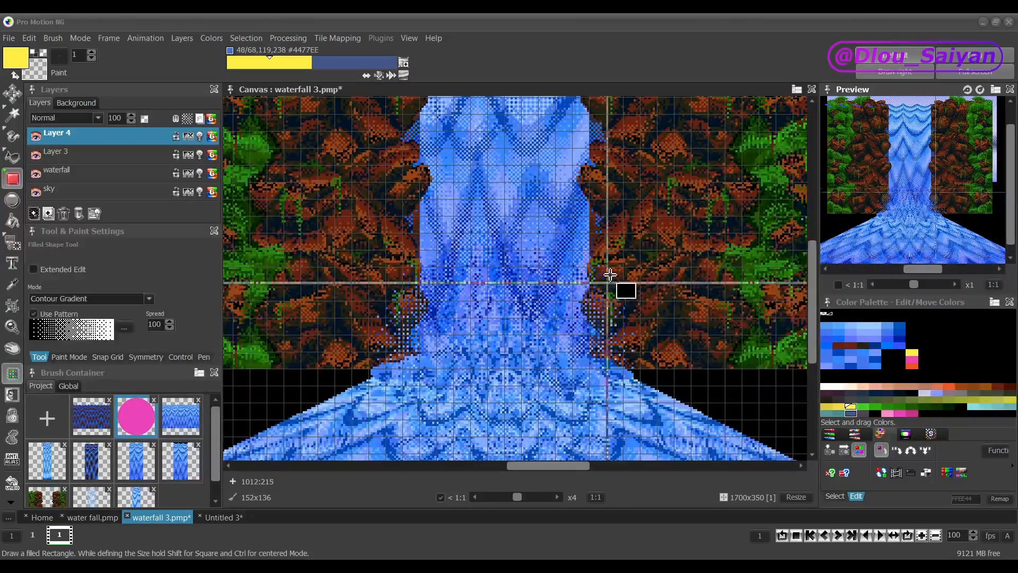
click(148, 300)
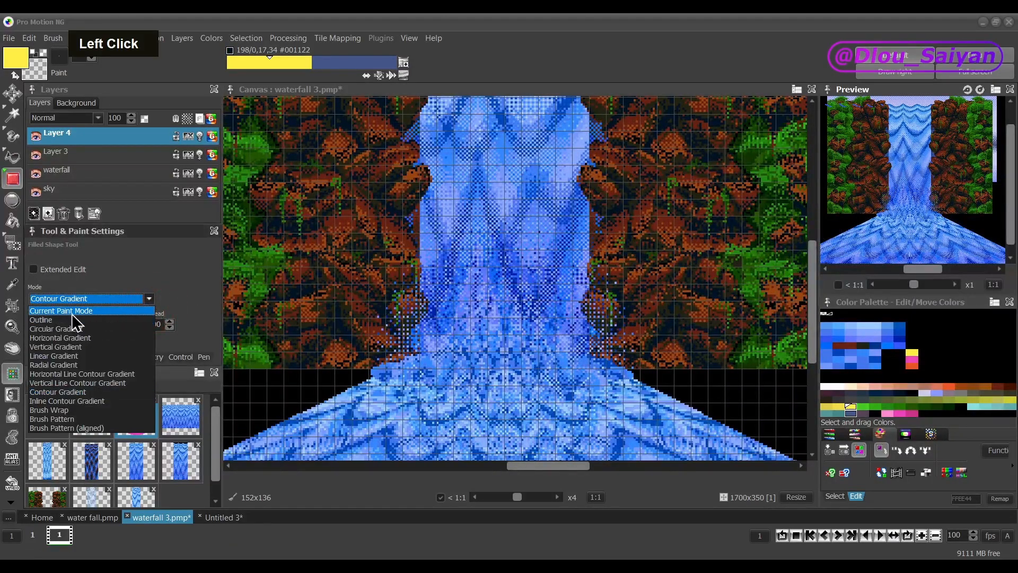
click(73, 312)
right_click(588, 202)
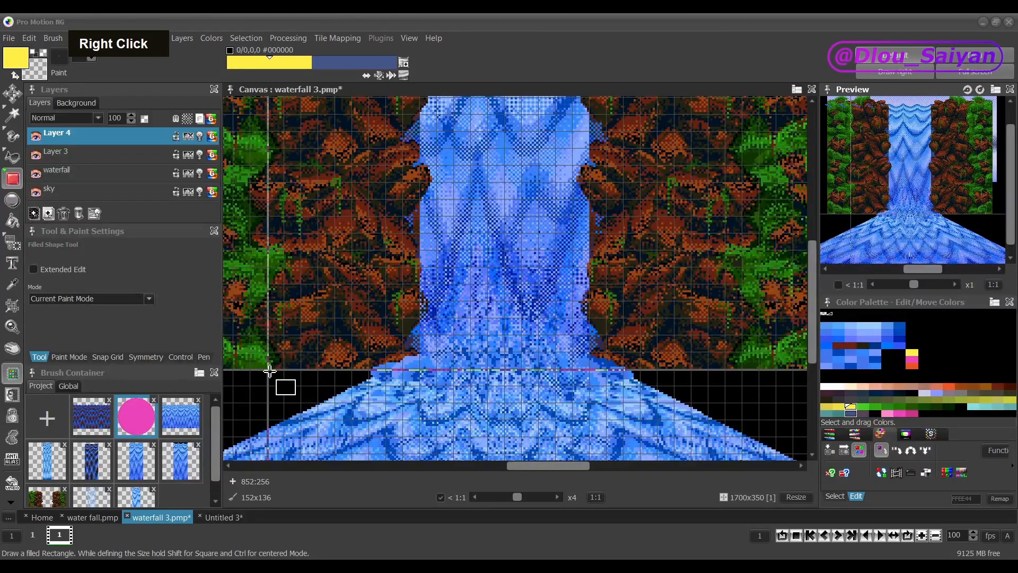
scroll(557, 451, down, 5)
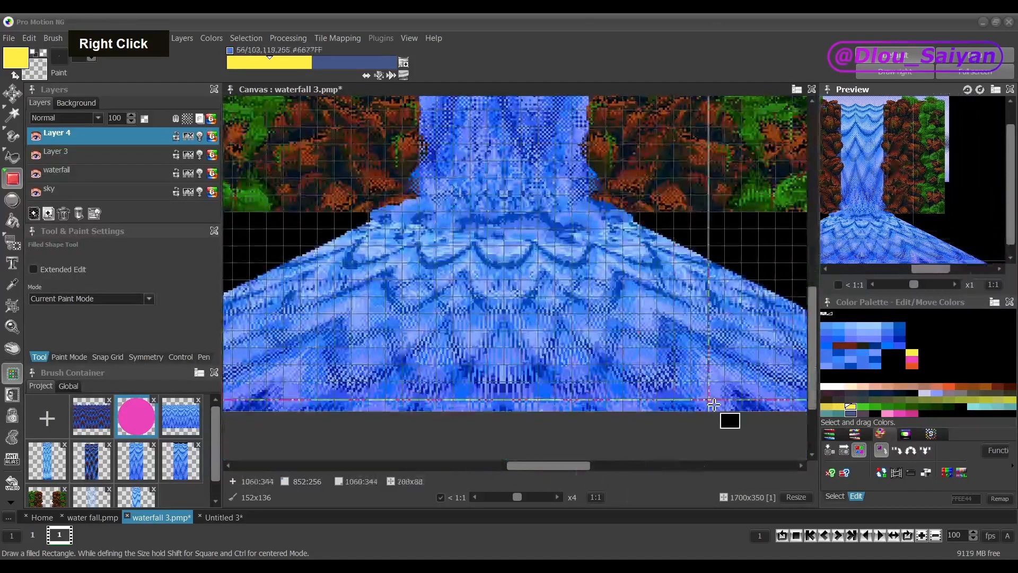
- Add another new layer, hide the grid and grab the lower faded red-and-blue sphere from Layer 3 as a brush
drag(812, 366, 806, 332)
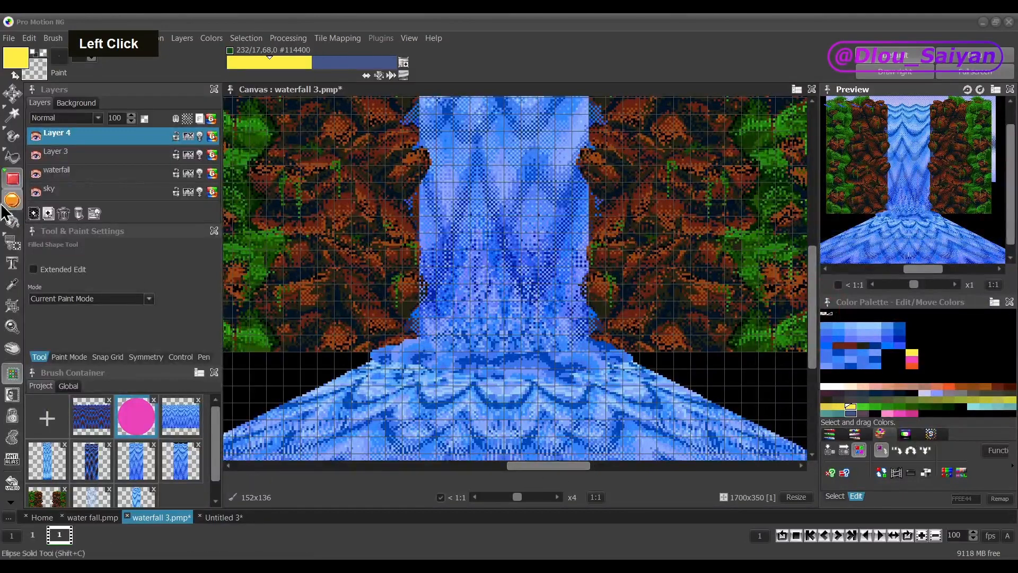
click(33, 213)
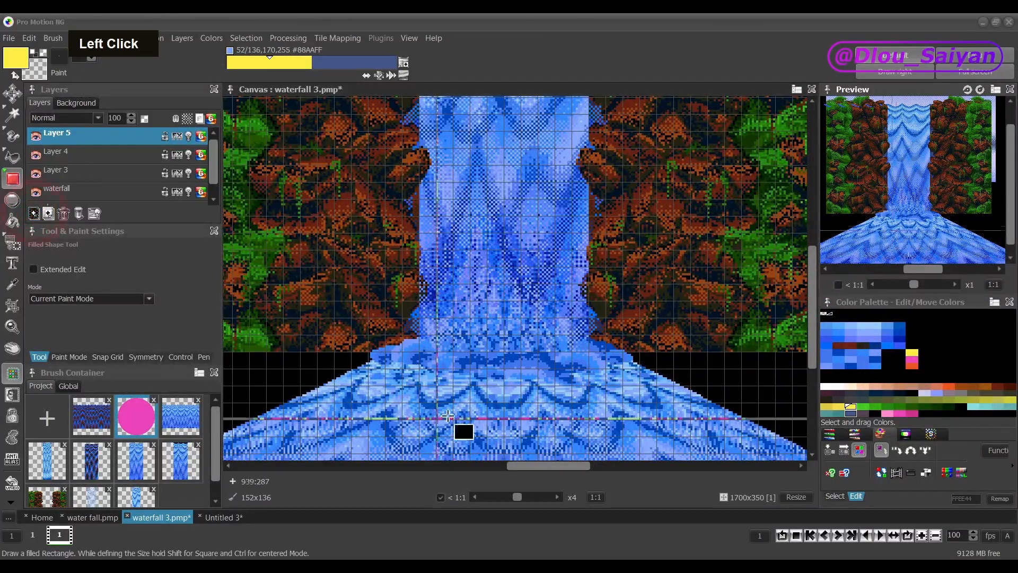
drag(527, 465, 646, 452)
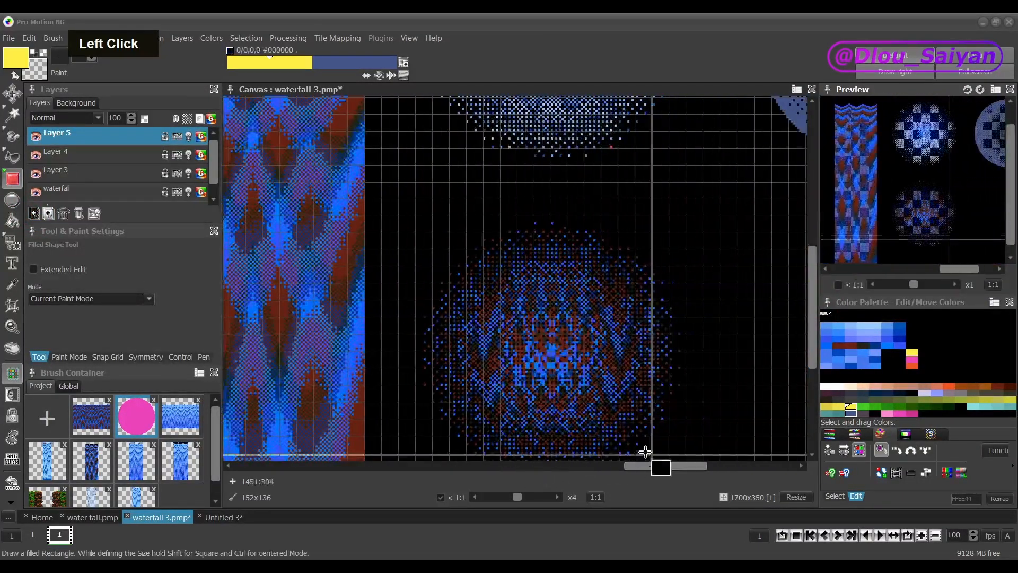
drag(815, 302, 817, 320)
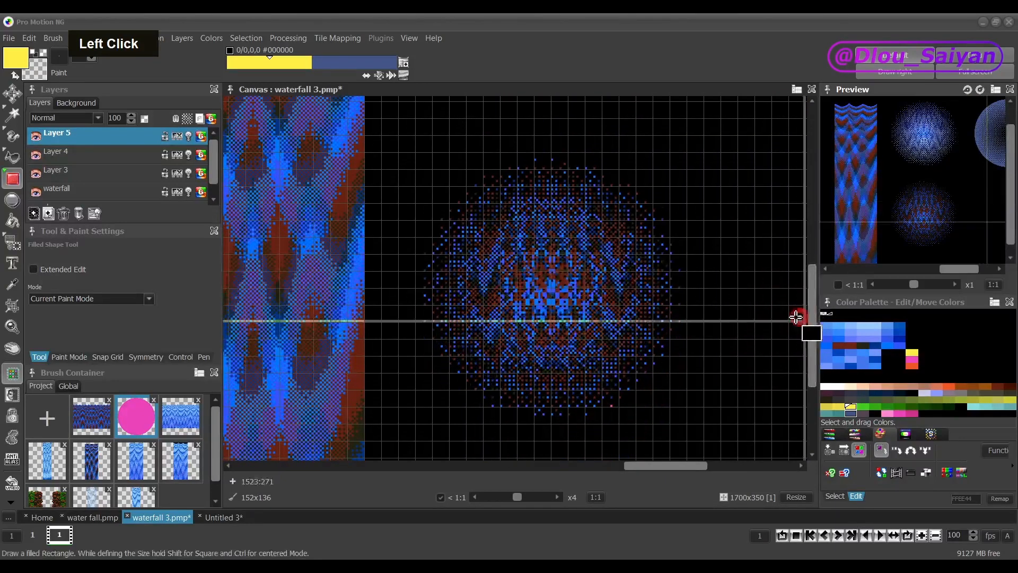
key(g)
click(56, 170)
key(b)
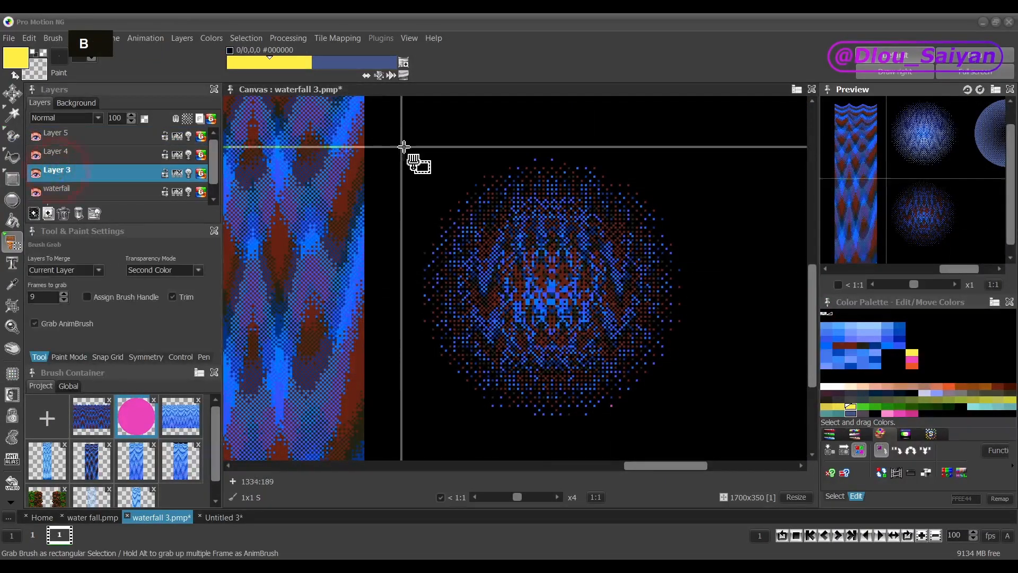
drag(379, 119, 727, 421)
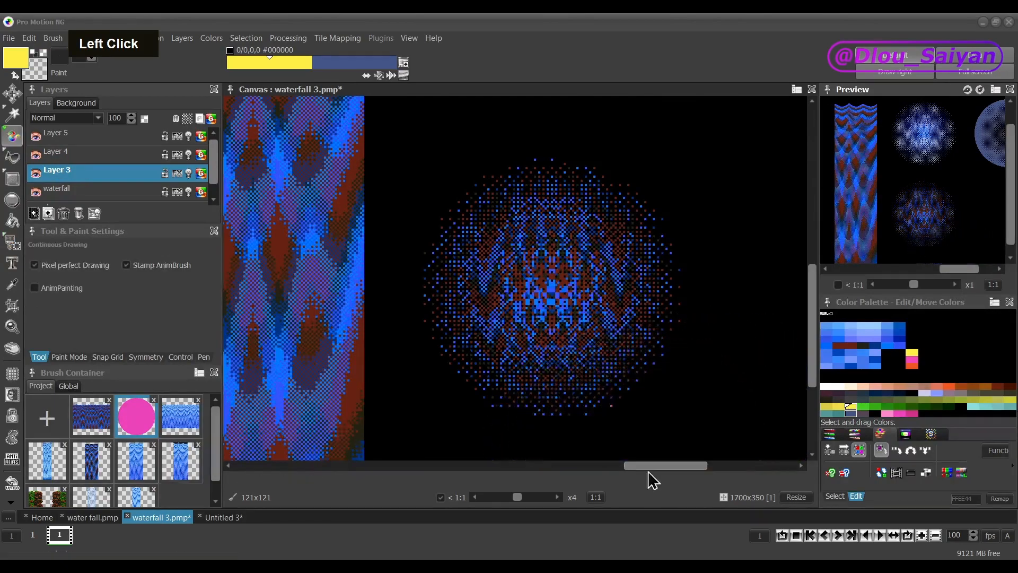
- Stamp the red-and-blue sphere on Layer 5 at the waterfall's foot, grid-snapped, and erase a 216x64 px rectangle of it below the rock line
drag(661, 468, 559, 466)
click(90, 137)
key(g)
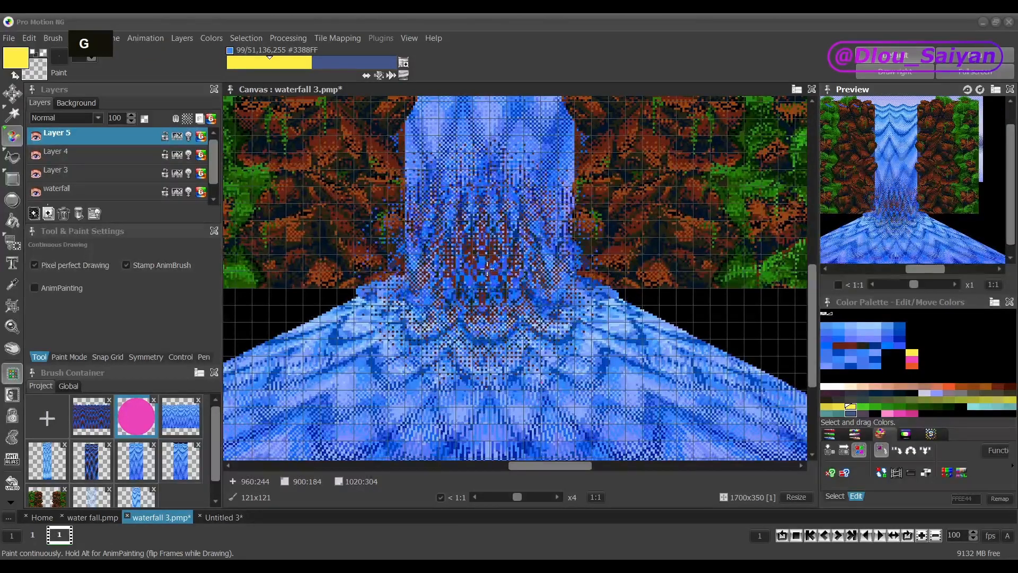
mouse_move(490, 282)
mouse_down()
mouse_move(510, 422)
mouse_move(509, 337)
mouse_up()
key(shift+r)
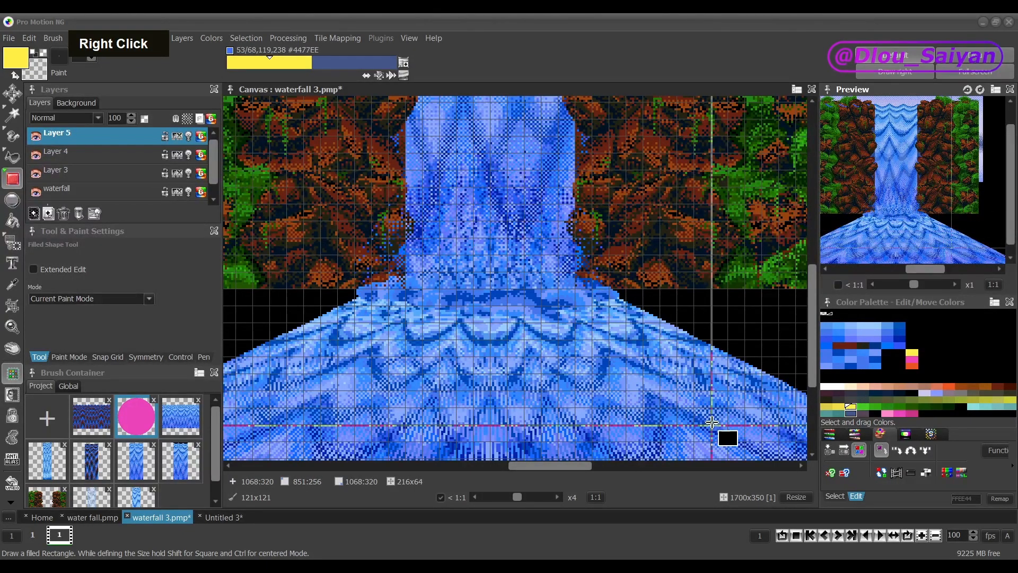
- Play the colour cycling with the grid hidden to check the layered foam at the waterfall's foot
scroll(665, 343, down, 1)
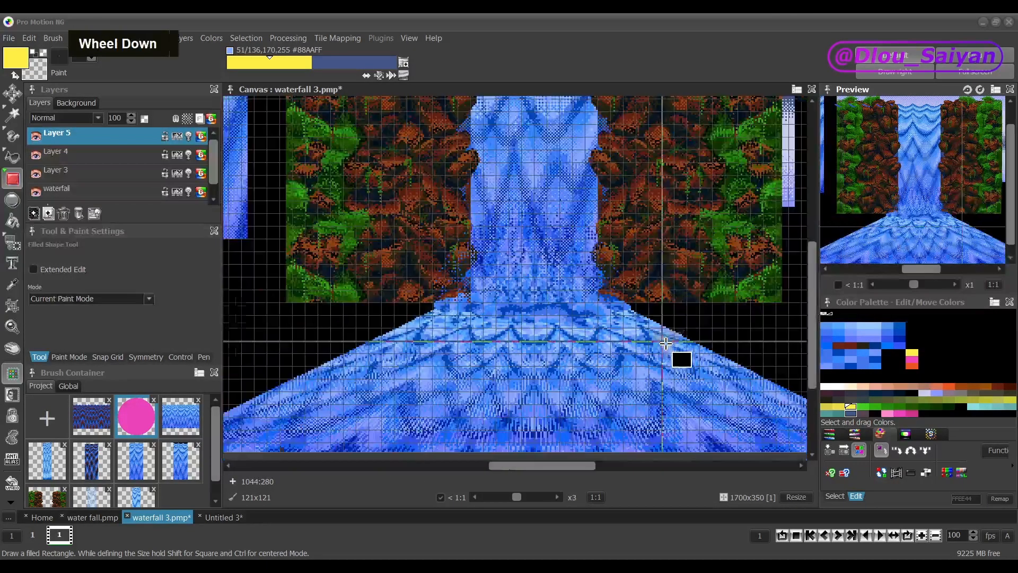
click(390, 75)
drag(561, 466, 571, 478)
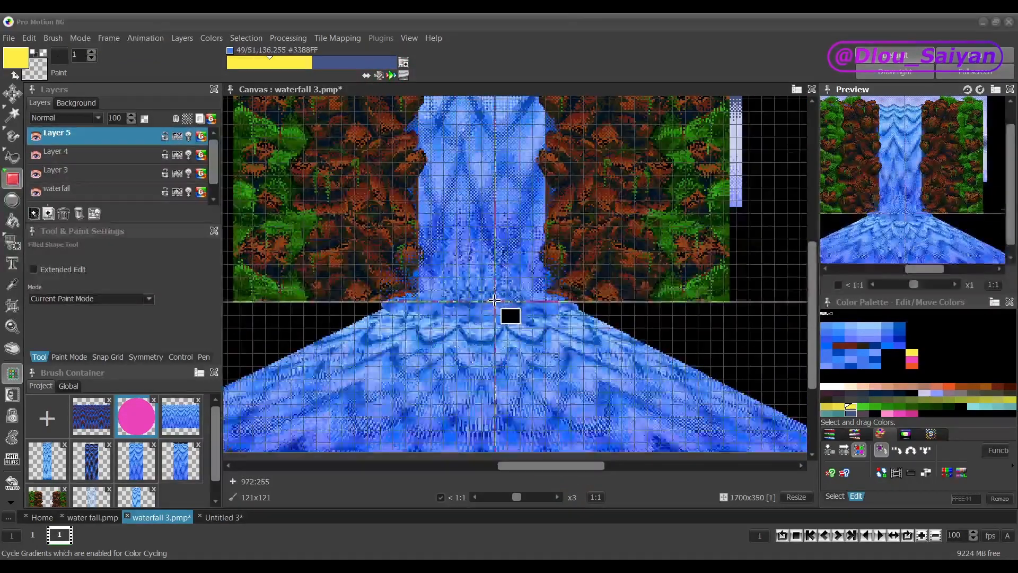
key(g)
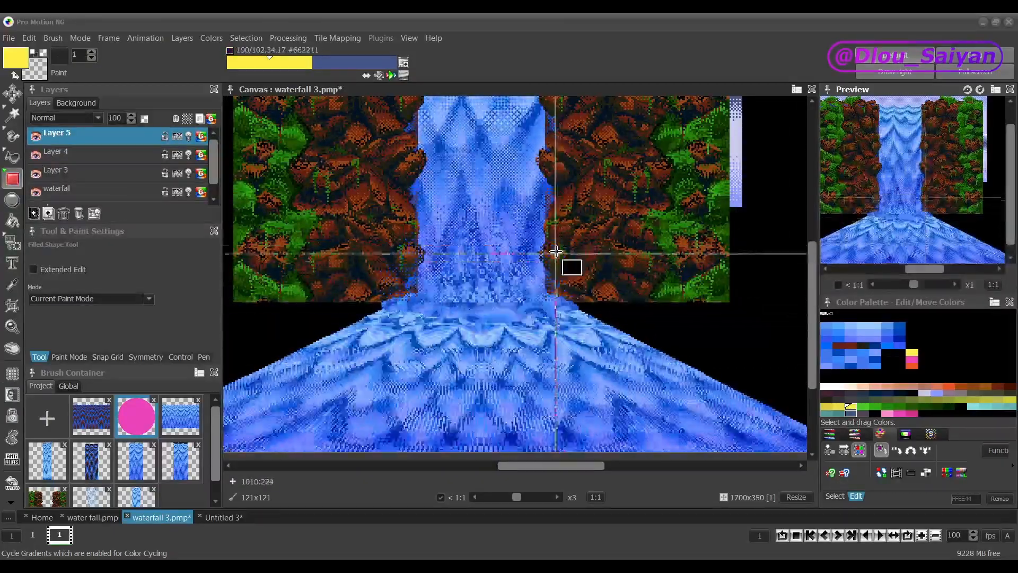
click(392, 80)
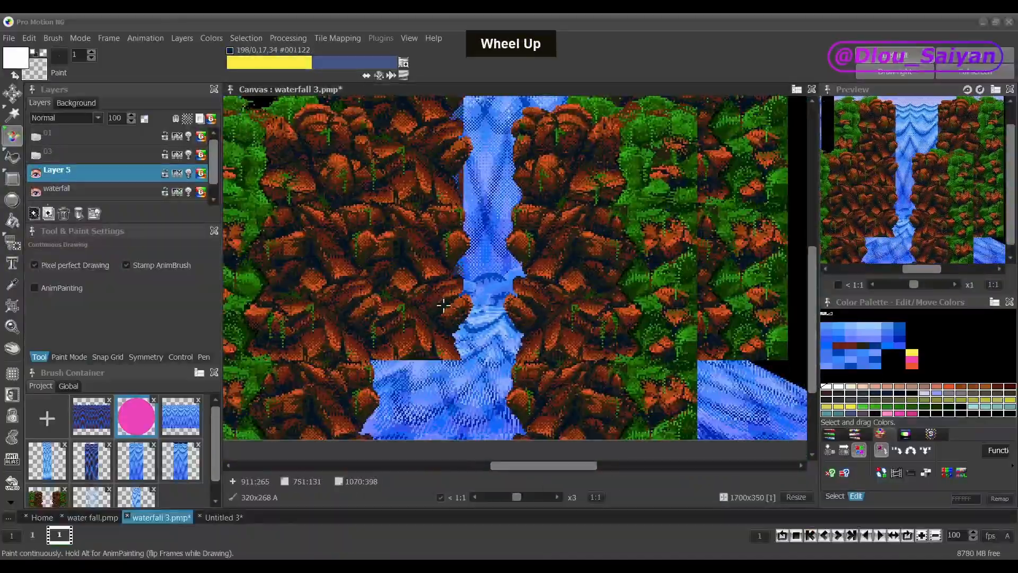
scroll(758, 374, up, 2)
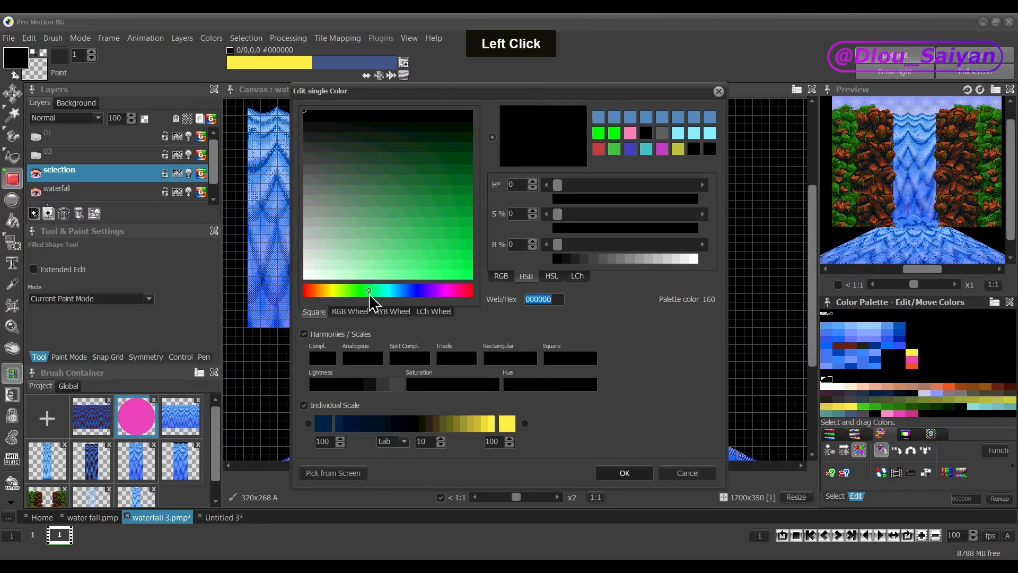
- Set the edited palette colour to orange #BB7711 and build a navy-to-orange-to-yellow gradient across the palette entries
click(464, 215)
click(619, 470)
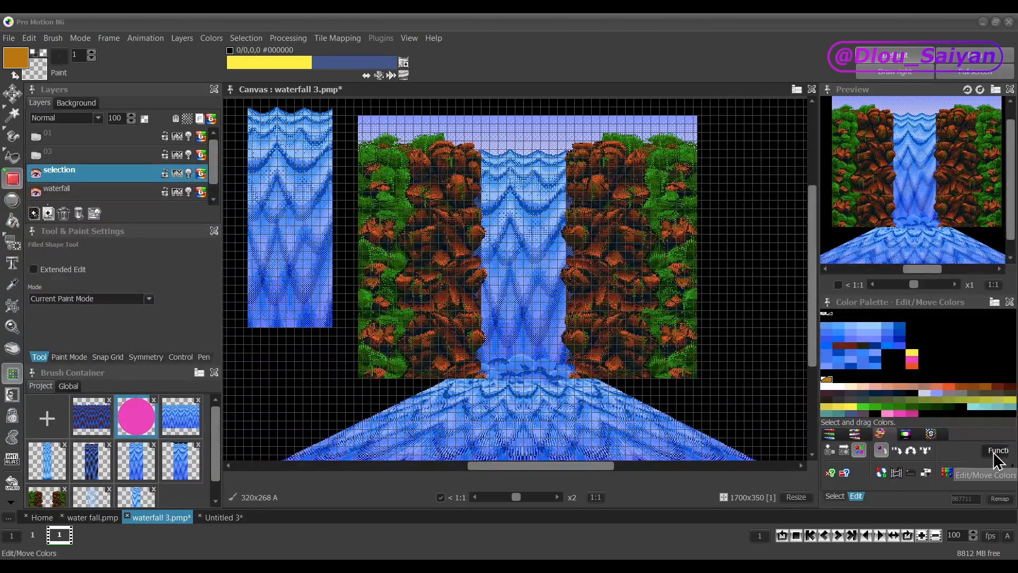
click(894, 383)
- Fill the cliff silhouettes on the selection layer with the yellow-to-navy gradient using Vertical Line Contour Gradient, undoing a first misdirected fill
click(525, 311)
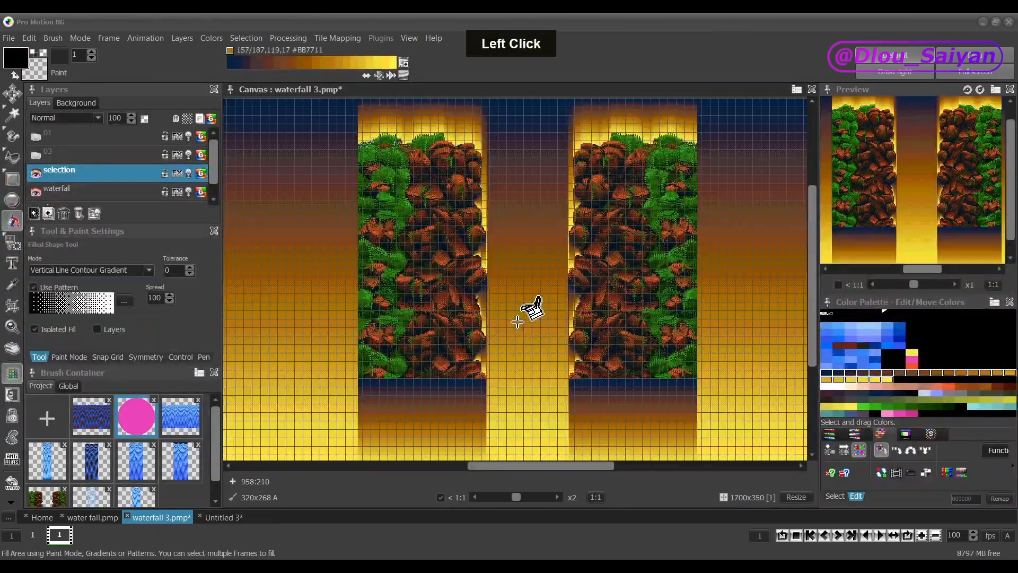
key(ctrl+z)
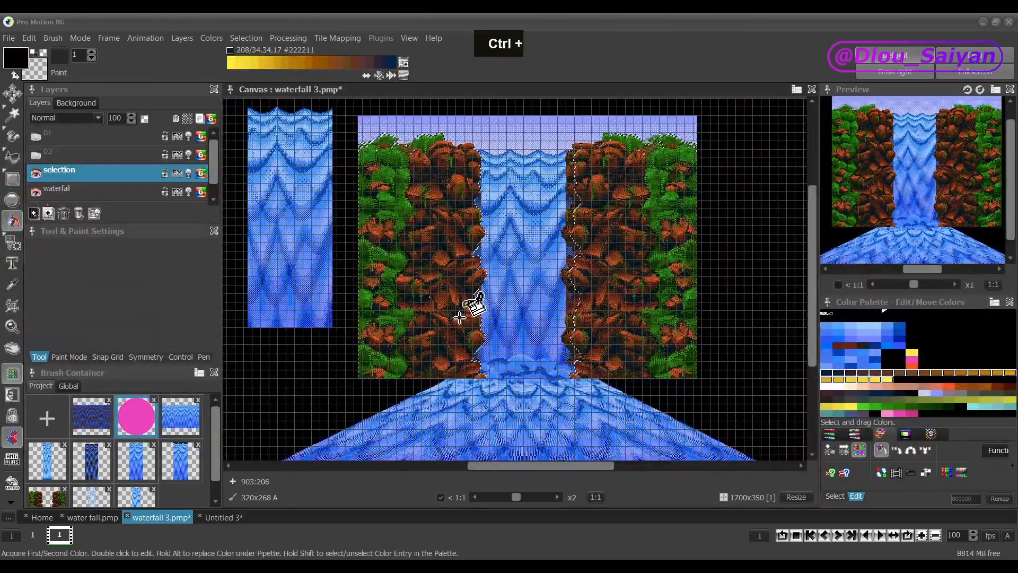
click(425, 193)
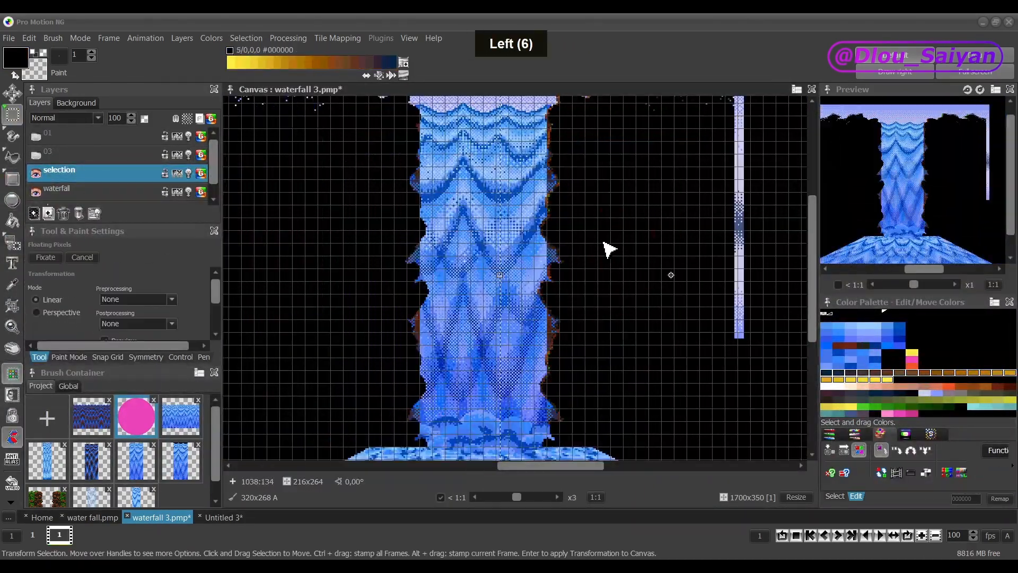
scroll(632, 307, down, 2)
key(f)
- Set the cliff gradient layer's blend mode to Overlay and its opacity to 66%
click(98, 118)
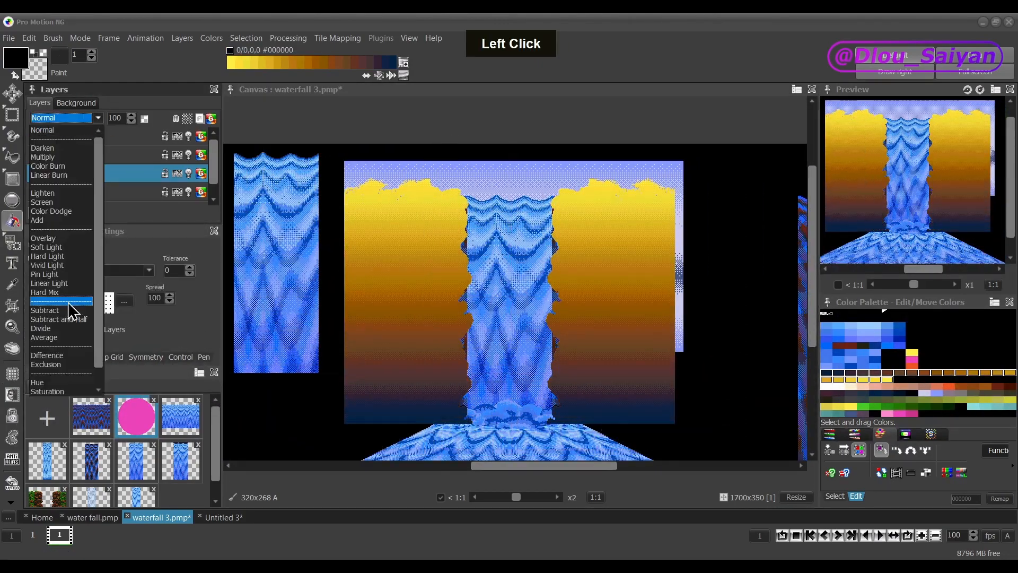
click(43, 238)
drag(186, 143, 171, 143)
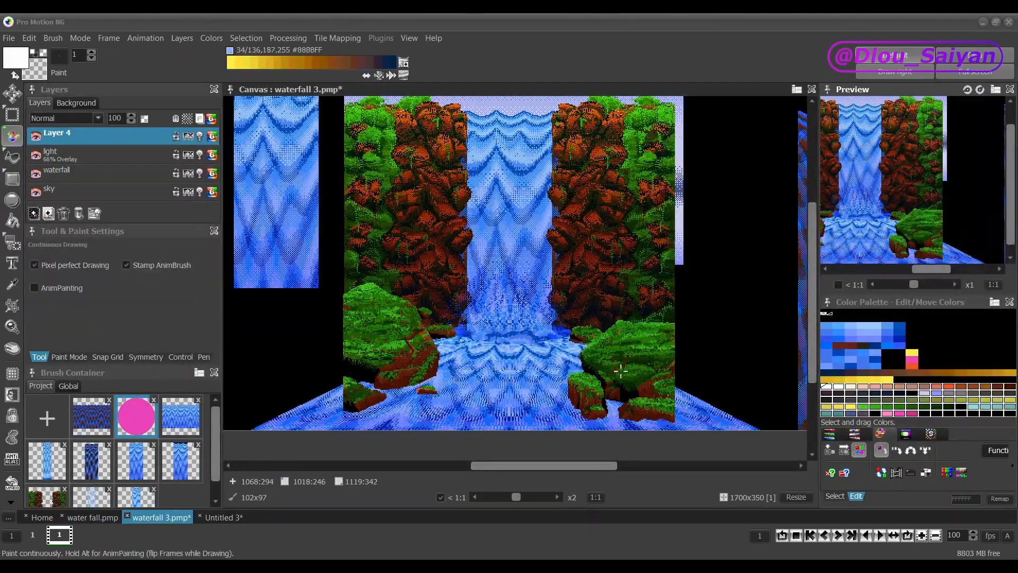
- Rename Layer 4, which holds the foreground rocks, as rock
click(69, 173)
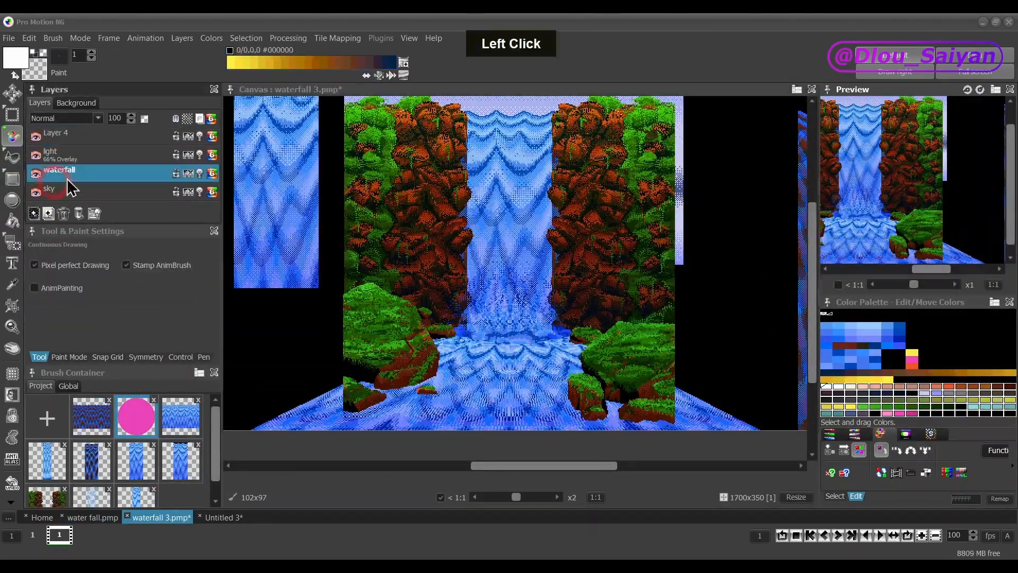
double_click(62, 137)
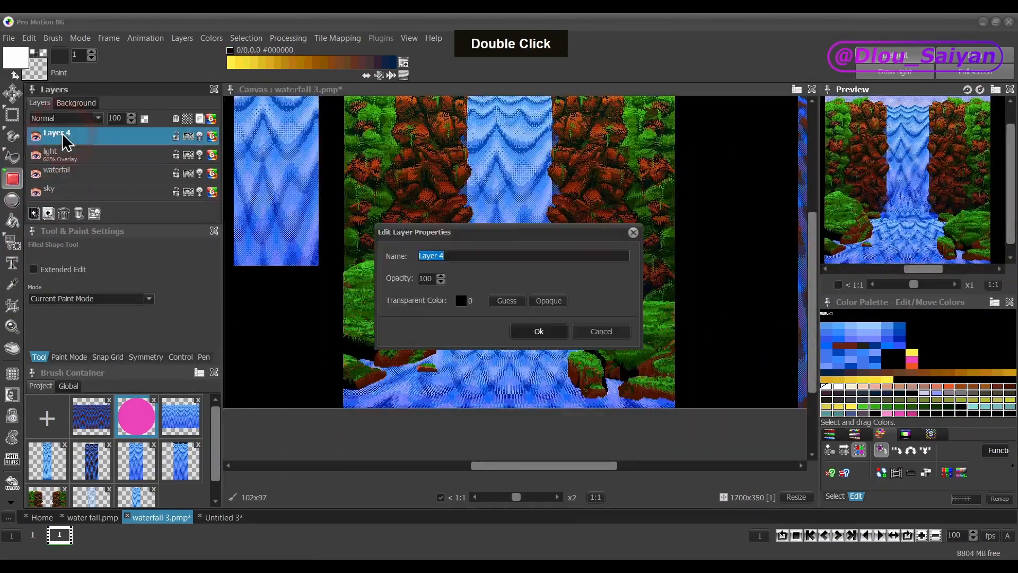
key(Return)
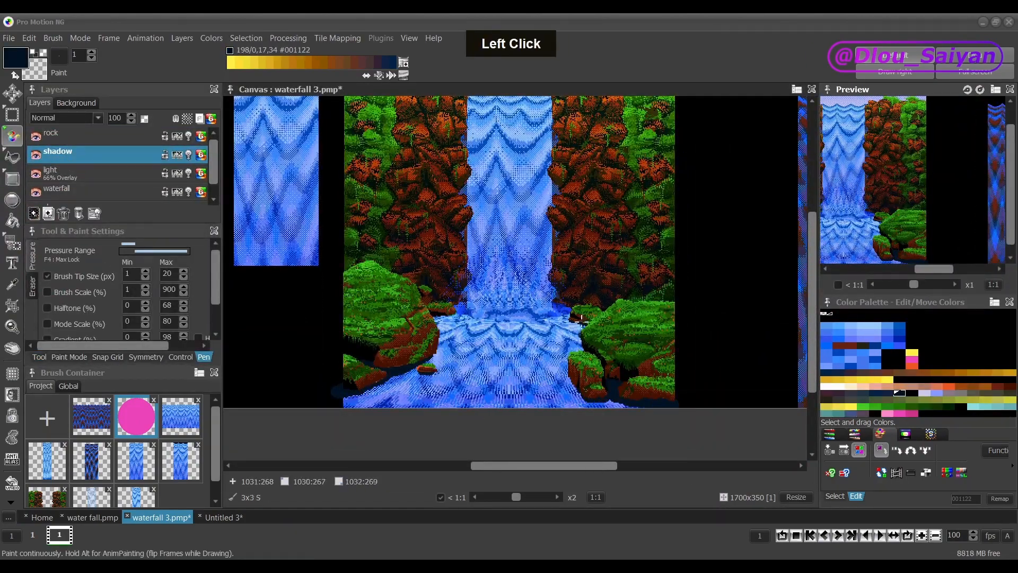
- Set the shadow layer's blend mode to Multiply and its opacity to 23%
click(64, 132)
scroll(424, 289, up, 3)
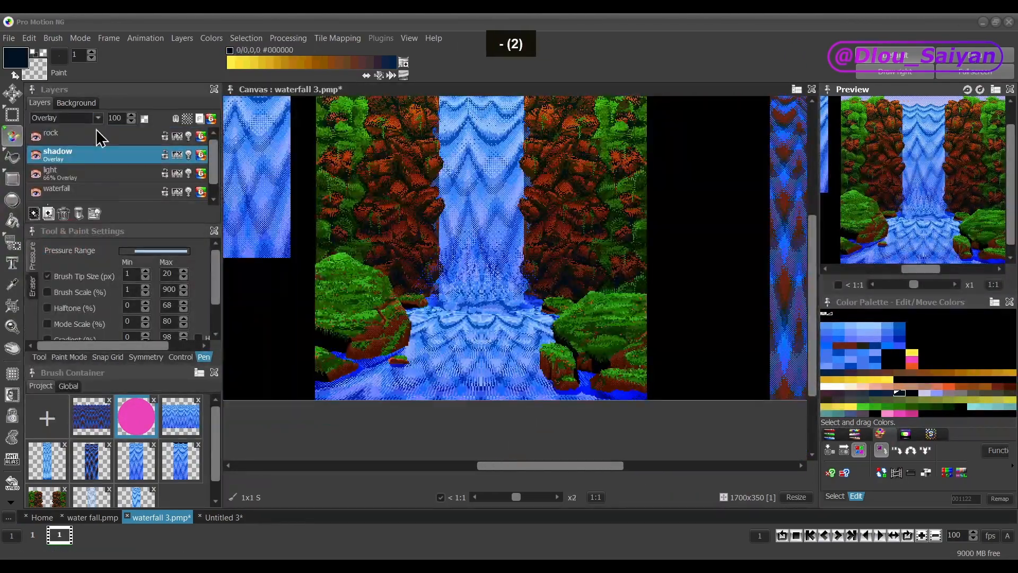
click(130, 133)
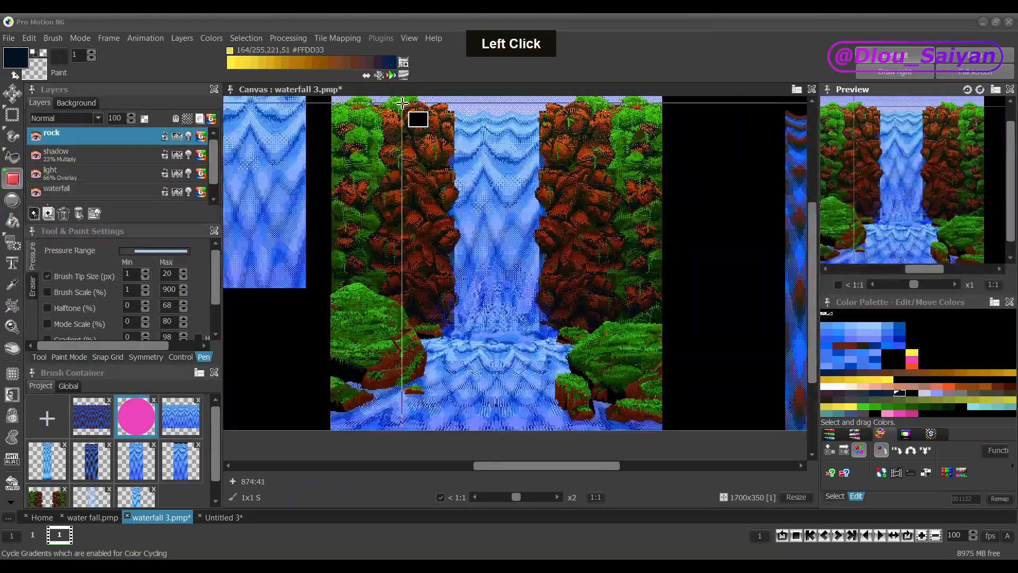
- Smear the water along the foot of the pool on the waterfall layer with an 11 px brush
click(58, 189)
click(13, 136)
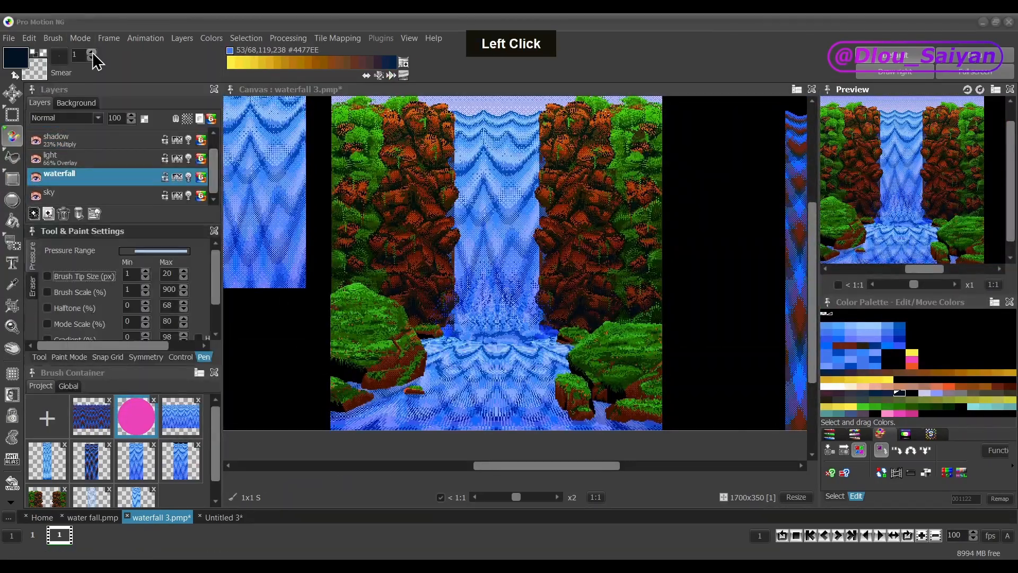
double_click(91, 57)
drag(586, 427, 339, 422)
click(412, 409)
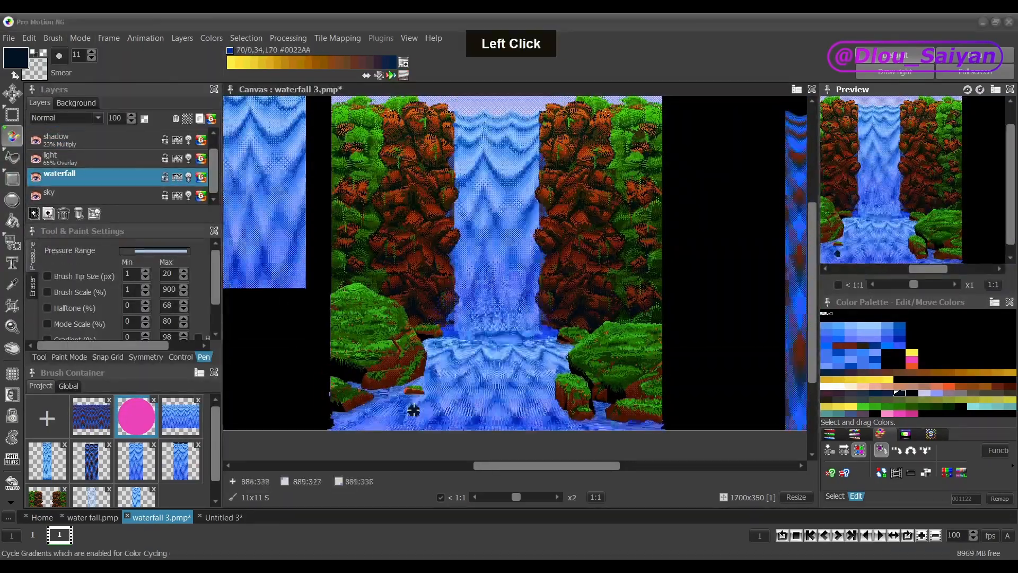
- Paint dark blue #0022AA single-pixel details in the water beside the foreground rocks on the waterfall layer
key(d)
scroll(366, 371, up, 8)
click(350, 354)
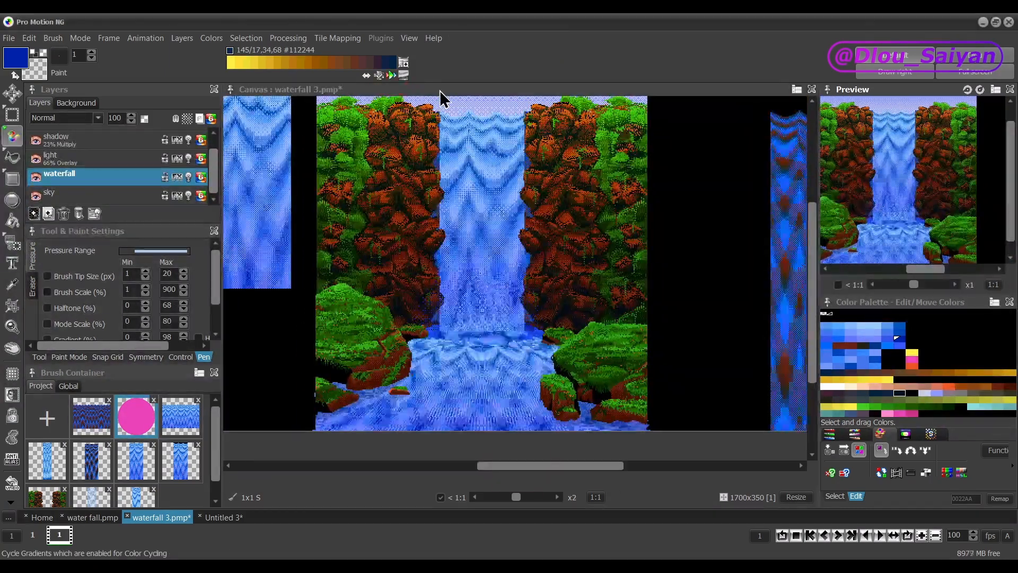